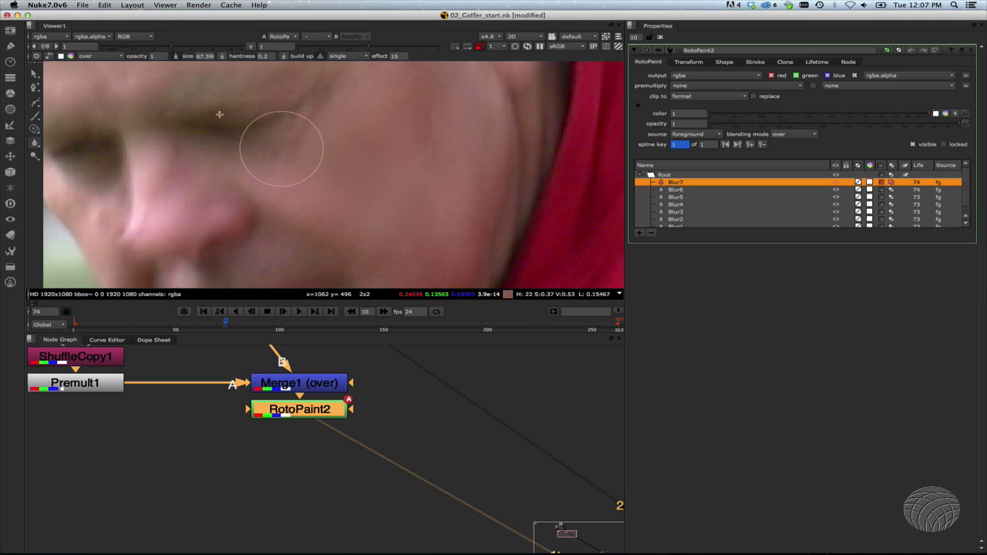
Clear the current golfer script and open FrontFaceSetup_v00.nk
left_click(82, 4)
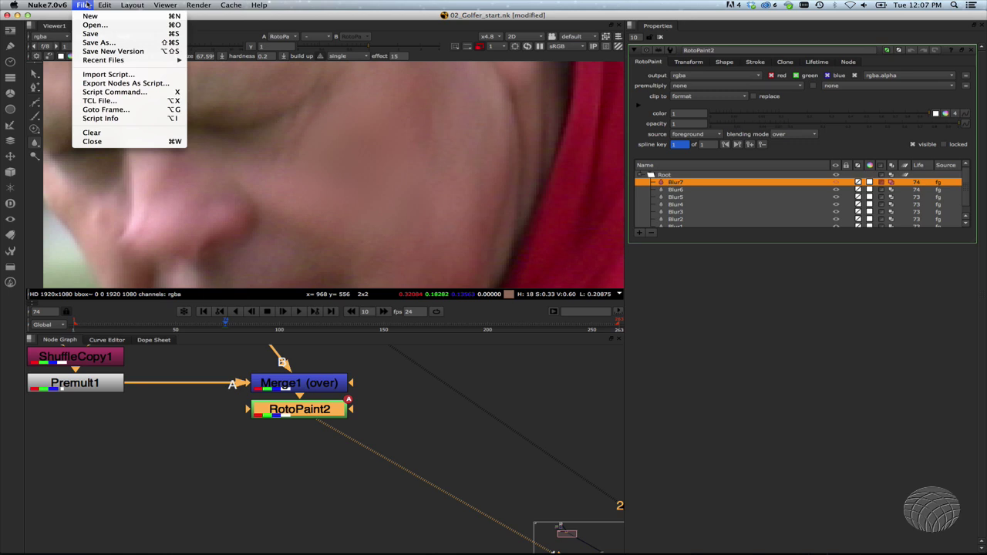
left_click(104, 134)
left_click(82, 4)
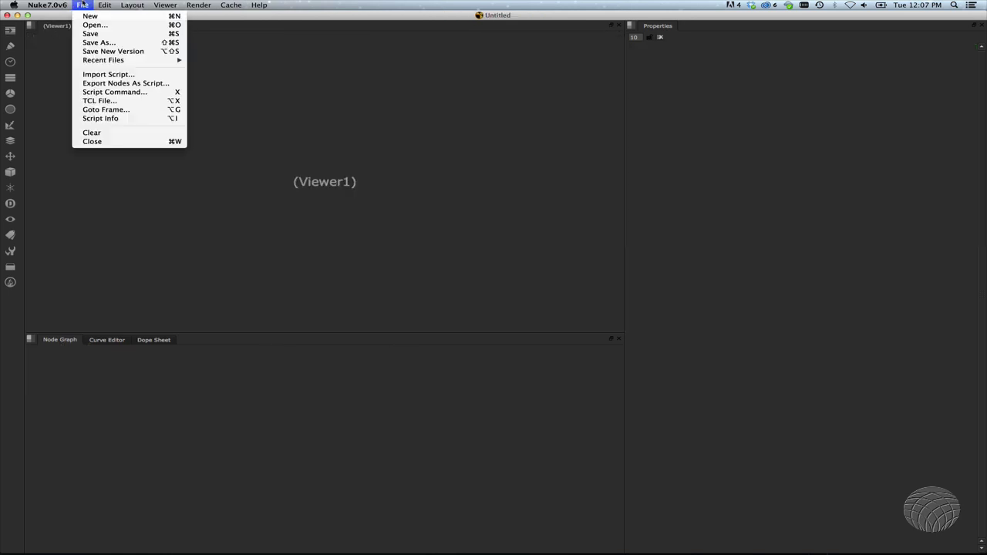
mouse_move(121, 62)
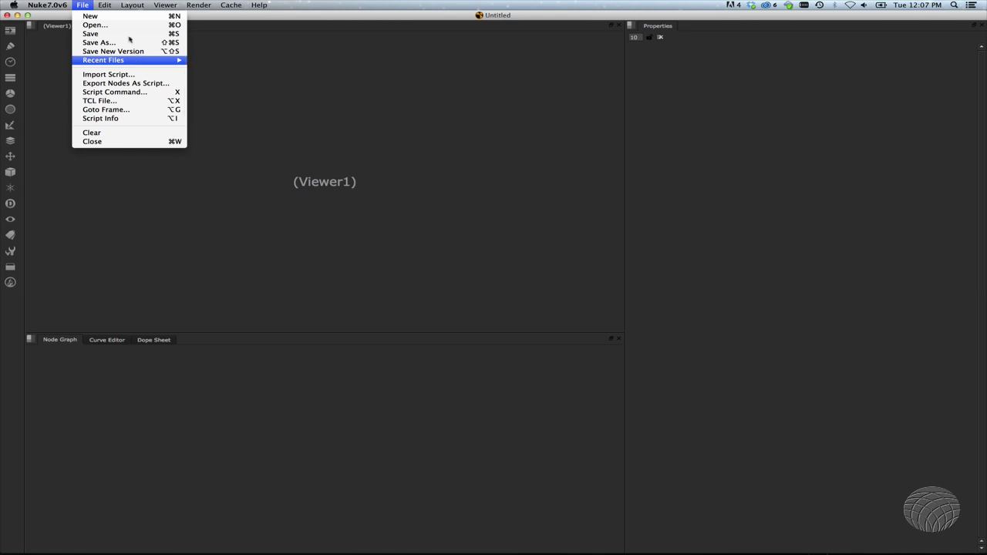
left_click(128, 25)
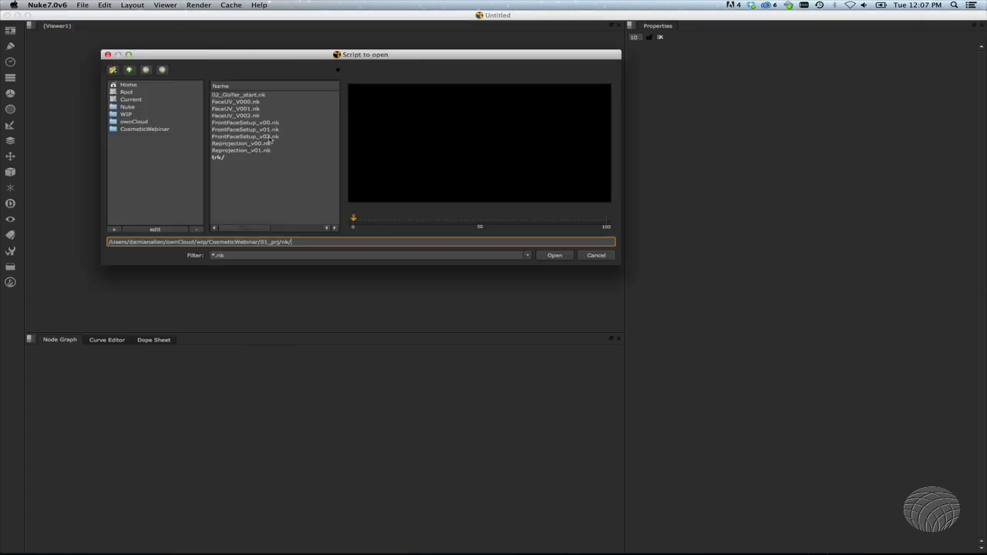
left_click(266, 122)
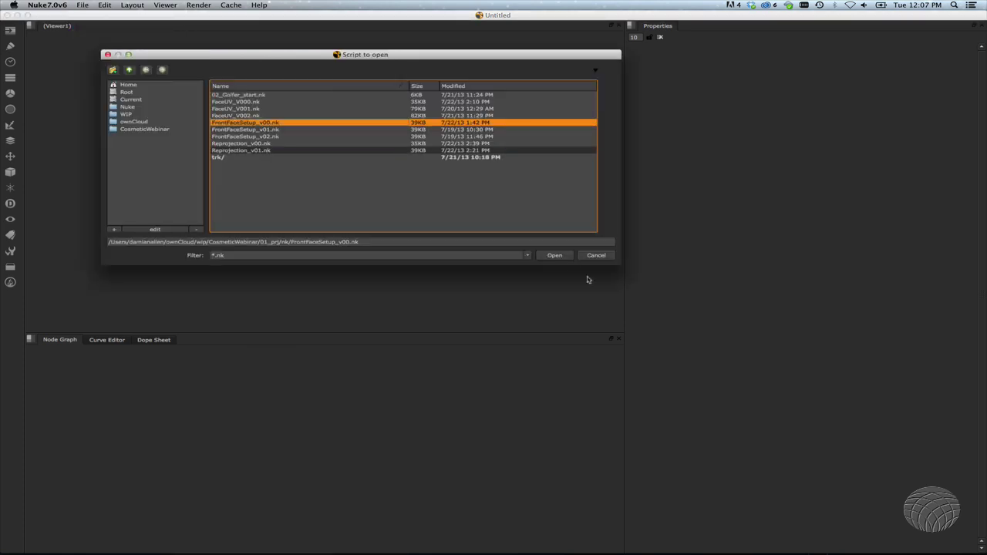
left_click(555, 255)
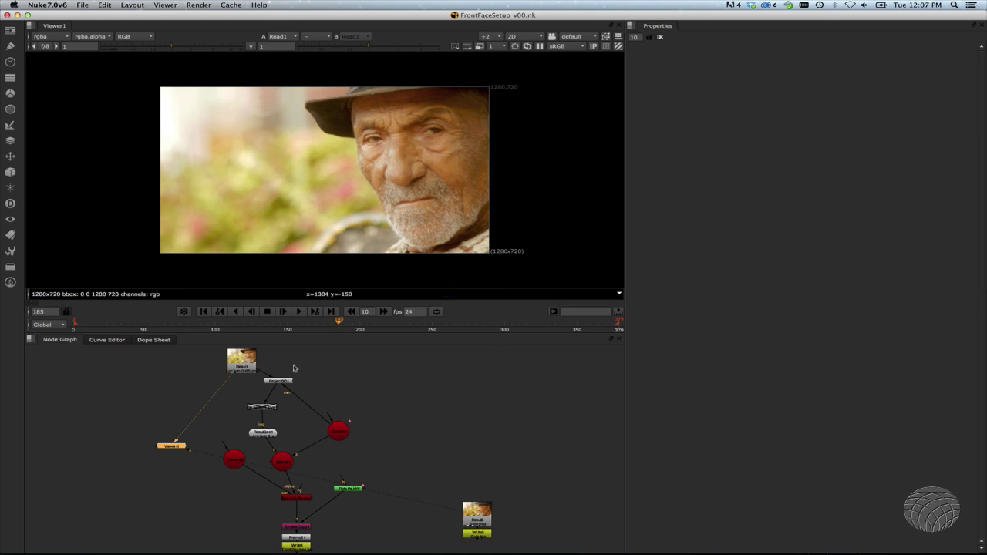
Move the separate Read2 node up in the node graph and align its Write node directly beneath it
left_click_drag(478, 517, 463, 434)
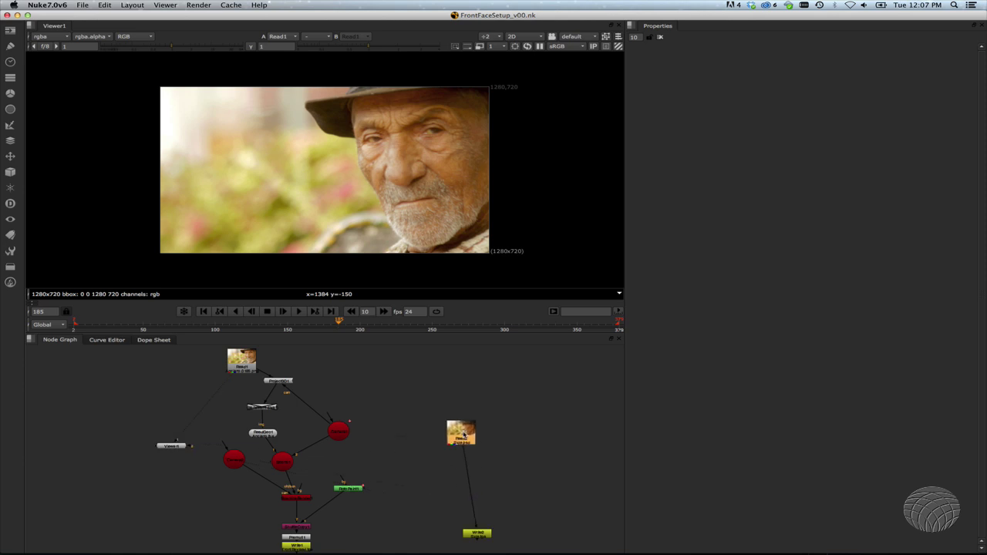
left_click_drag(477, 537, 461, 506)
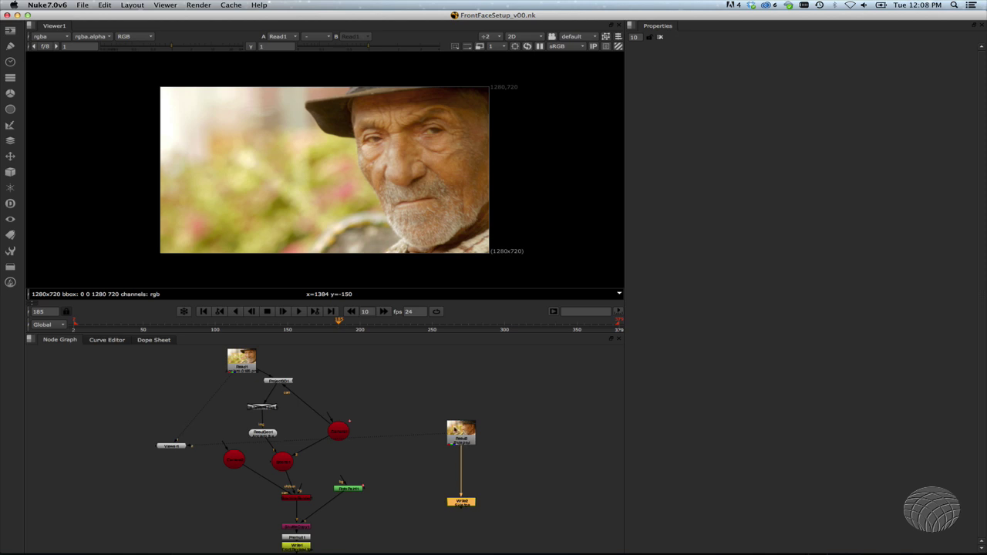
Compare the Read1 front-view clip with the Read2 side-view clip in the viewer, ending on Read1
left_click(252, 363)
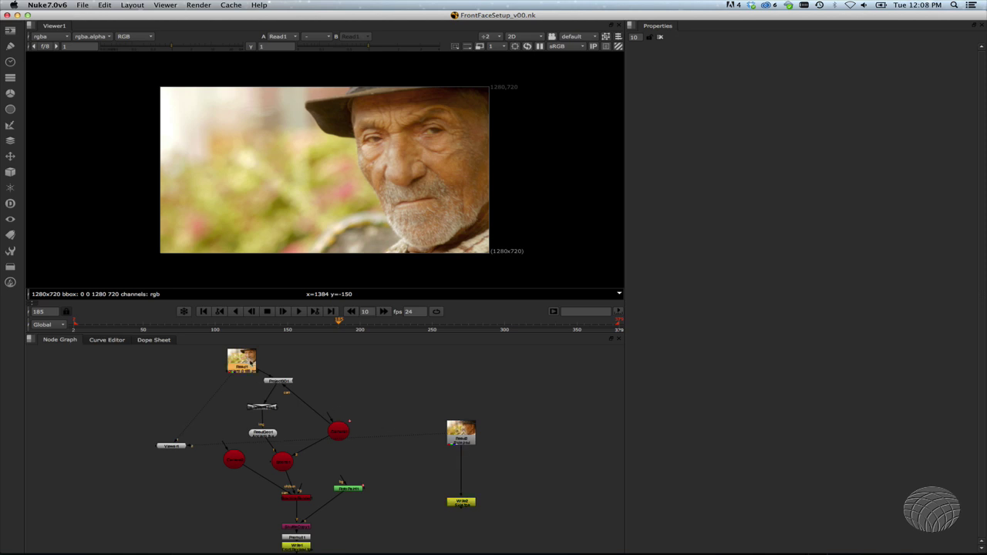
key("1")
left_click(460, 434)
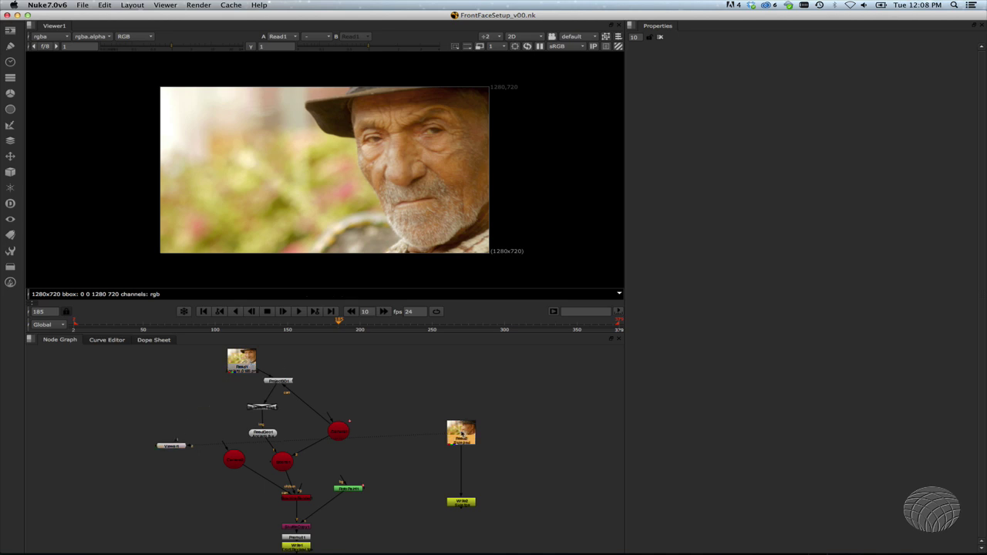
key("1")
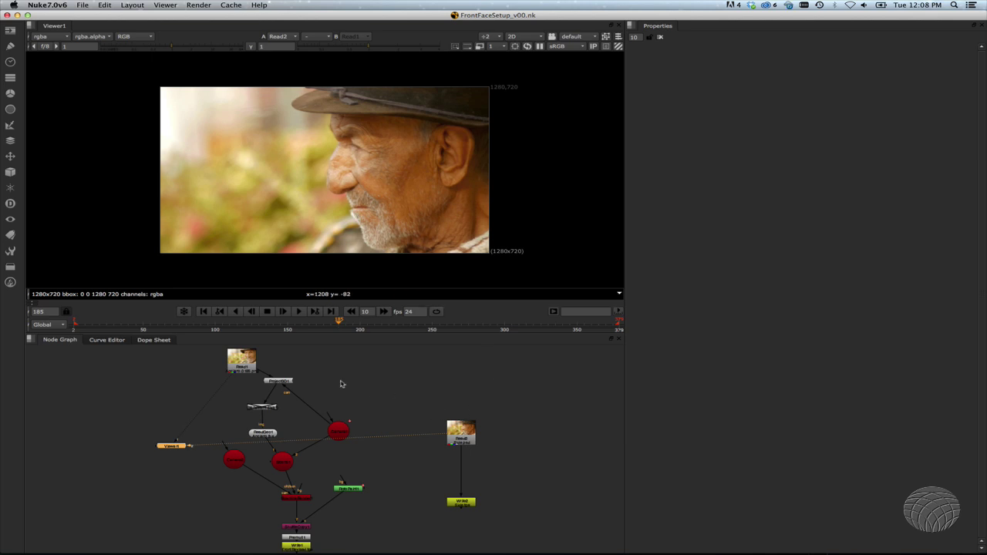
left_click(245, 361)
key("1")
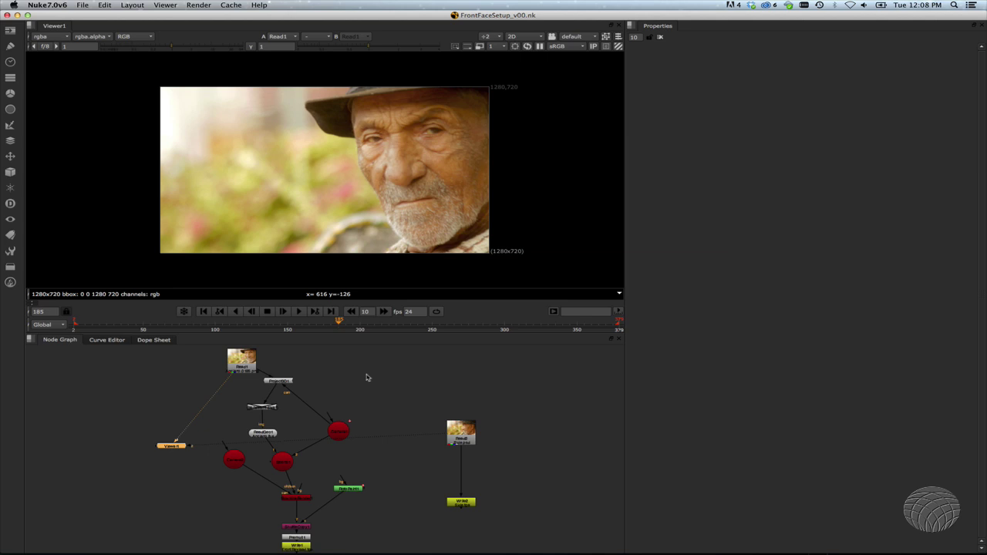
Inspect the ReadGeo node and the ShuffleCopy node's unwrapped front-face output in the viewer
left_click(268, 432)
key("Tab")
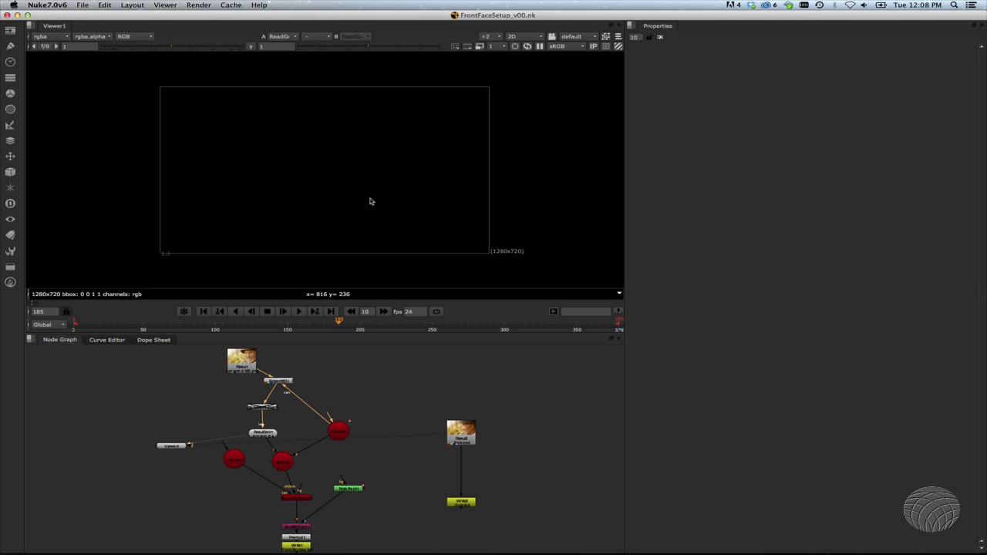
left_click(303, 528)
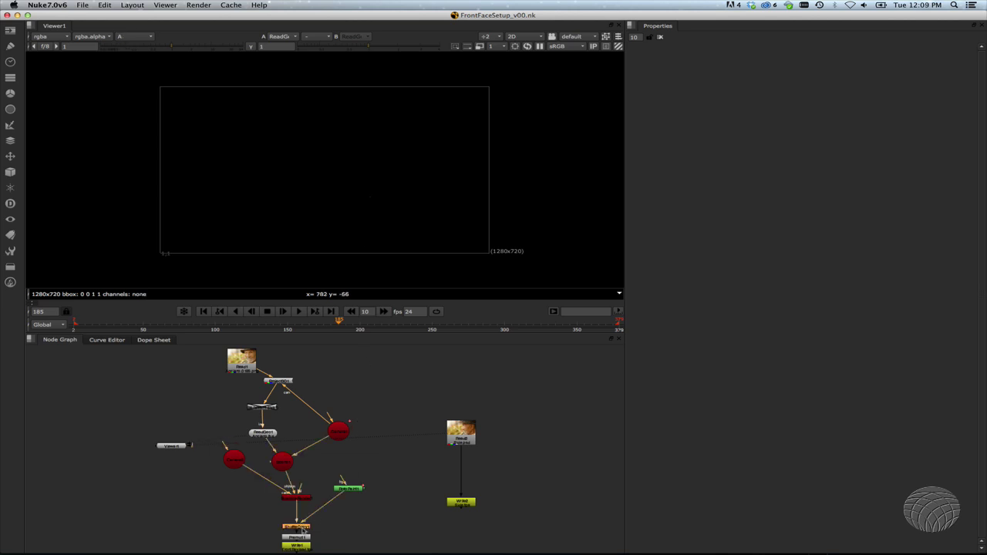
key("1")
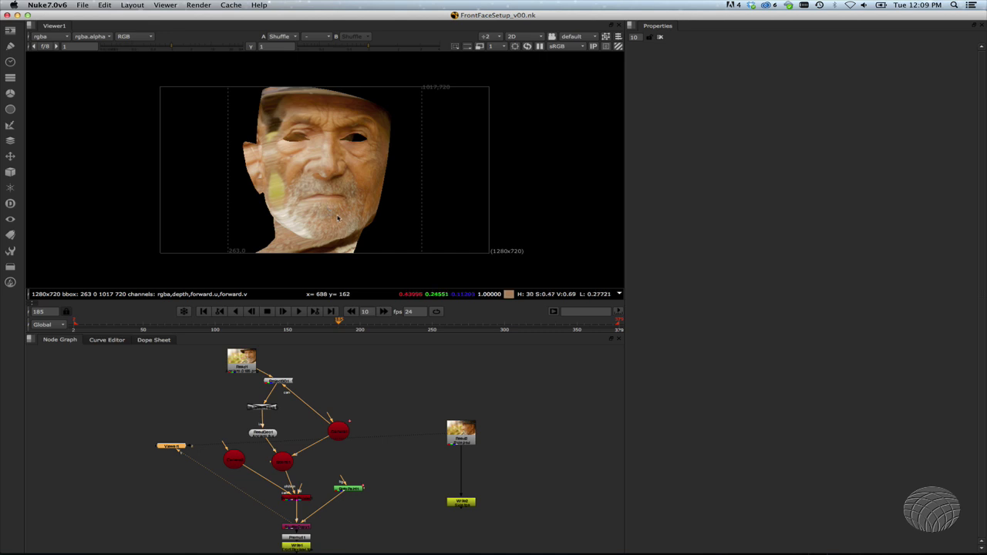
Switch to the FacialStudio virtual machine in Parallels Desktop and resume it
mouse_move(454, 551)
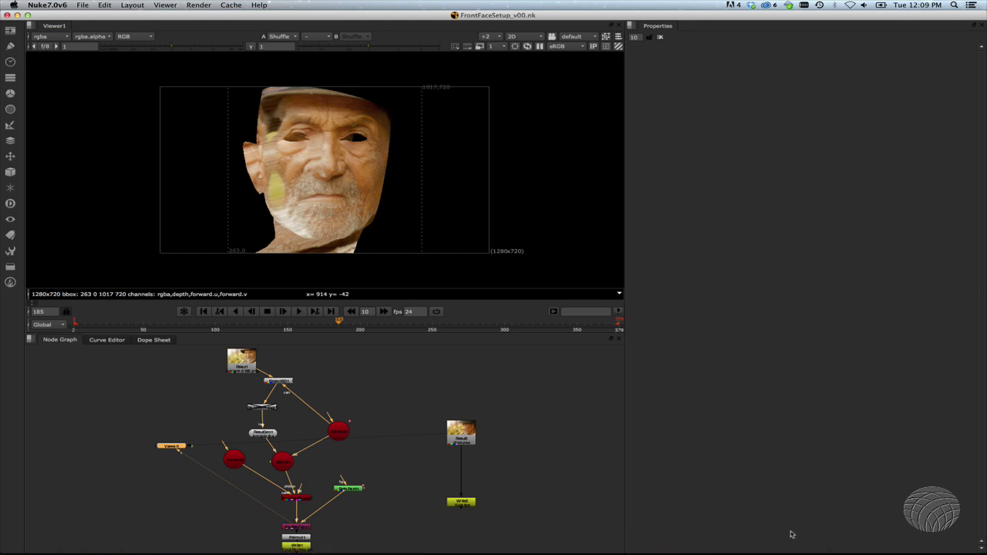
mouse_move(777, 553)
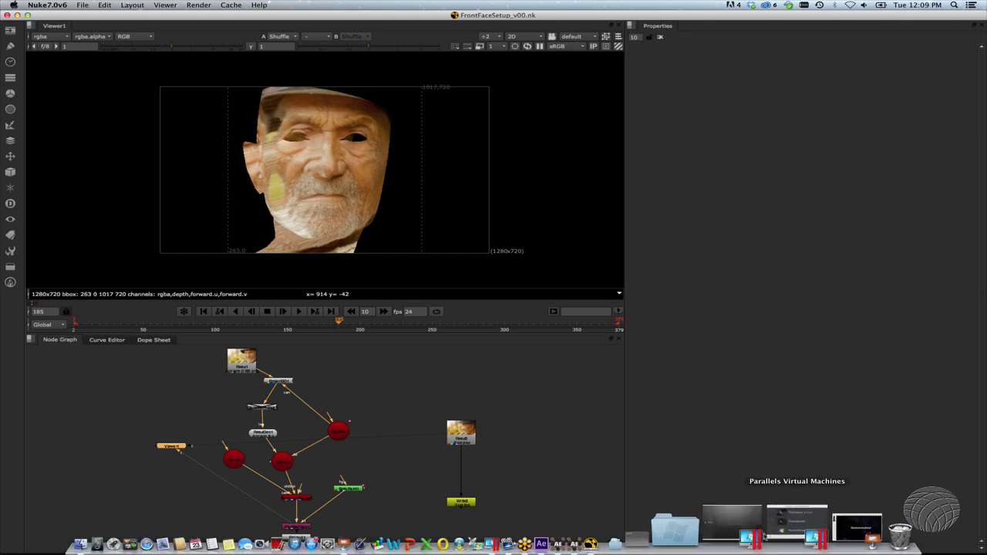
left_click(762, 537)
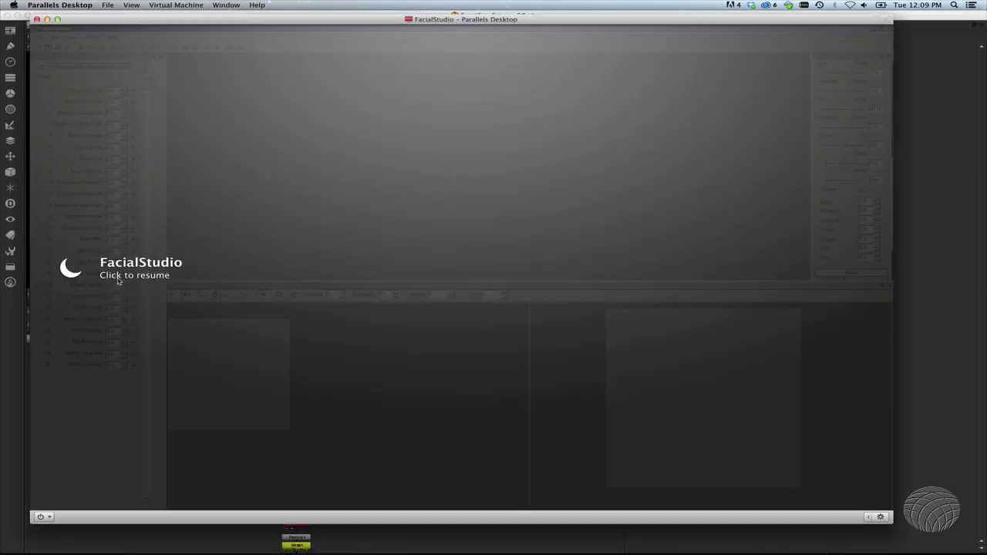
left_click(79, 274)
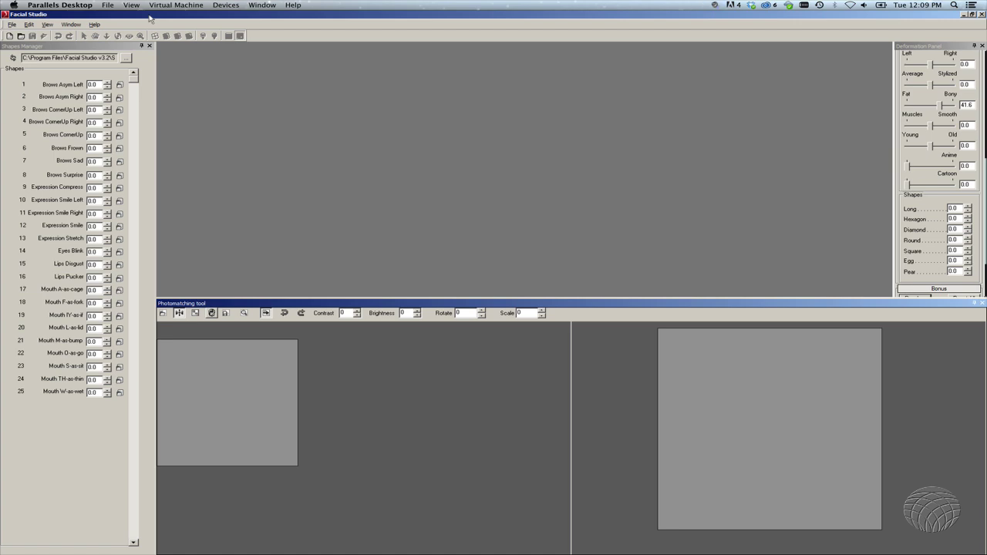
Create a new default head in Facial Studio
left_click(12, 25)
left_click(17, 36)
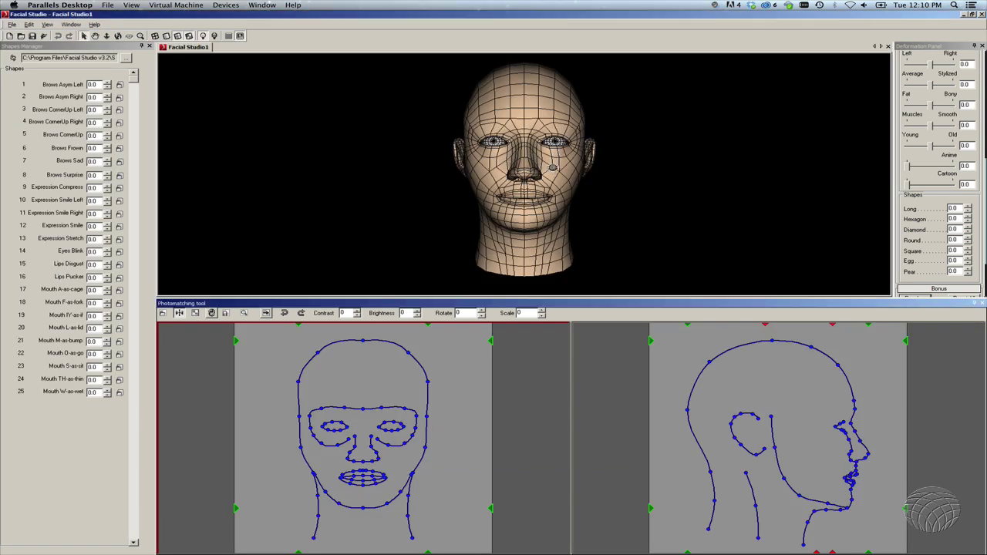
left_click_drag(552, 168, 488, 158)
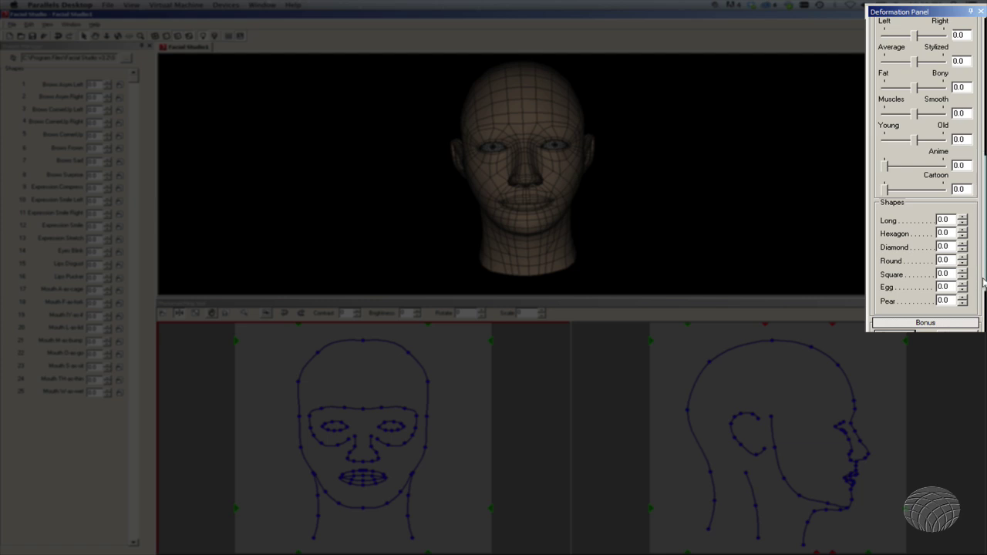
Set the head's shape generators to Male 100, Fat/Bony 3.4, Muscles/Smooth -1.2 and Young/Old 14.6
left_click_drag(984, 281, 983, 114)
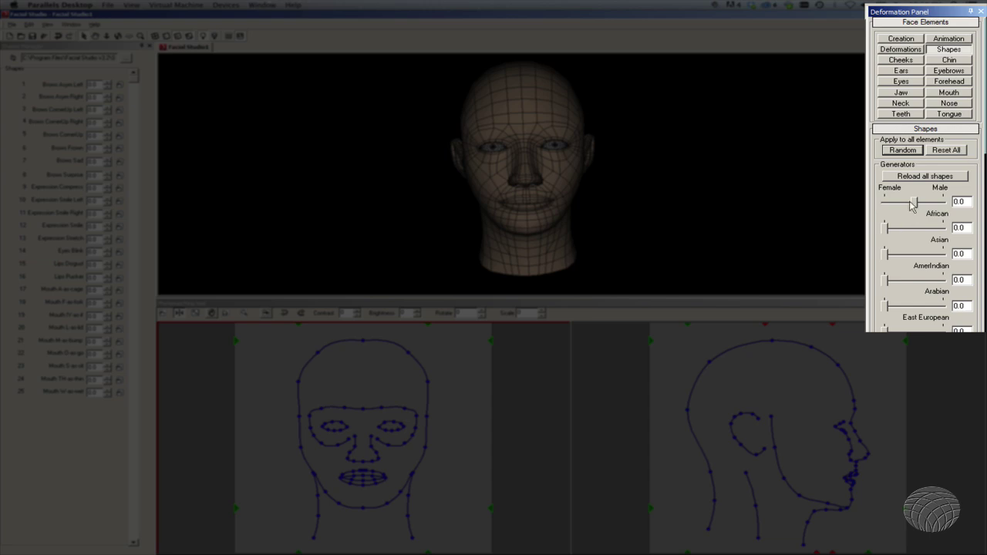
left_click_drag(915, 202, 985, 203)
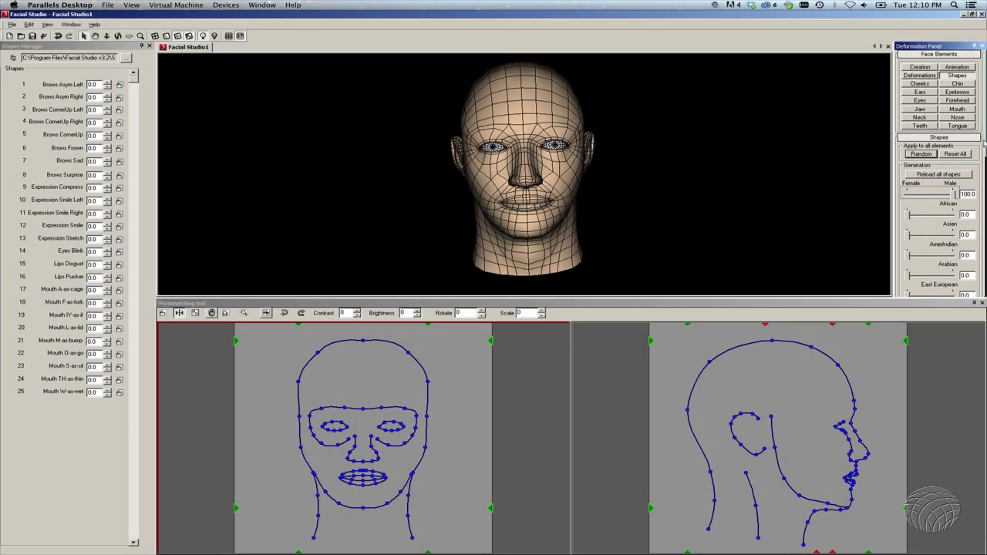
left_click_drag(984, 141, 930, 240)
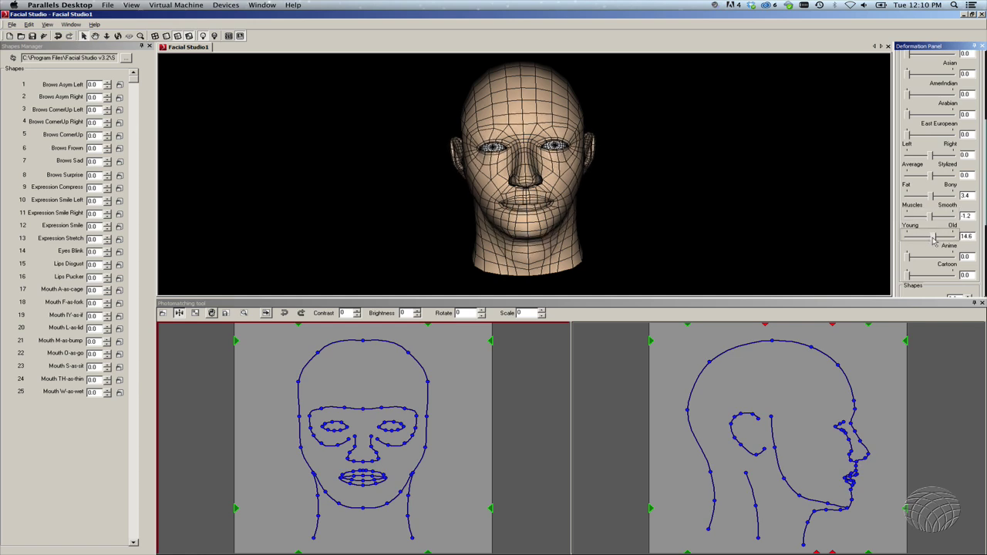
Load FrontRevised.tga as the front photomatching picture and Side.tga as the side picture
left_click(163, 314)
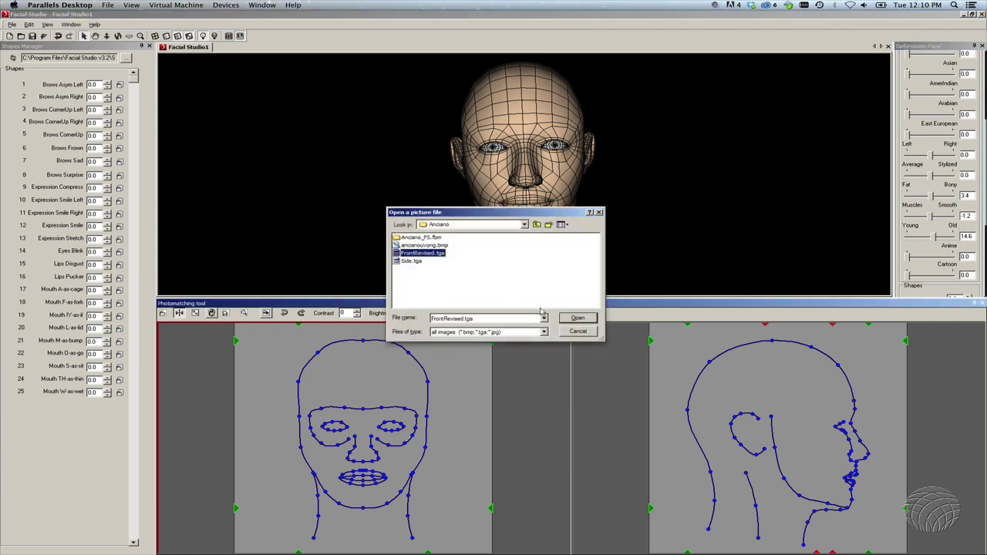
left_click(569, 319)
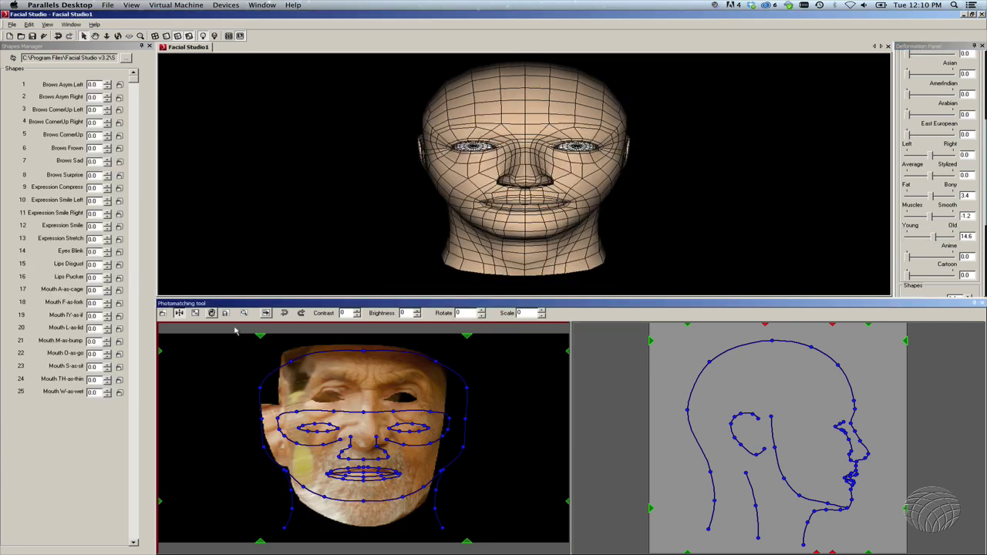
left_click(660, 362)
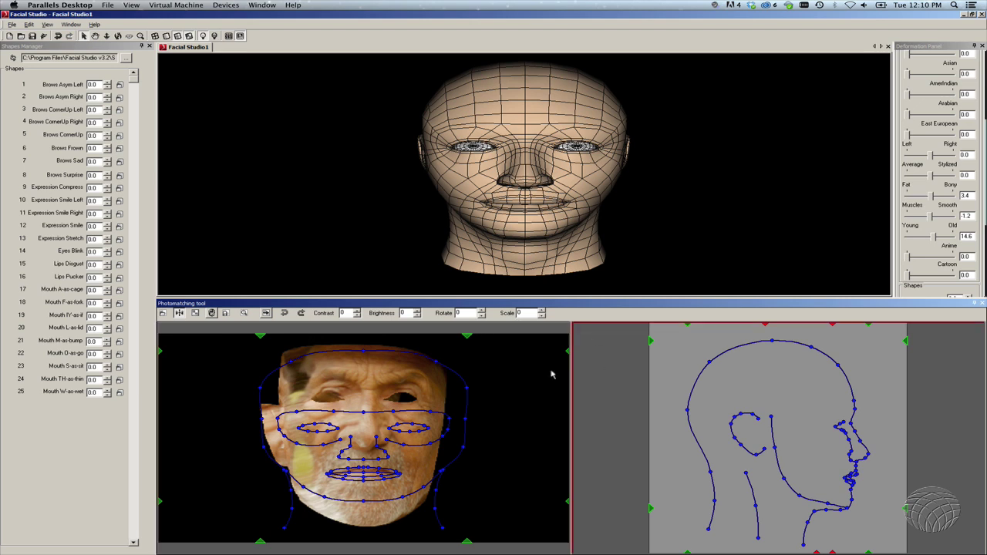
left_click(162, 313)
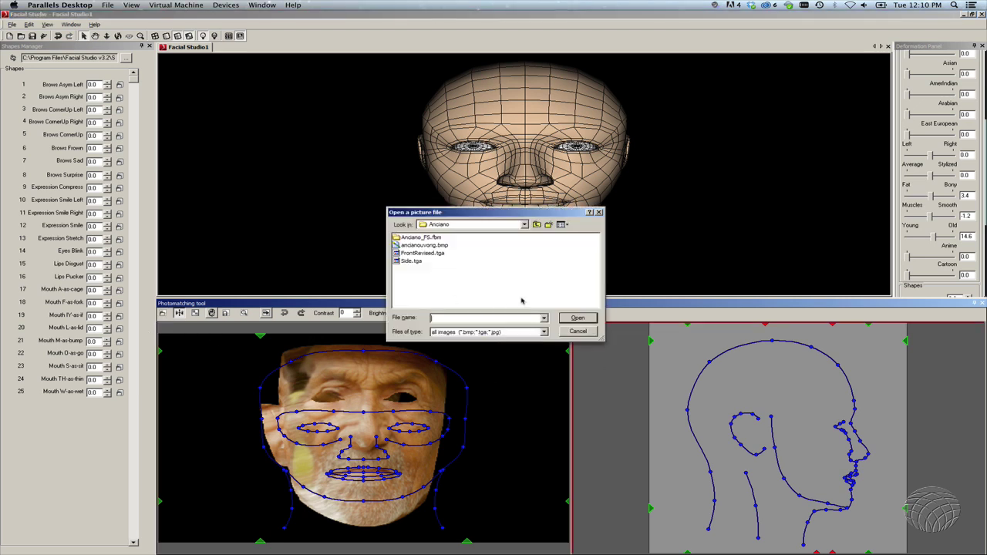
left_click(415, 261)
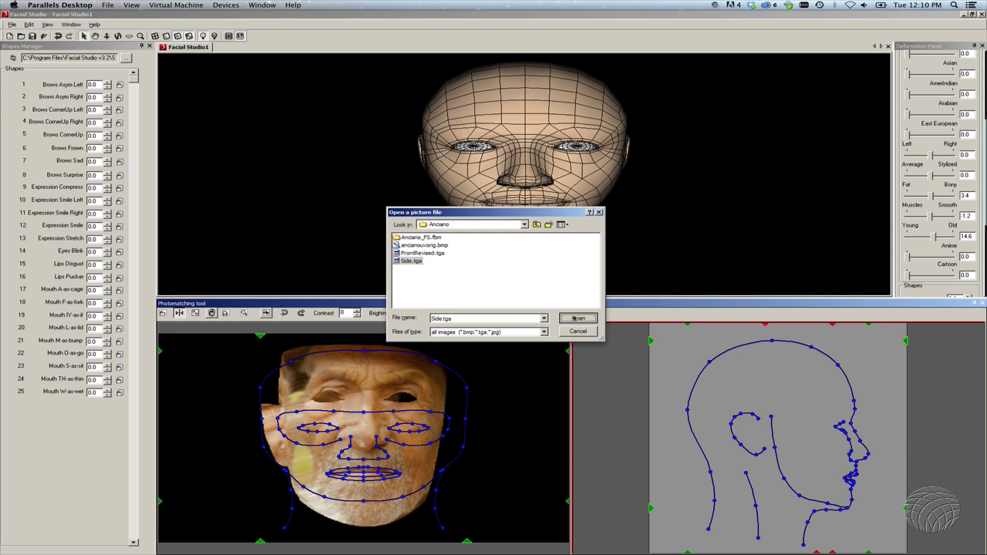
left_click(575, 318)
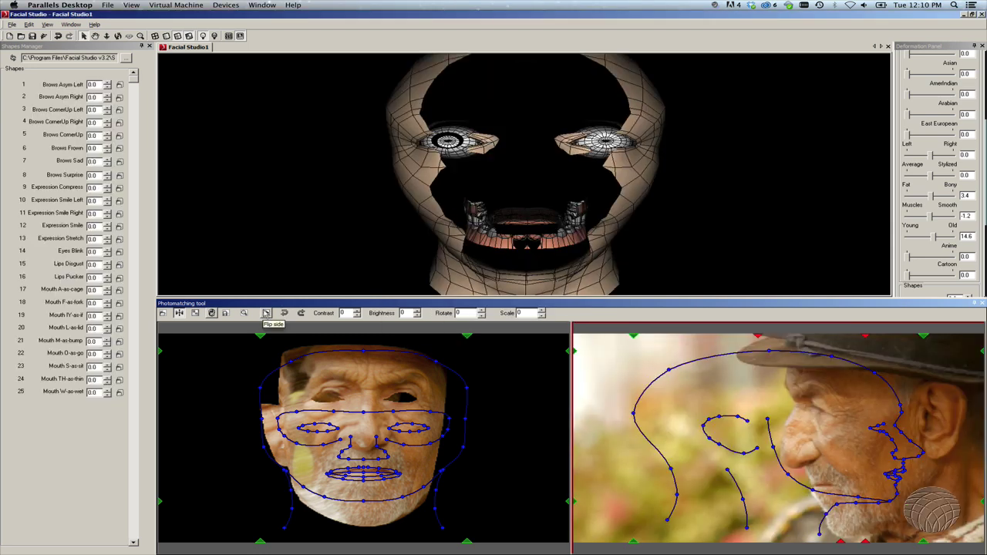
Flip the side photomatching picture and align its vertical guides with the man's nose tip and the back of his head
left_click(266, 313)
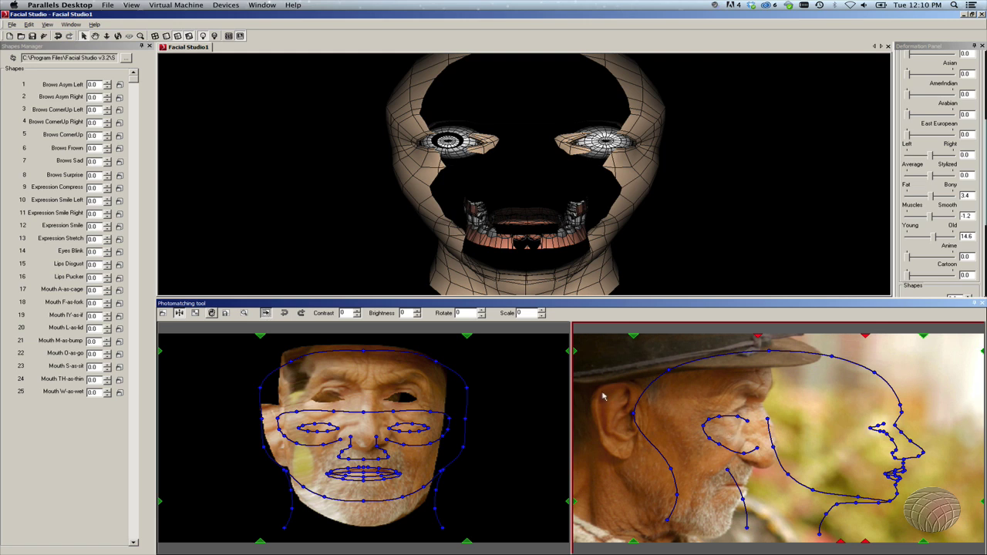
left_click_drag(604, 405, 654, 406)
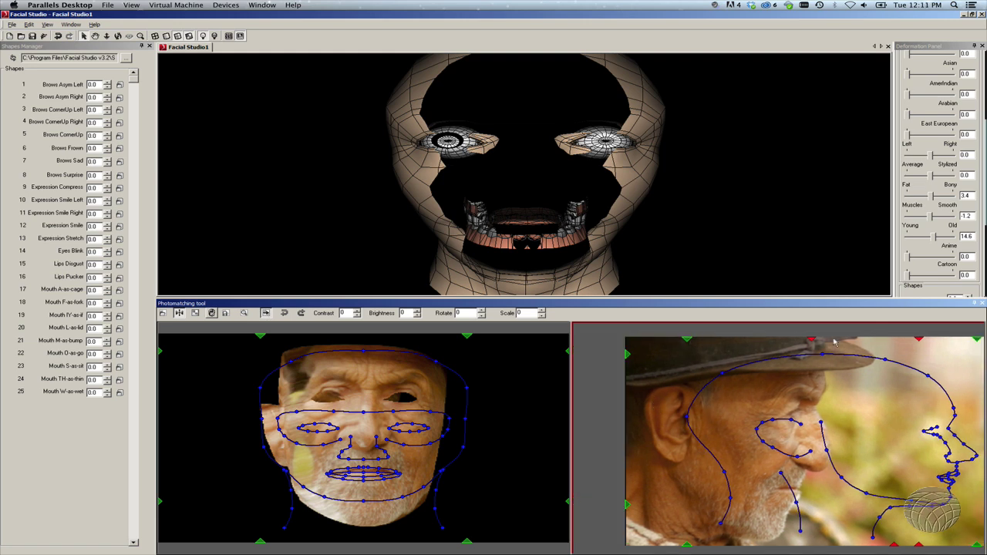
left_click_drag(977, 340, 835, 341)
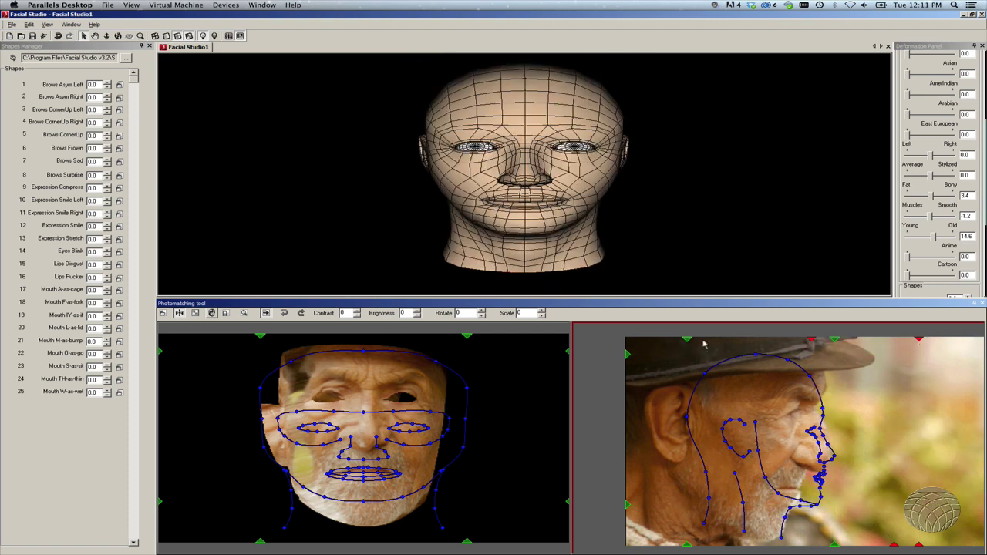
left_click_drag(687, 340, 591, 345)
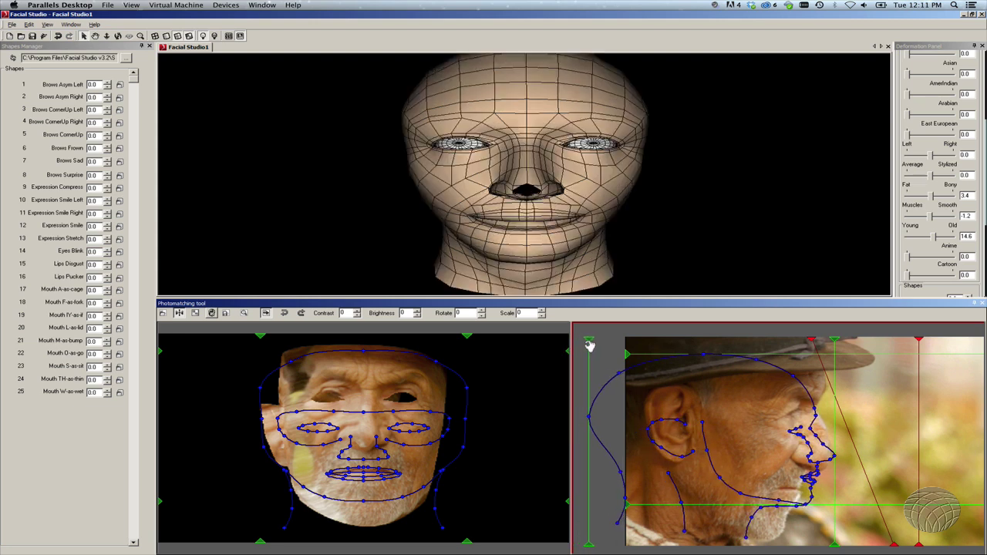
Lower the side picture's chin guide to the photo's bottom edge, then fine-tune the nose and top-of-head guides
left_click_drag(627, 505, 624, 528)
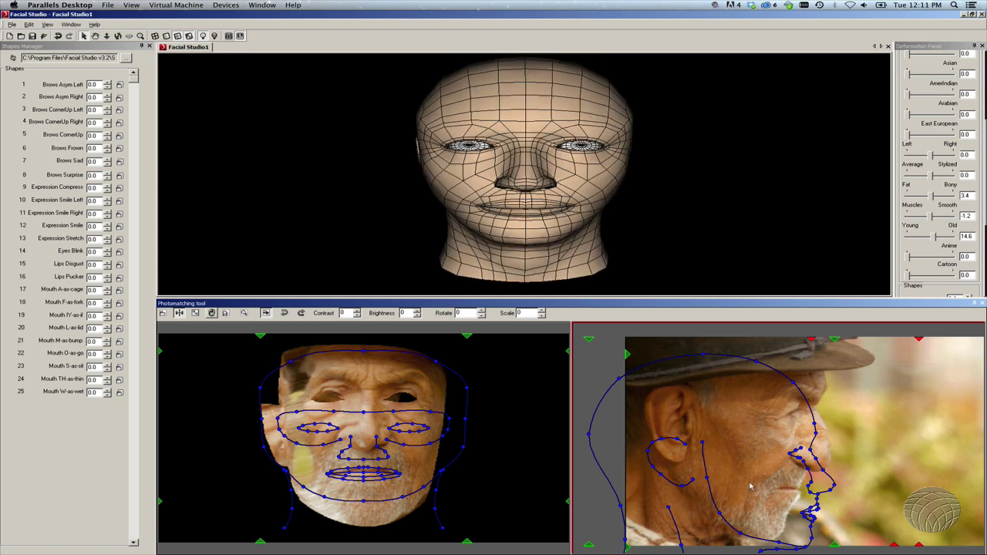
scroll(754, 468, "down", 1)
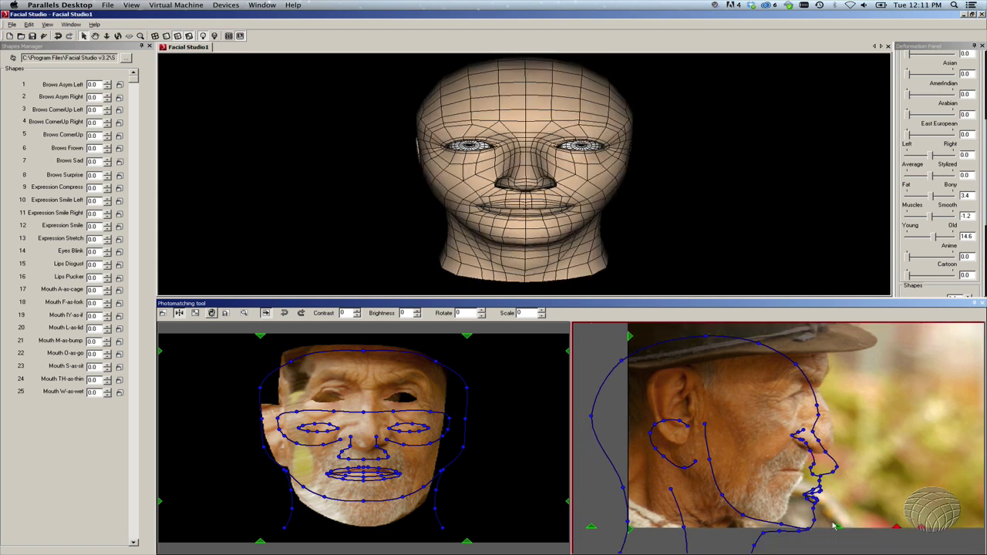
left_click_drag(834, 527, 824, 526)
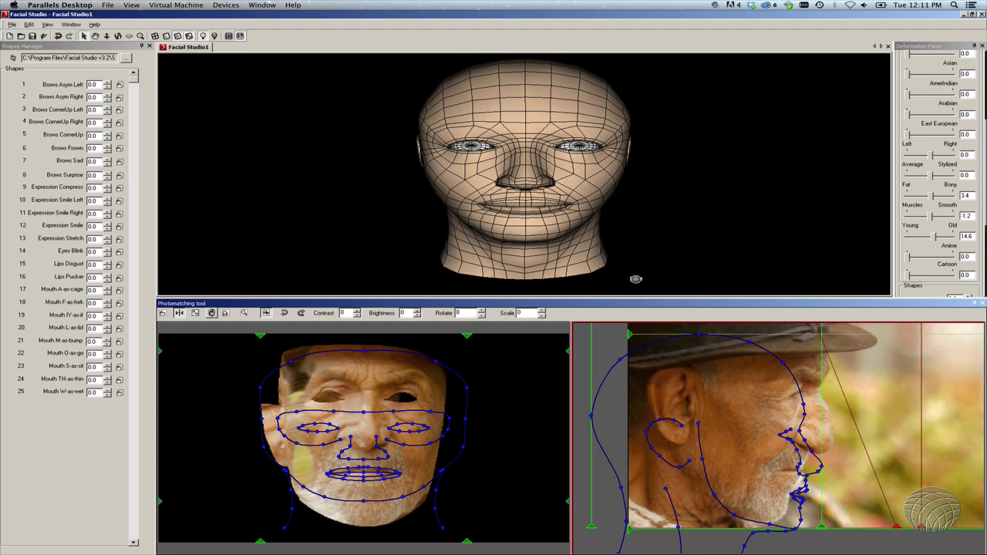
left_click_drag(629, 337, 630, 328)
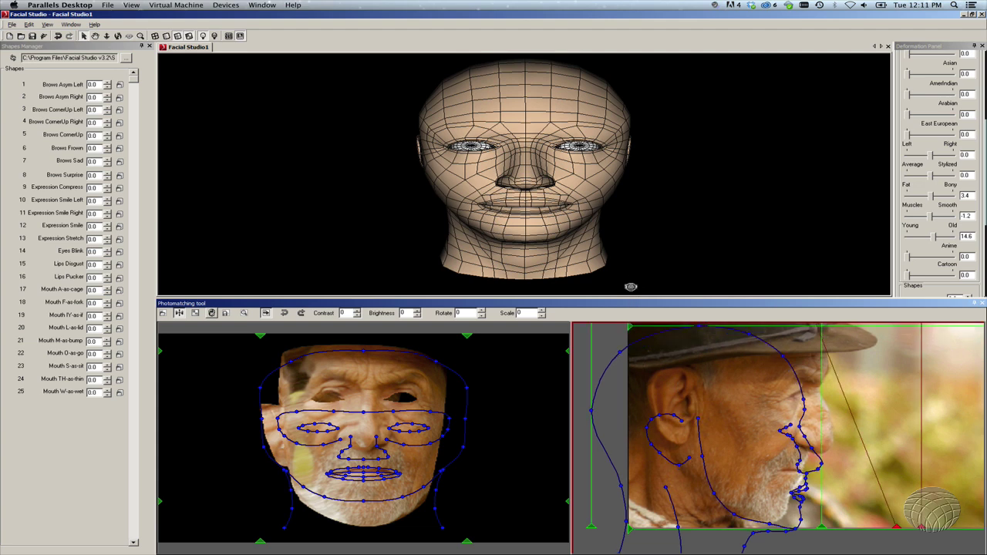
scroll(670, 388, "down", 2)
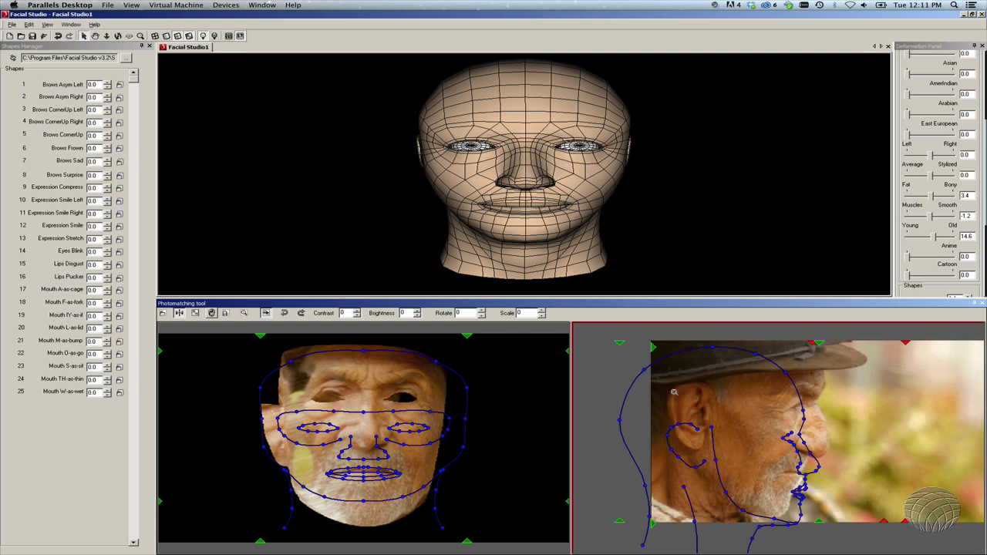
scroll(648, 367, "down", 2)
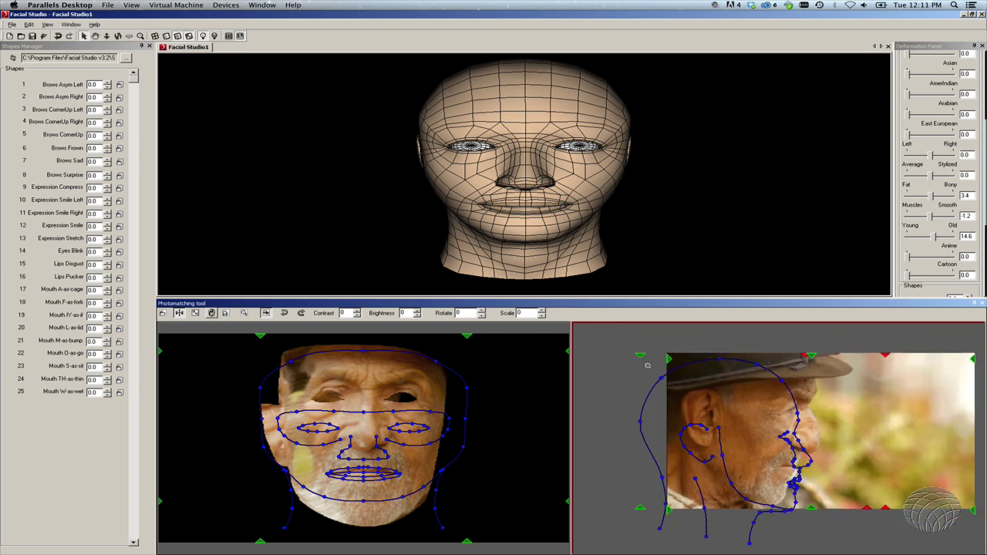
Raise the side picture's top-of-head guide well above the hat and realign the front guide with the nose tip
left_click_drag(669, 361, 678, 323)
scroll(680, 361, "down", 1)
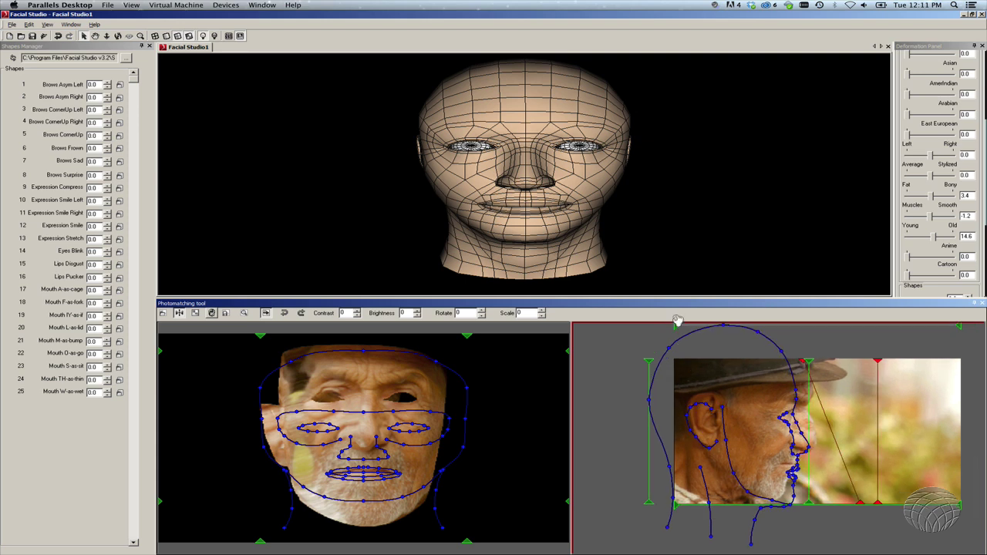
middle_click_drag(685, 370, 677, 392)
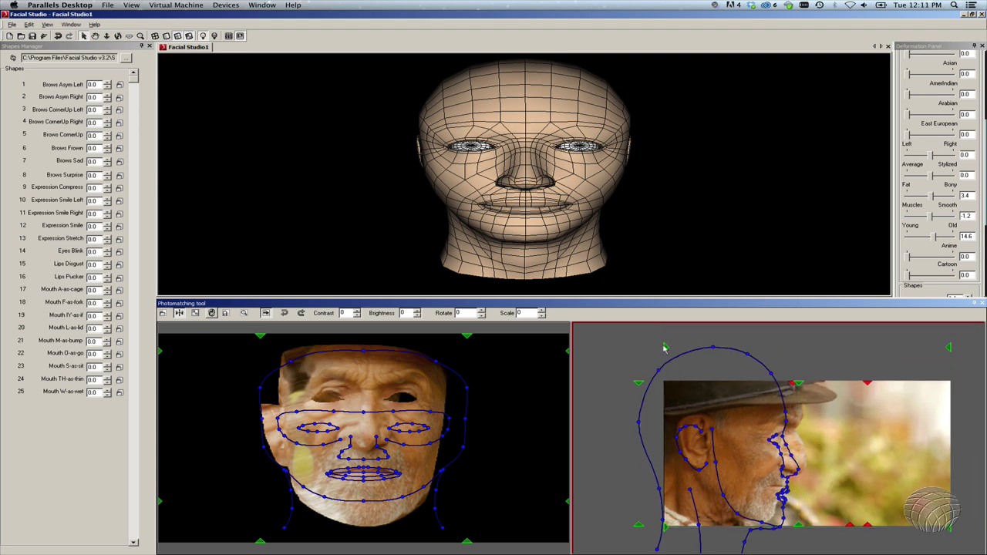
left_click_drag(663, 349, 665, 328)
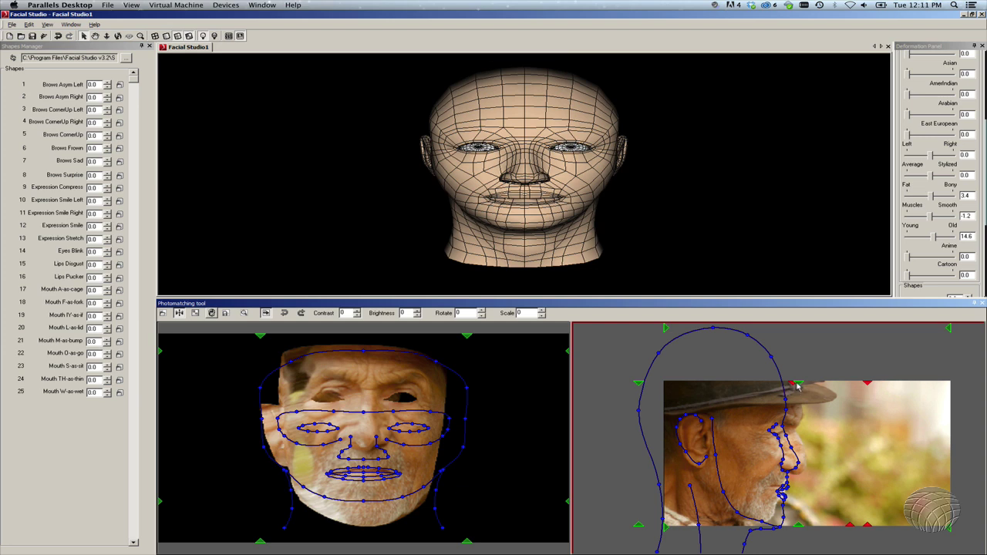
left_click_drag(798, 385, 808, 387)
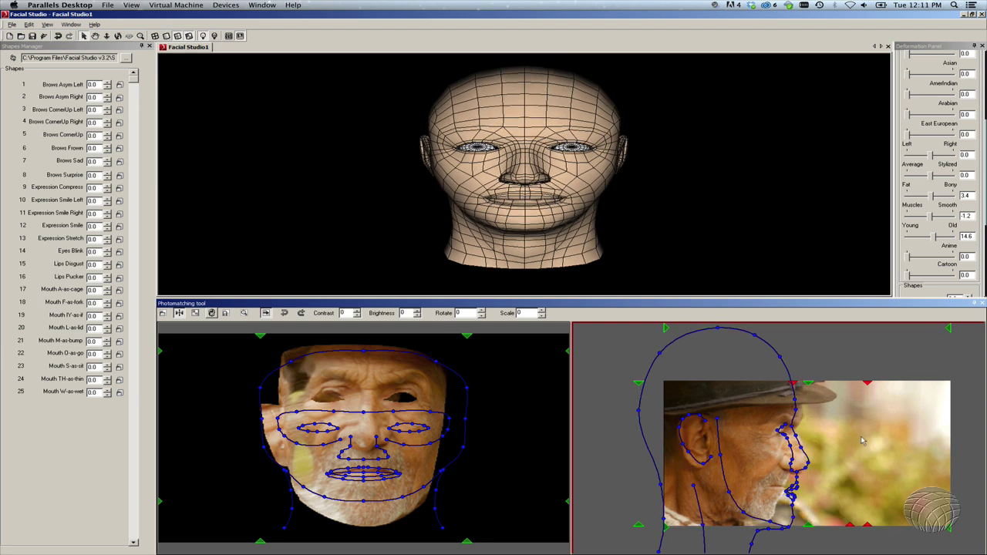
Bring both vertical guides of the front picture inward to narrow the head outline to the face's width
left_click_drag(260, 336, 277, 336)
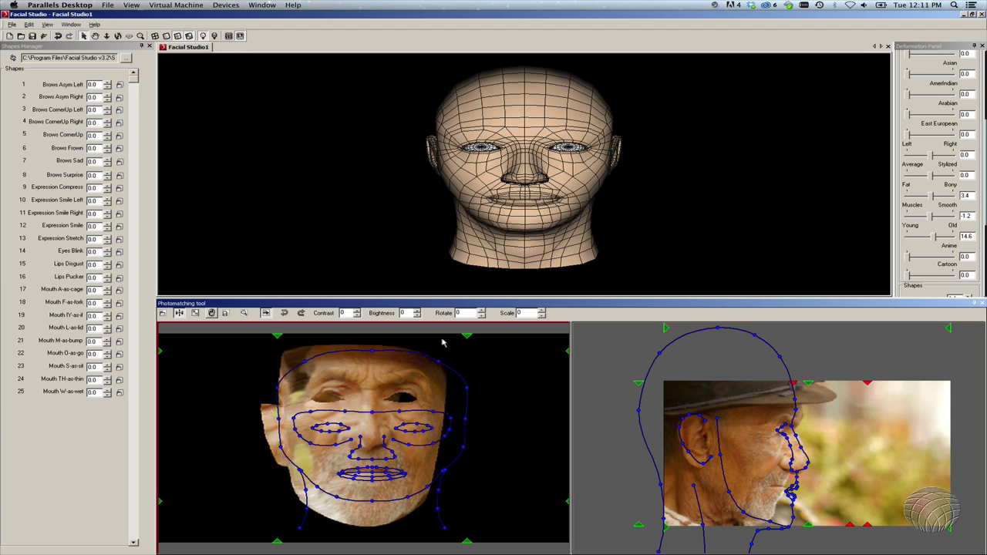
left_click_drag(467, 338, 443, 337)
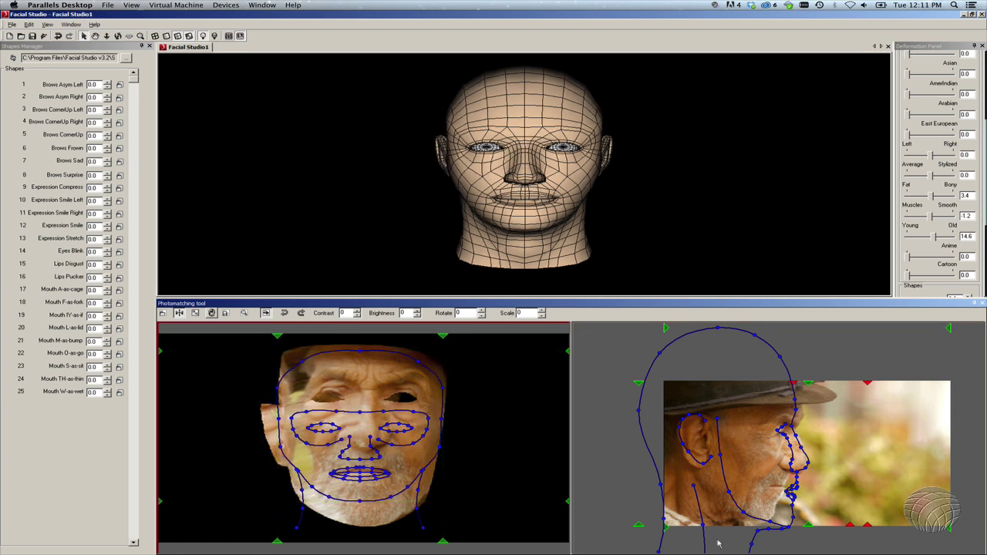
Reshape the side outline's ear and forehead control points to follow the man's ear and brow in the photo
left_click(689, 455)
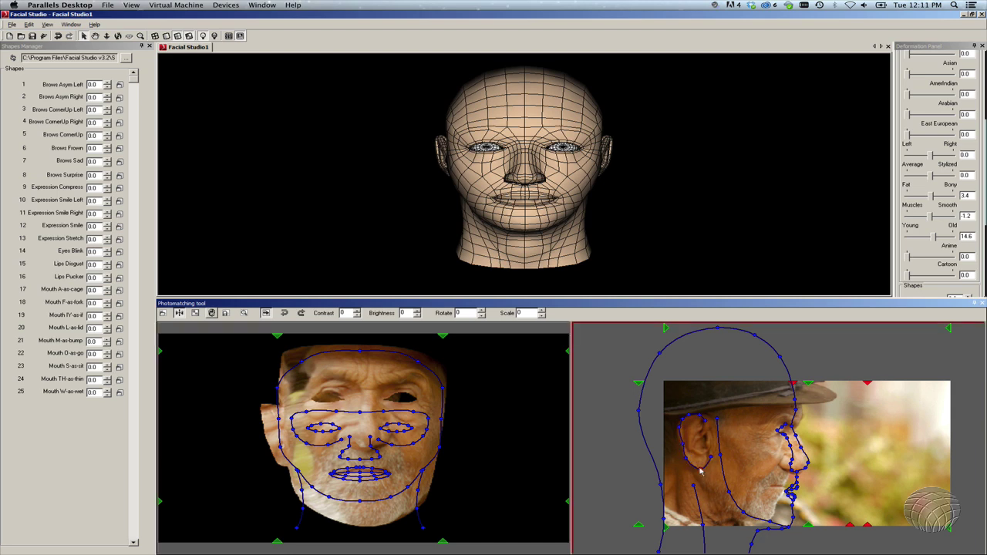
left_click_drag(683, 444, 678, 445)
left_click_drag(796, 410, 795, 401)
left_click(796, 401)
middle_click_drag(784, 428, 794, 406)
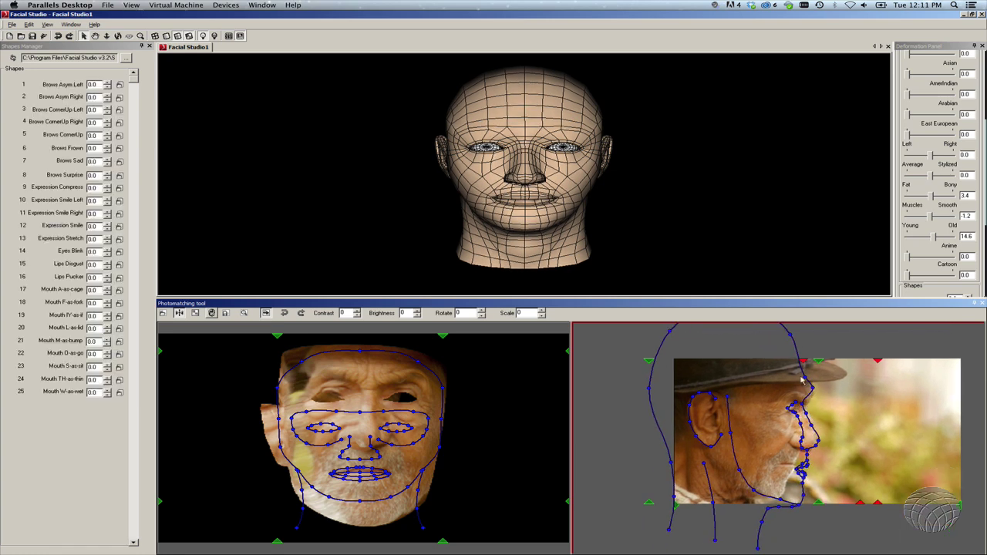
left_click_drag(804, 378, 807, 408)
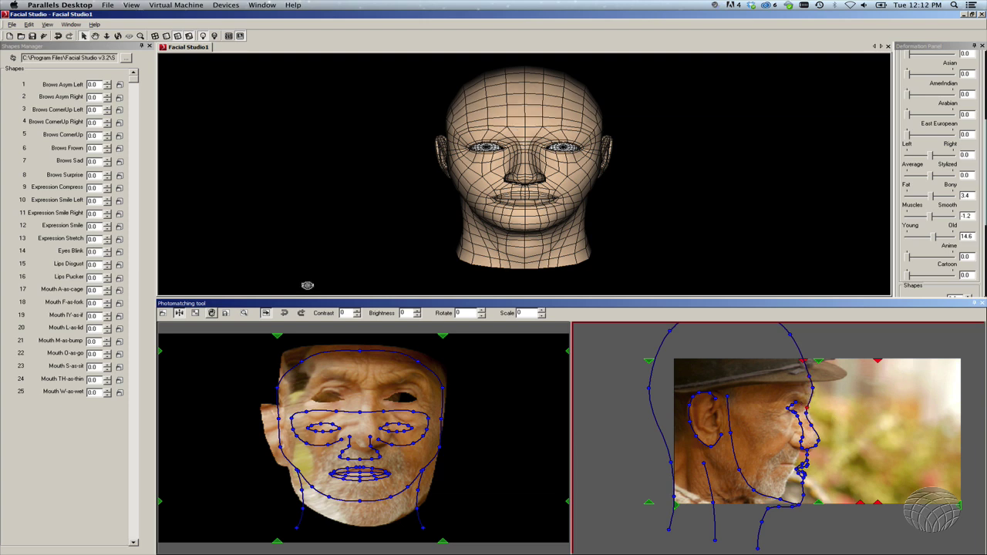
Open the recent head project Anciano_v02.fs
left_click(10, 25)
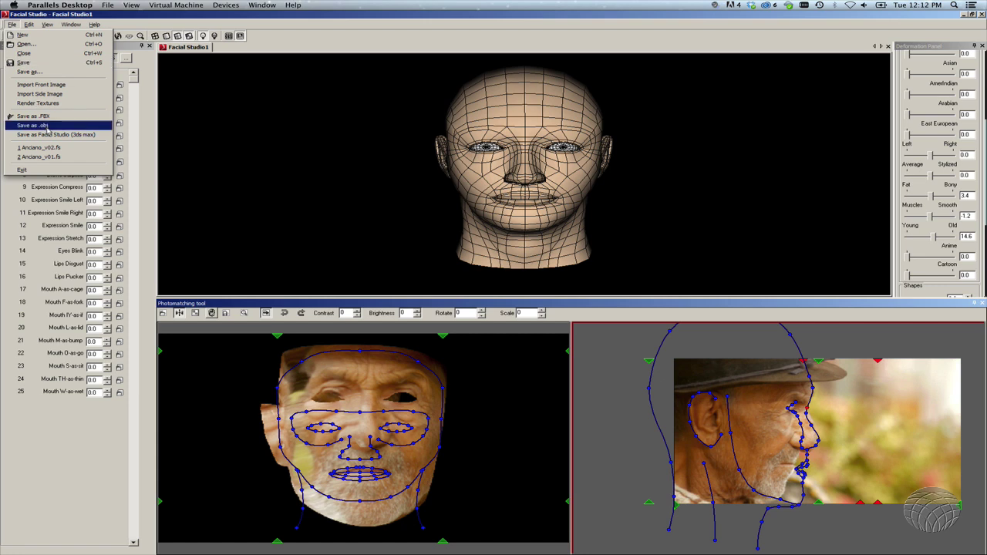
left_click(42, 147)
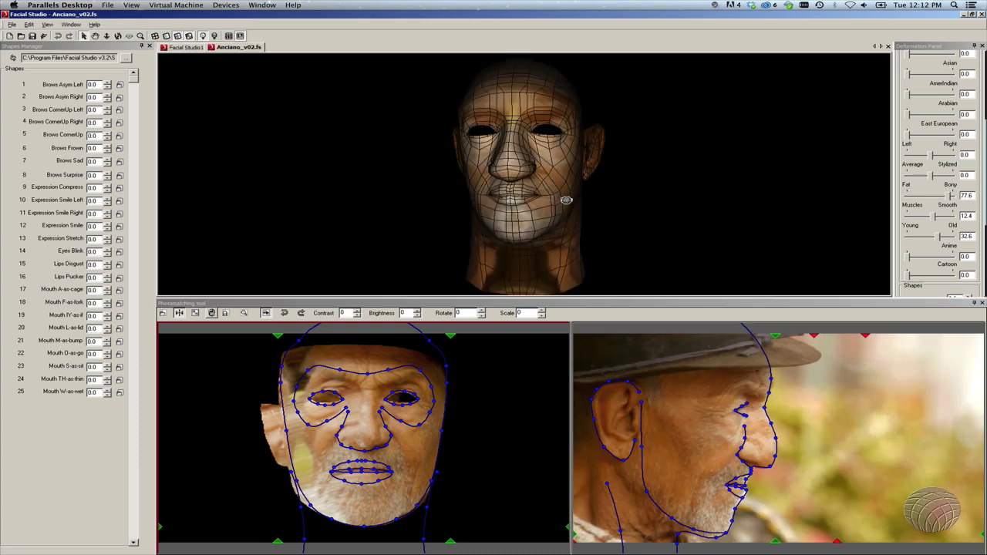
Inspect the photomatched, textured head of Anciano_v02.fs in 3D from the front, both sides and above
left_click_drag(460, 161, 576, 246)
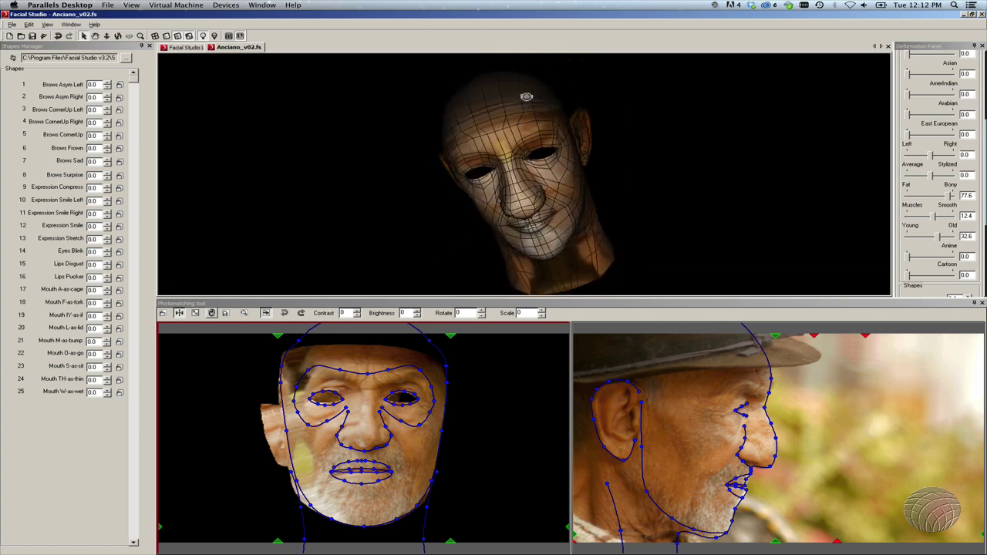
left_click_drag(505, 162, 538, 131)
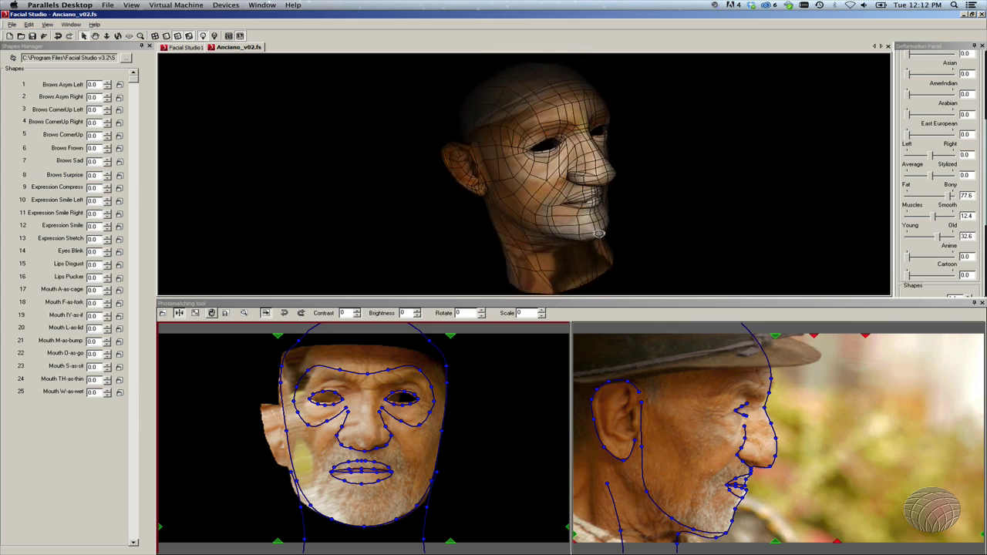
left_click_drag(610, 250, 576, 148)
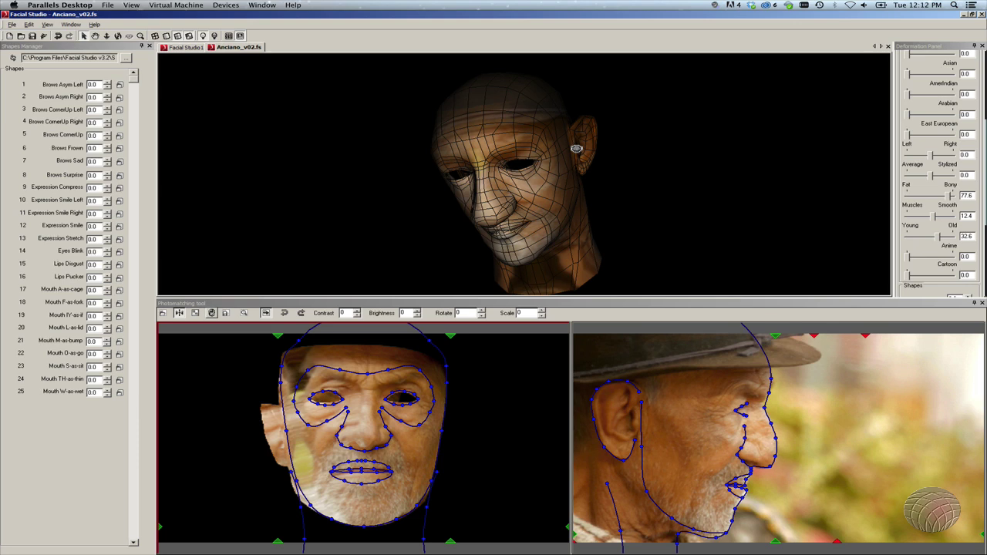
left_click_drag(468, 190, 506, 97)
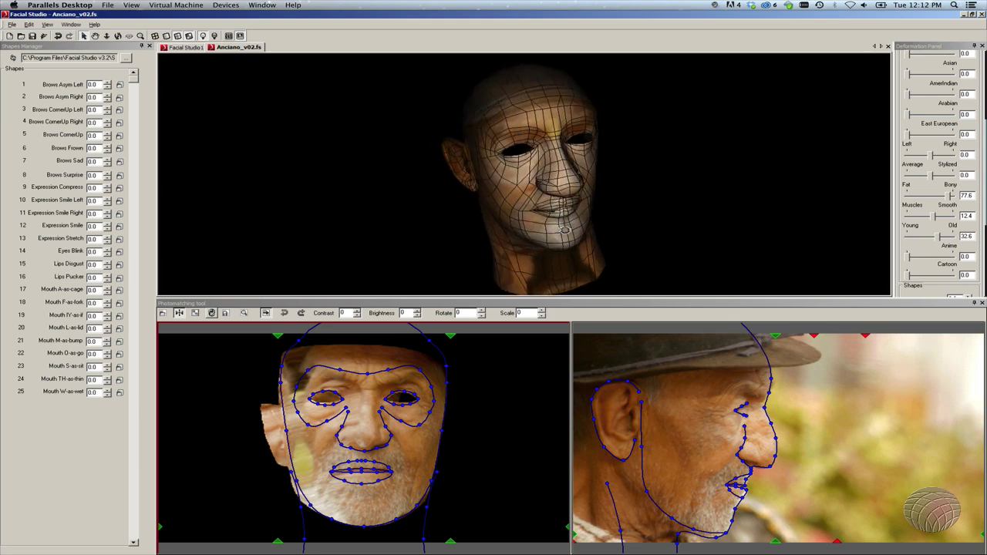
left_click_drag(563, 264, 506, 266)
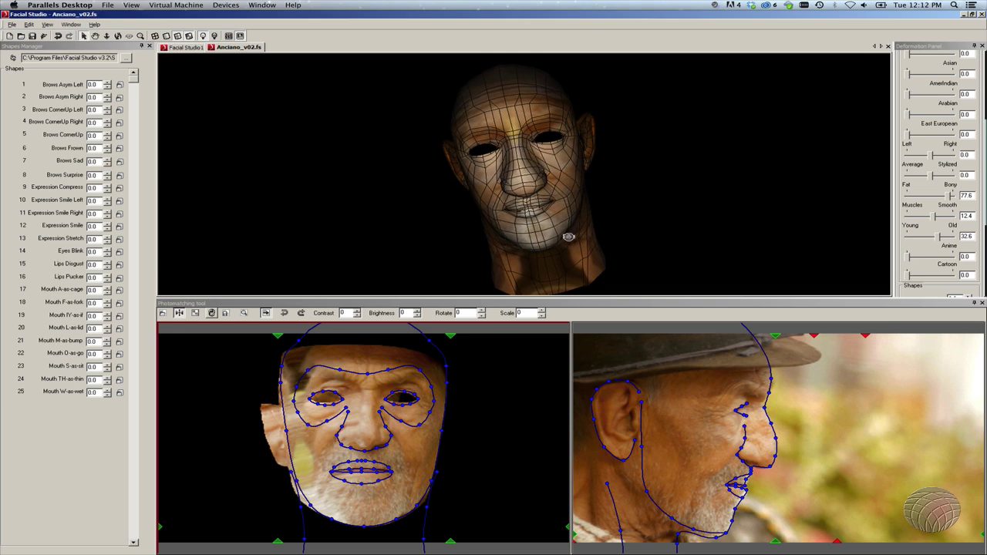
left_click_drag(568, 237, 581, 154)
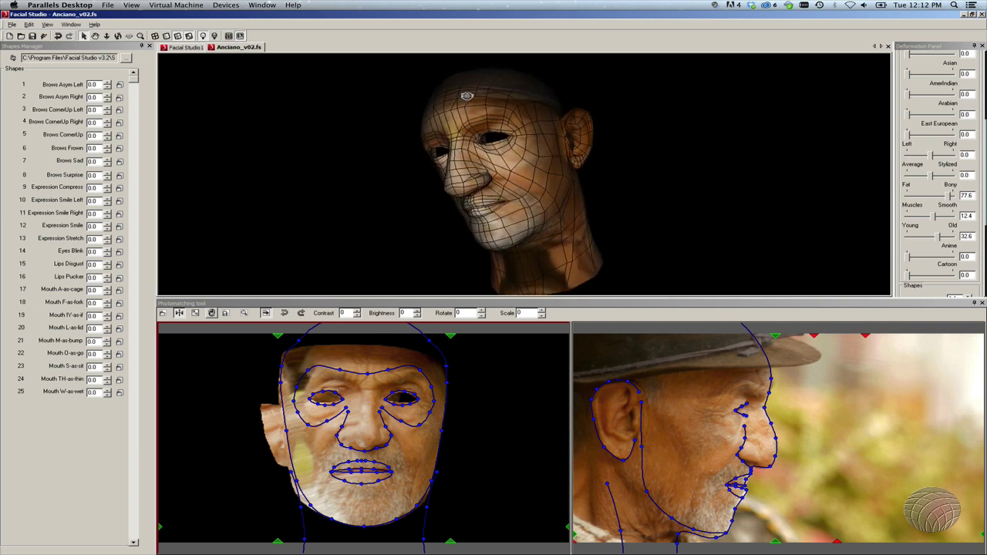
left_click_drag(469, 97, 573, 106)
left_click_drag(493, 130, 541, 164)
left_click_drag(596, 228, 626, 240)
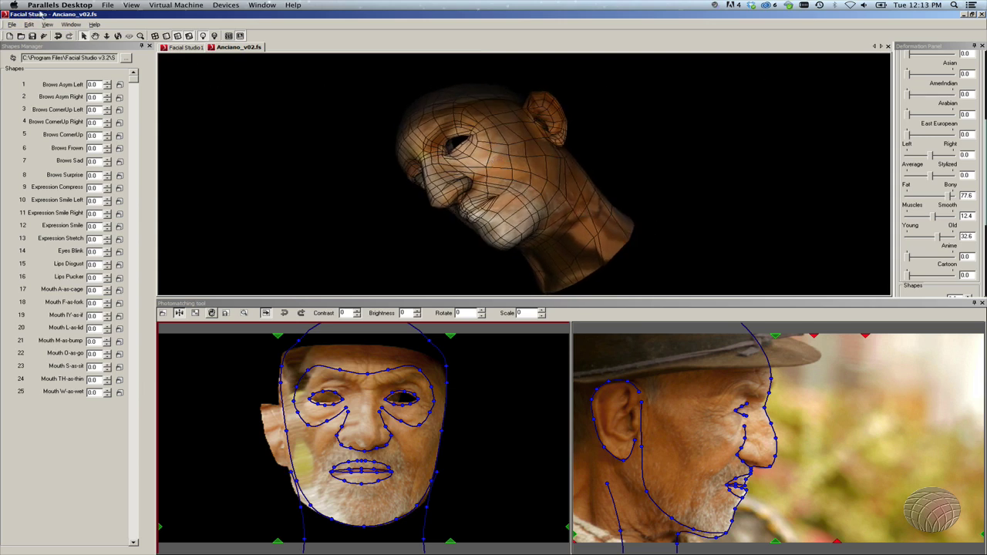
Quit Parallels Desktop and suspend the FacialStudio virtual machine
left_click(66, 5)
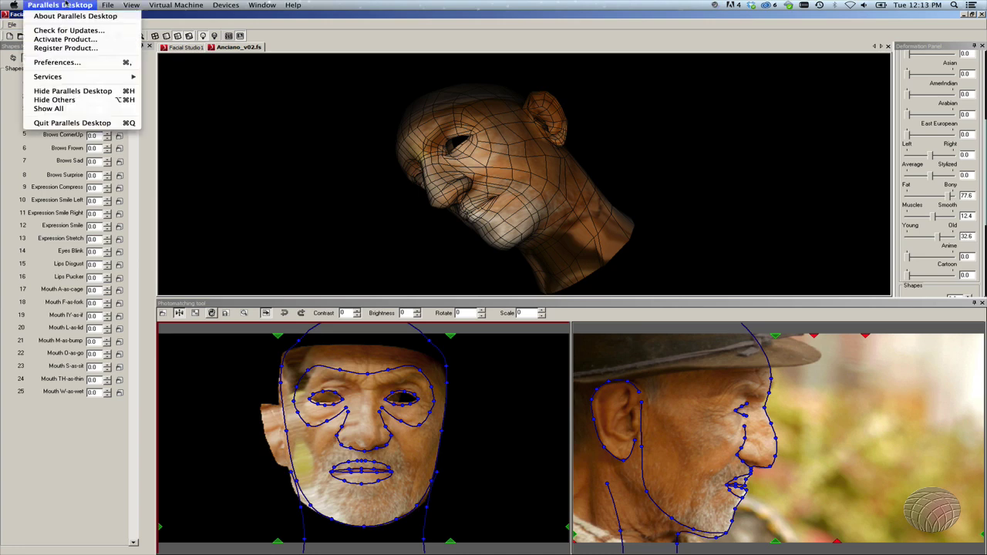
left_click(456, 210)
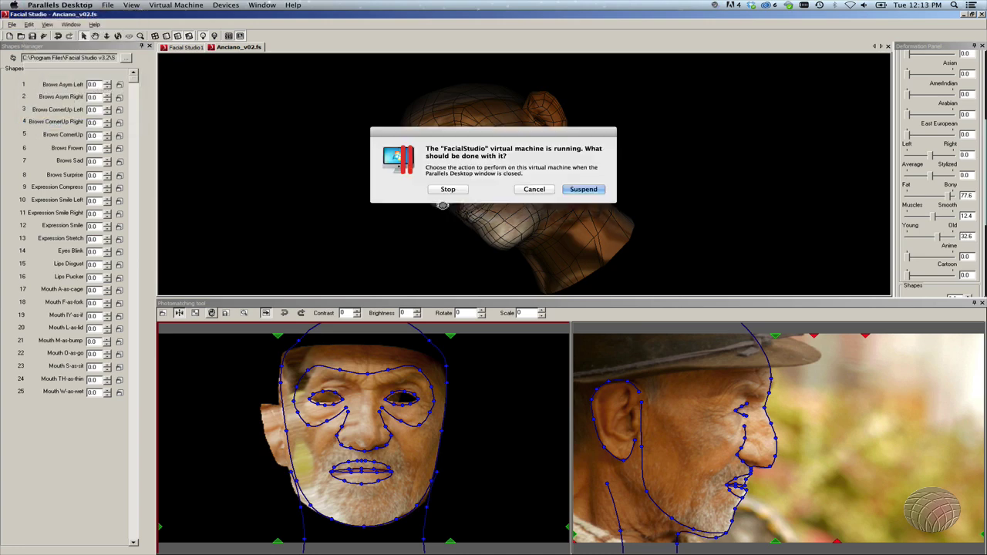
left_click(588, 190)
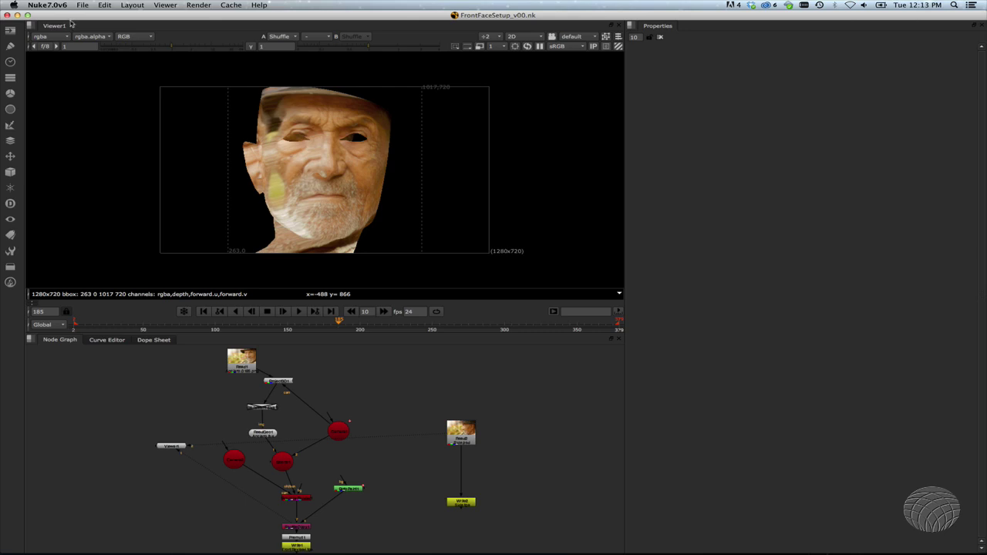
Switch to PFTrack and open the Anciano clip node of the InitialTrack_v00 project
mouse_move(331, 553)
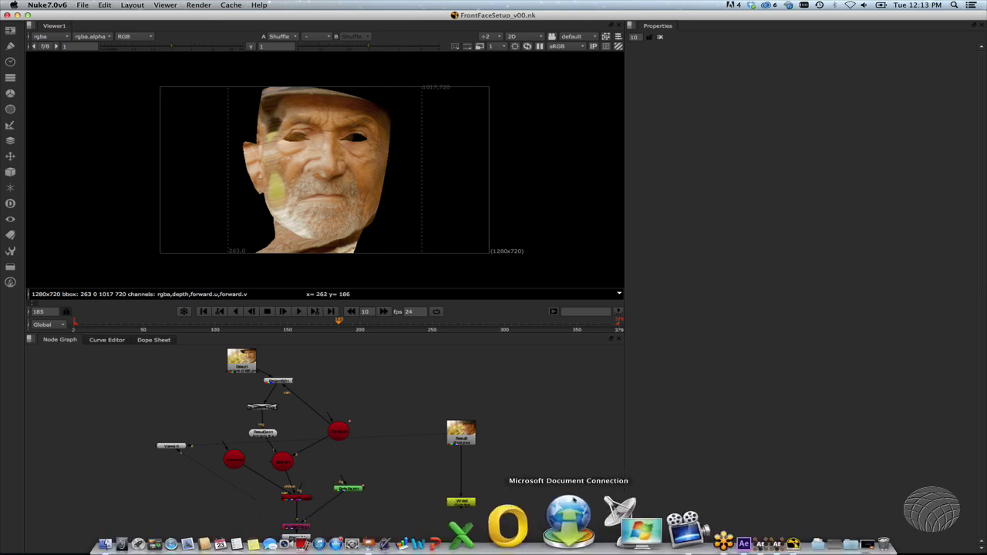
key("super+space")
type("pf")
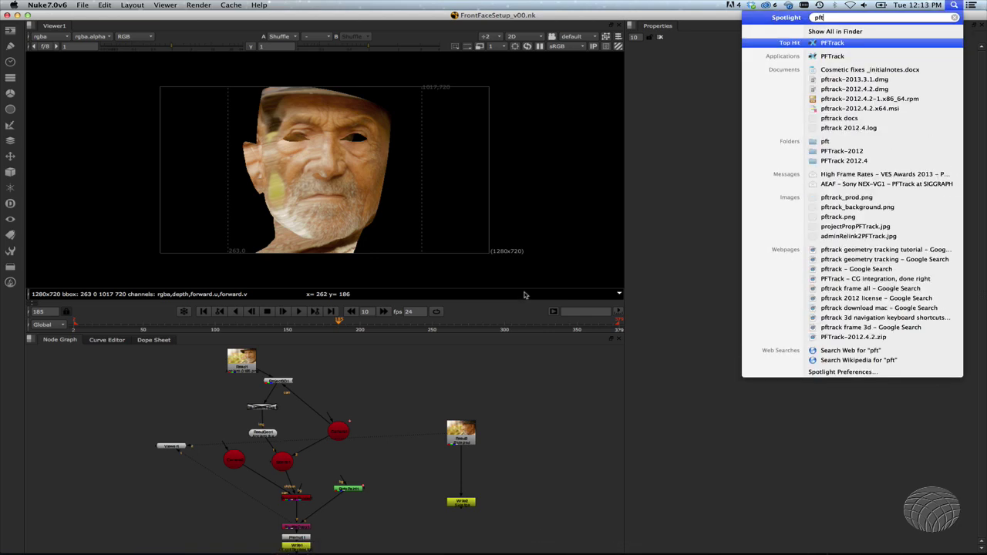
key("Return")
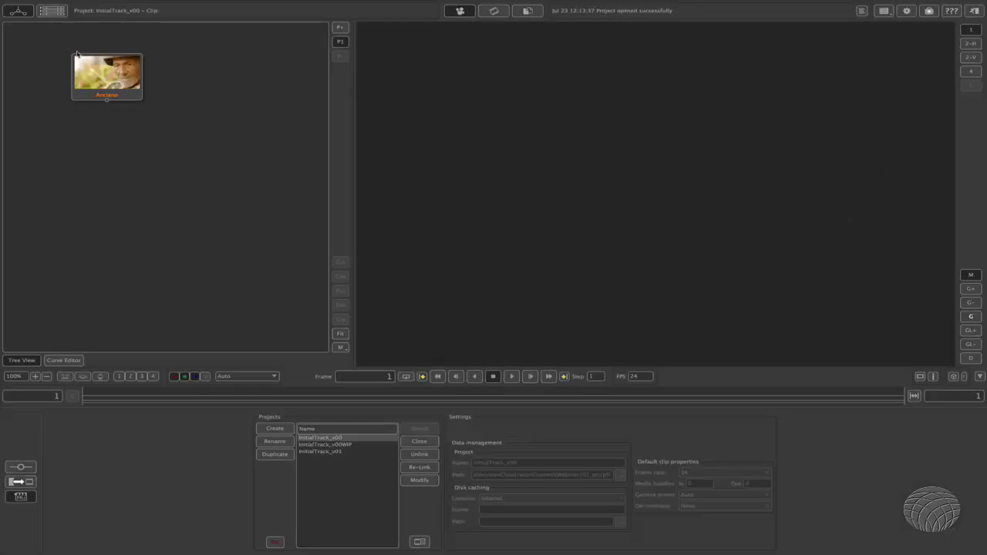
double_click(114, 80)
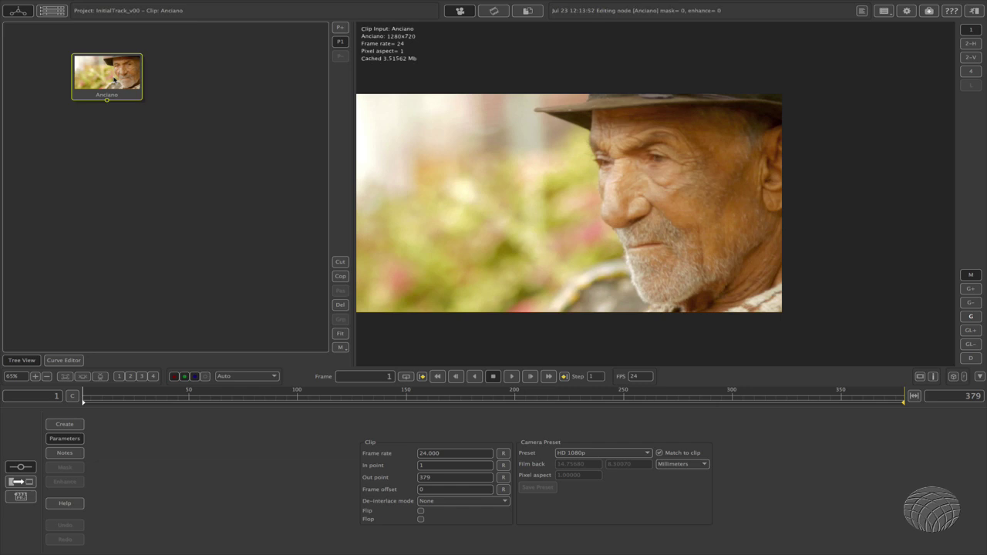
Reposition the Anciano clip node slightly in the tree and attach a Geometry Track node to it
left_click_drag(133, 77, 138, 82)
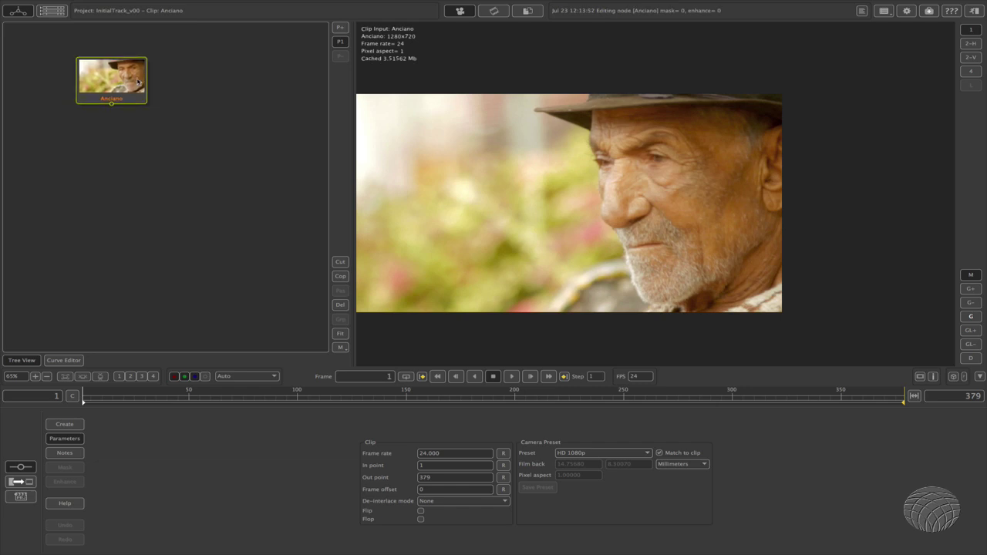
left_click(75, 425)
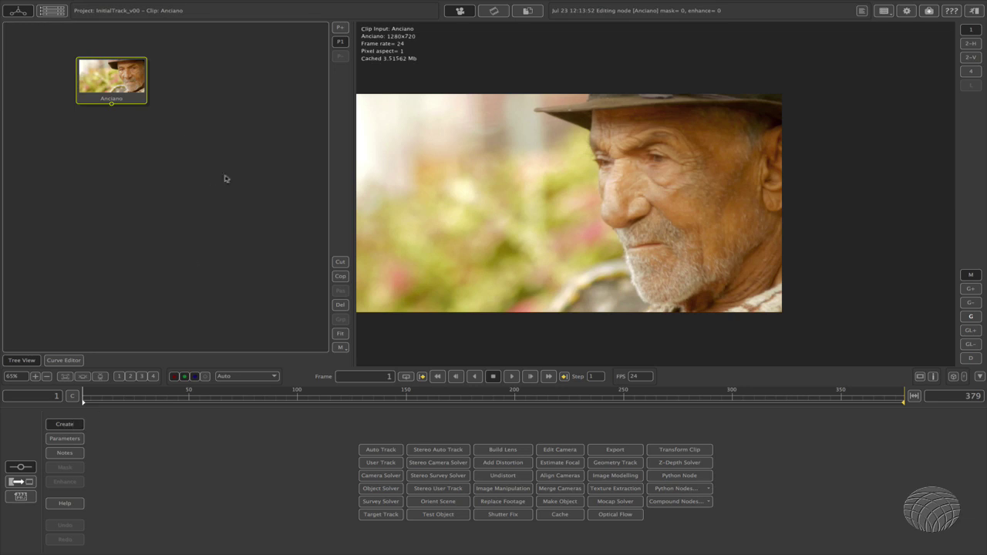
left_click(617, 464)
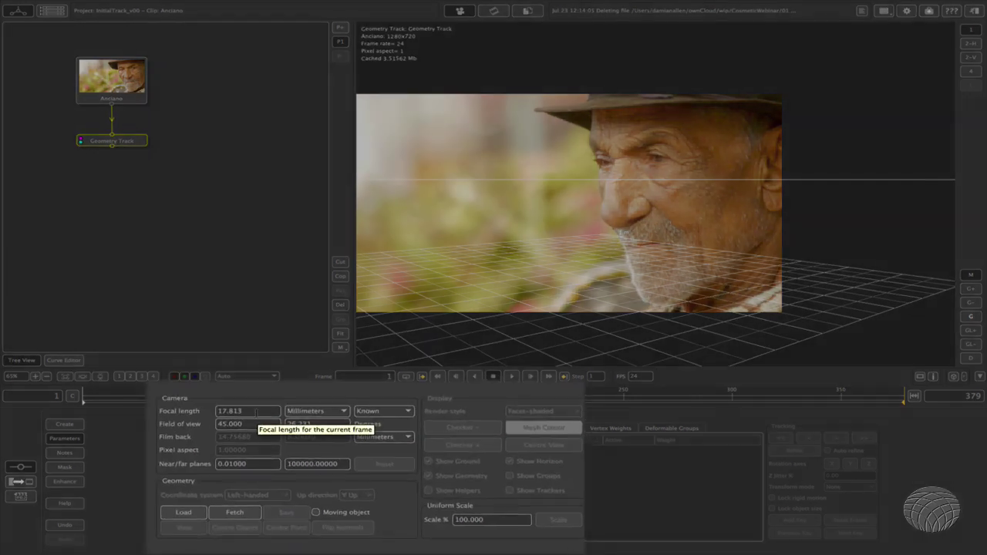
Set the Geometry Track camera's focal length to 75 mm
left_click(274, 438)
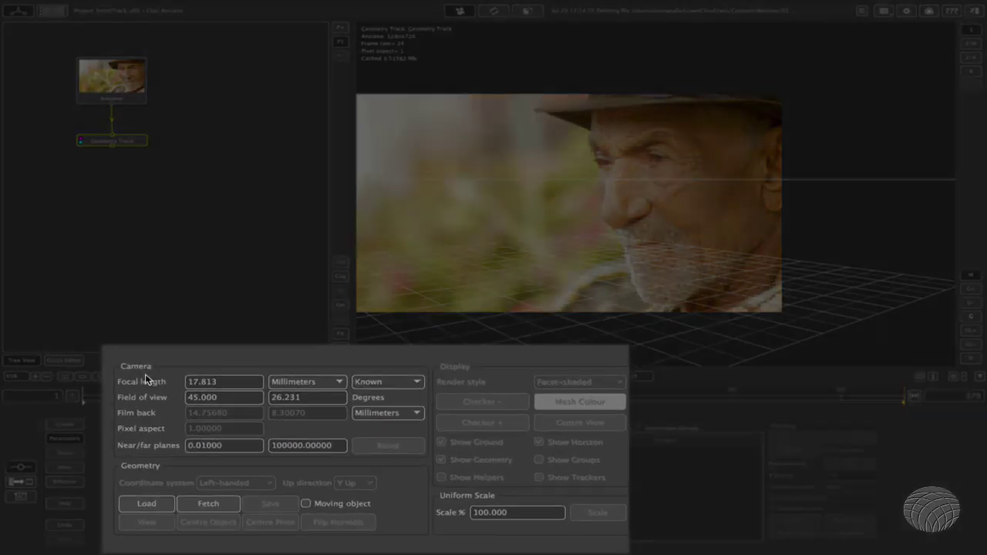
left_click_drag(184, 377, 183, 381)
double_click(205, 379)
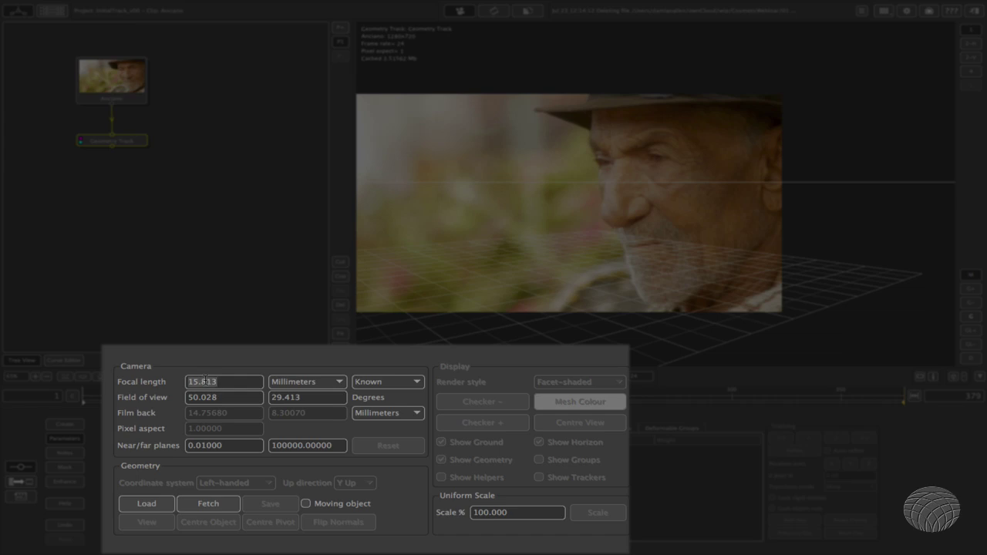
type("75")
key("Return")
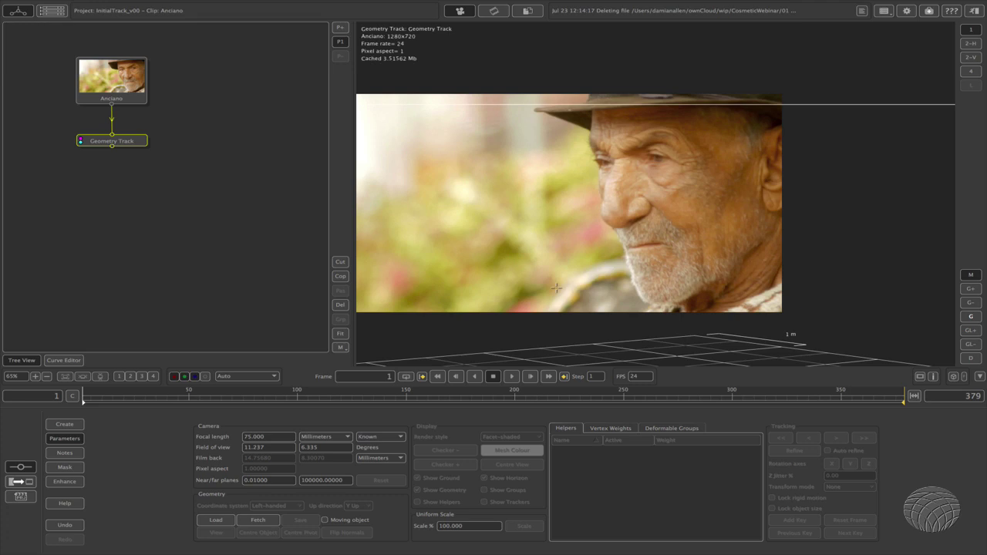
At frame 148, load Anciano_FS.obj as the tracking geometry without pre-defined deformable groups, and bring the whole head into the camera view
left_click(398, 400)
left_click_drag(398, 403, 402, 401)
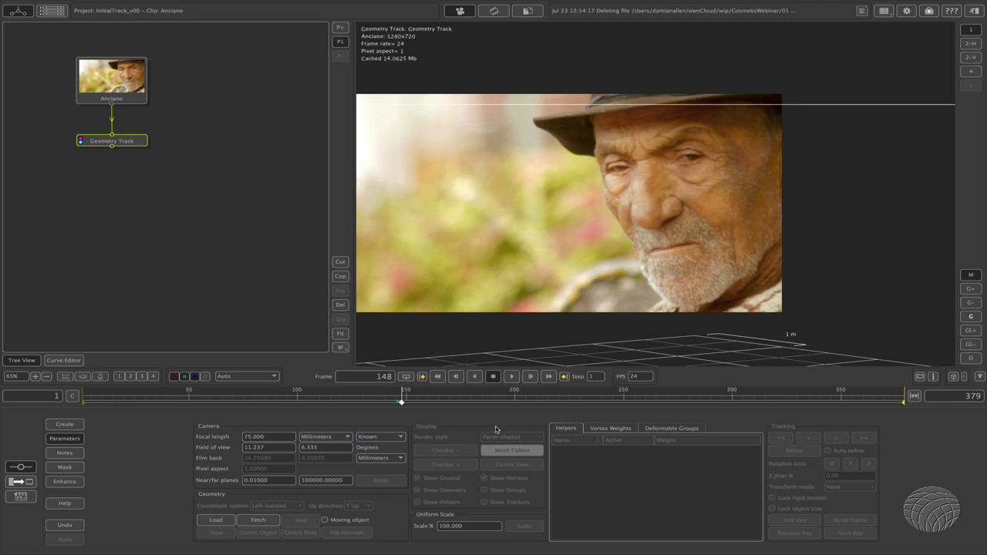
left_click(232, 522)
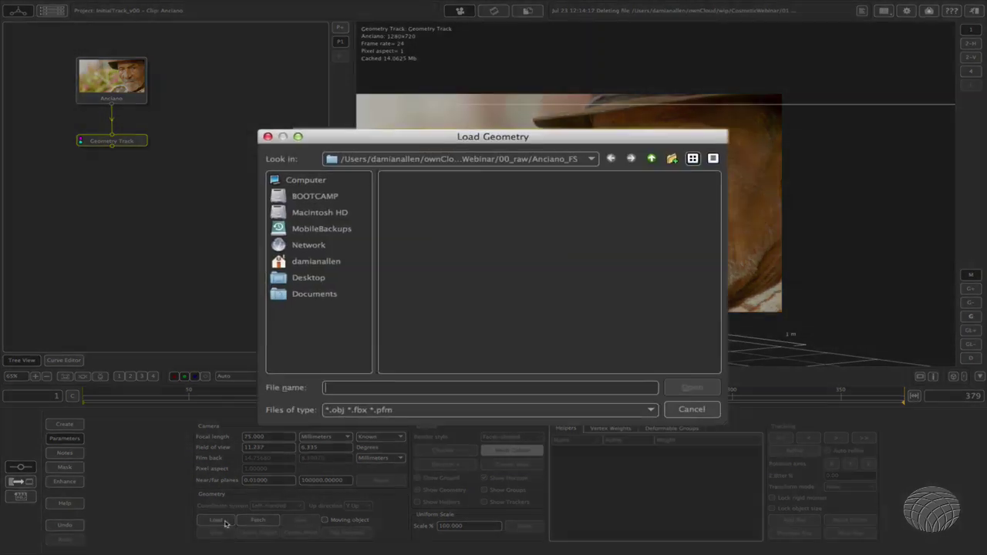
left_click(436, 172)
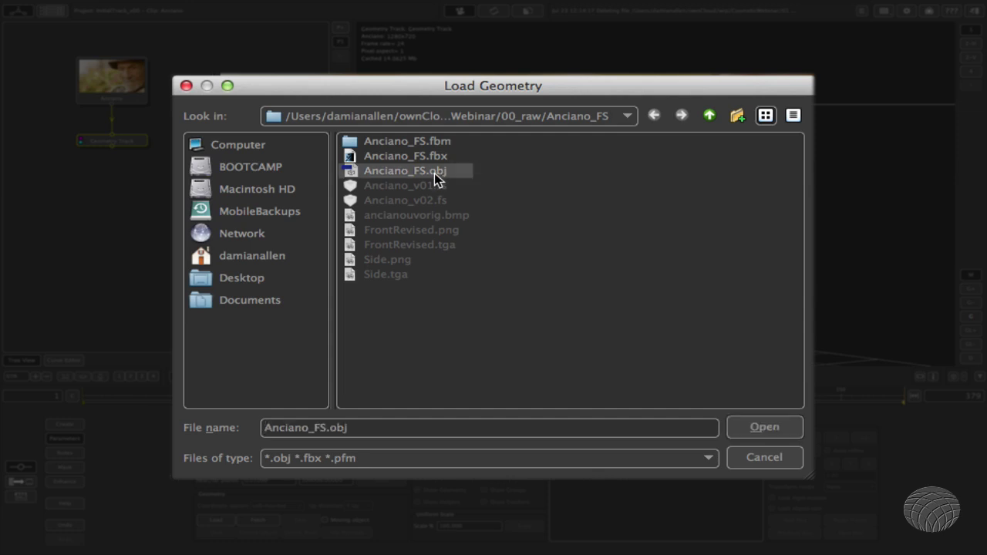
left_click(766, 429)
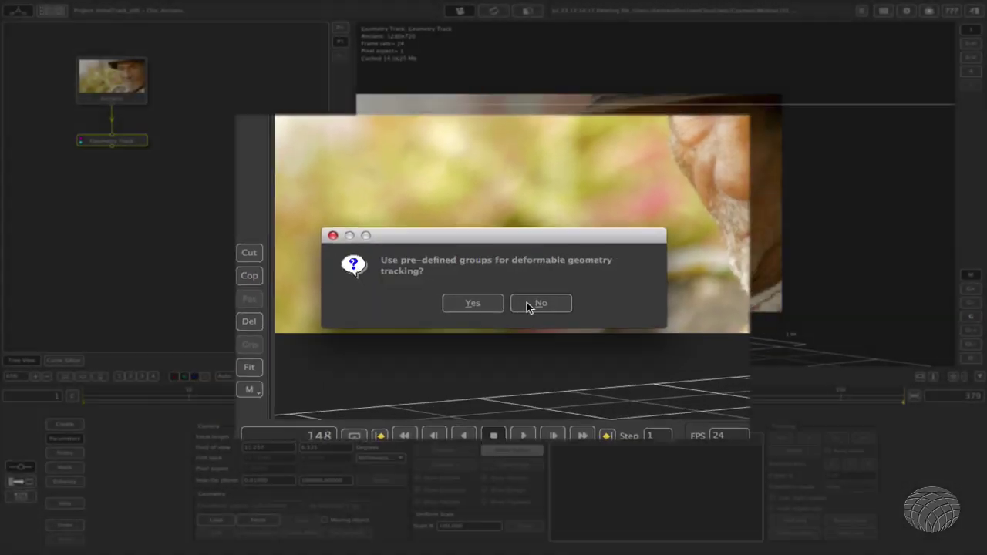
left_click(532, 310)
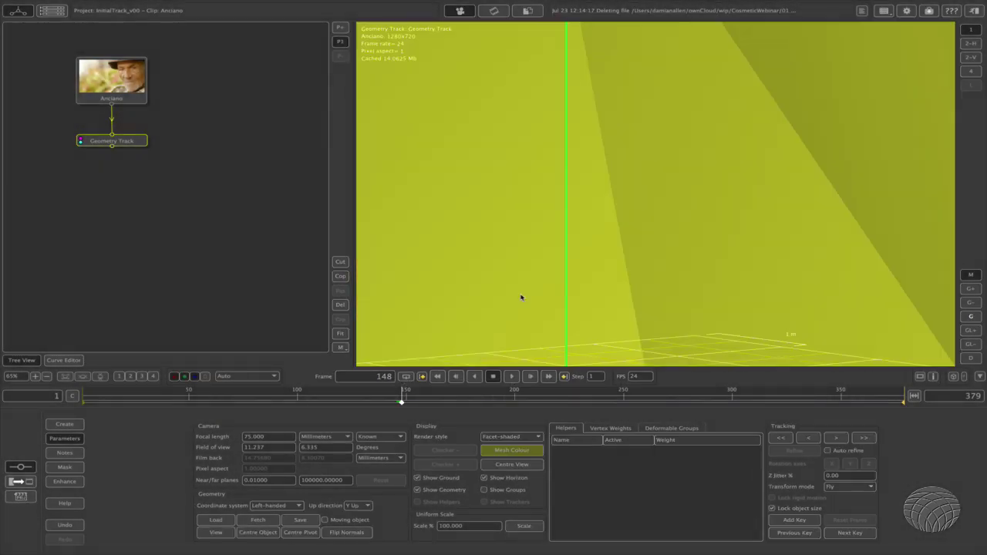
left_click(219, 533)
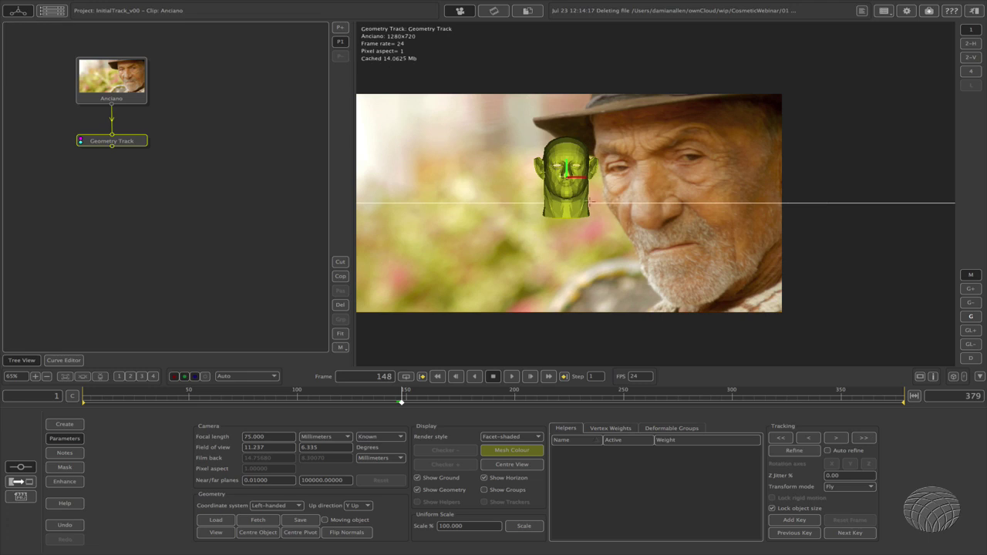
Split the viewer into two side-by-side views, flip the head mesh's normals, and frame the head in the perspective view
left_click(973, 43)
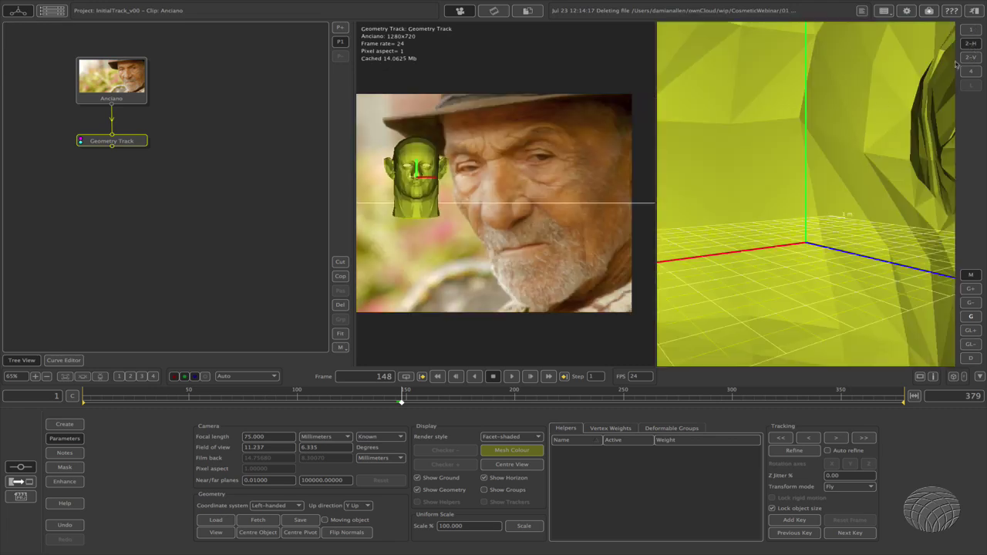
left_click(340, 533)
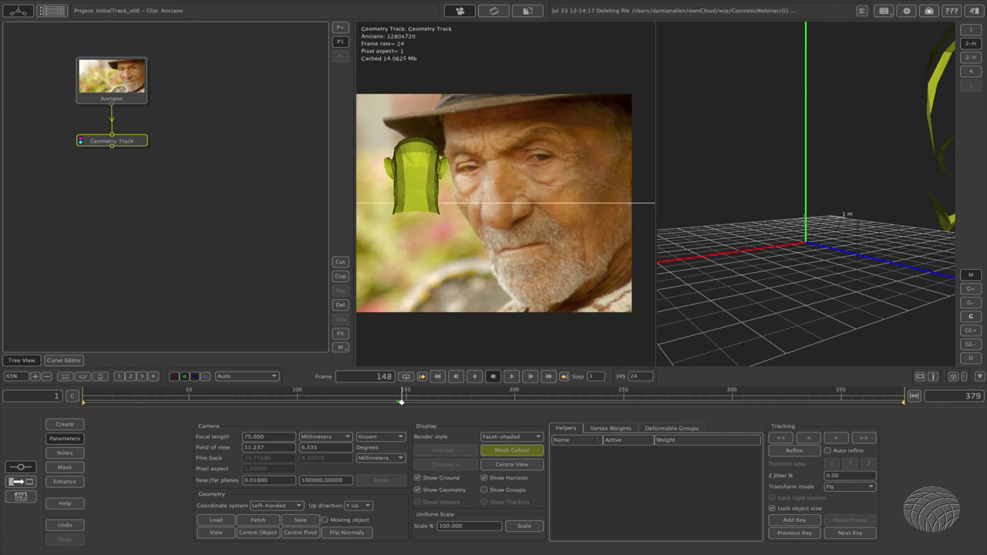
right_click_drag(805, 218, 734, 253)
right_click_drag(797, 234, 771, 239)
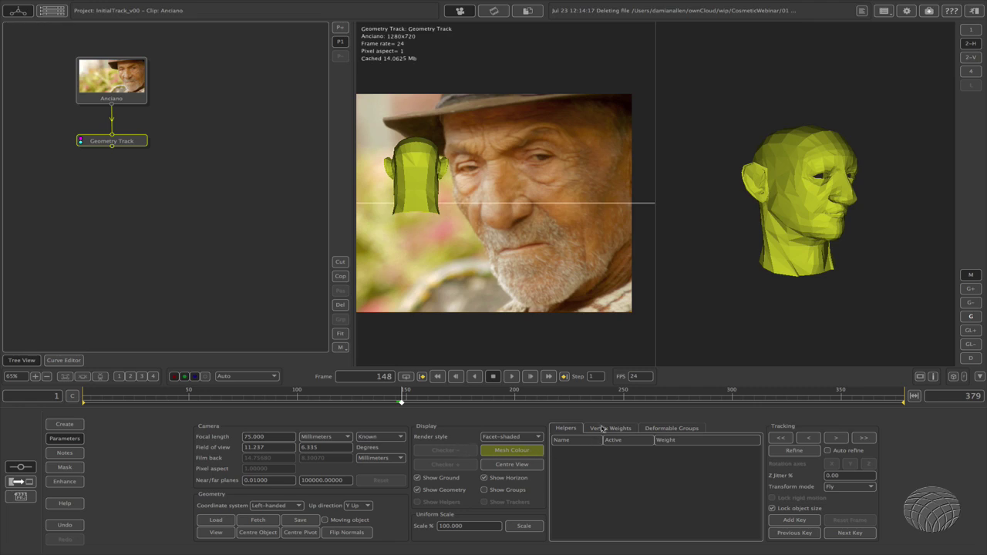
Paint a vertex weight of 0.00 across the front and side of the neck with a brush radius of 30
left_click(609, 429)
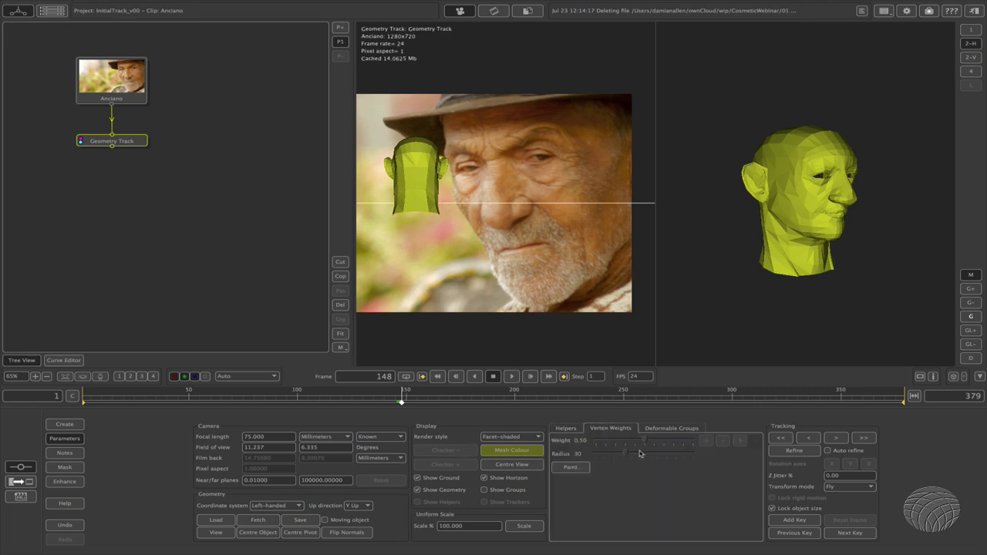
left_click_drag(645, 442, 594, 444)
left_click(571, 467)
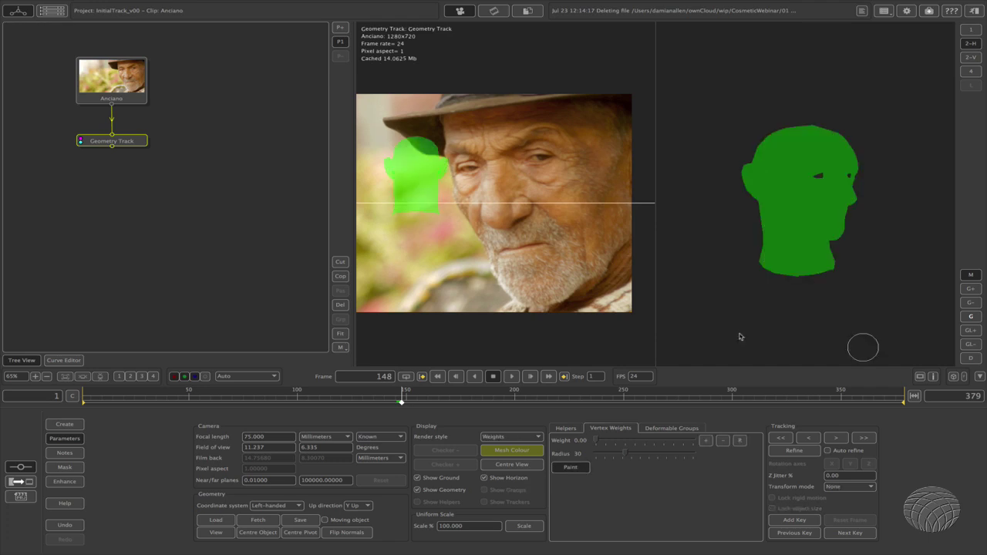
mouse_move(787, 269)
left_mouse_down()
mouse_move(817, 270)
mouse_move(758, 264)
mouse_move(825, 258)
mouse_move(778, 255)
mouse_move(851, 273)
left_mouse_up()
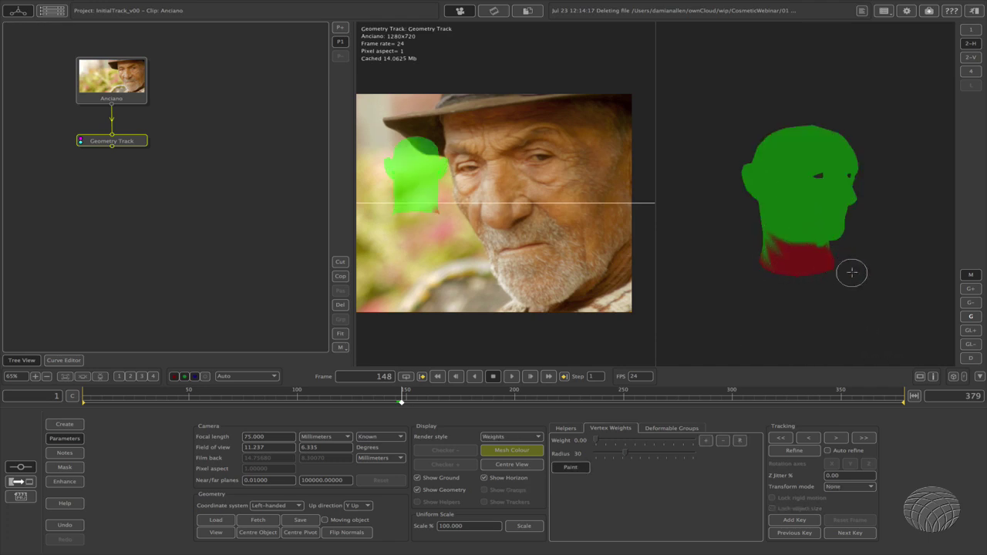
Extend the 0.00 vertex weight over the rest of the neck and the back, sides and top of the head
mouse_move(864, 259)
right_mouse_down()
mouse_move(835, 267)
mouse_move(860, 262)
right_mouse_up()
mouse_move(868, 257)
middle_mouse_down()
mouse_move(845, 264)
mouse_move(865, 268)
middle_mouse_up()
mouse_move(870, 272)
left_mouse_down()
mouse_move(859, 280)
mouse_move(789, 260)
mouse_move(815, 221)
mouse_move(796, 213)
left_mouse_up()
mouse_move(798, 262)
left_mouse_down()
mouse_move(826, 263)
mouse_move(868, 201)
mouse_move(835, 236)
mouse_move(771, 190)
mouse_move(756, 209)
mouse_move(767, 225)
mouse_move(775, 189)
mouse_move(824, 169)
mouse_move(743, 216)
mouse_move(766, 193)
mouse_move(807, 187)
mouse_move(768, 229)
mouse_move(773, 202)
mouse_move(824, 192)
mouse_move(813, 167)
mouse_move(783, 179)
left_mouse_up()
mouse_move(763, 202)
middle_mouse_down()
mouse_move(775, 212)
mouse_move(831, 213)
middle_mouse_up()
left_click_drag(828, 202, 807, 197)
middle_click_drag(855, 221, 769, 156)
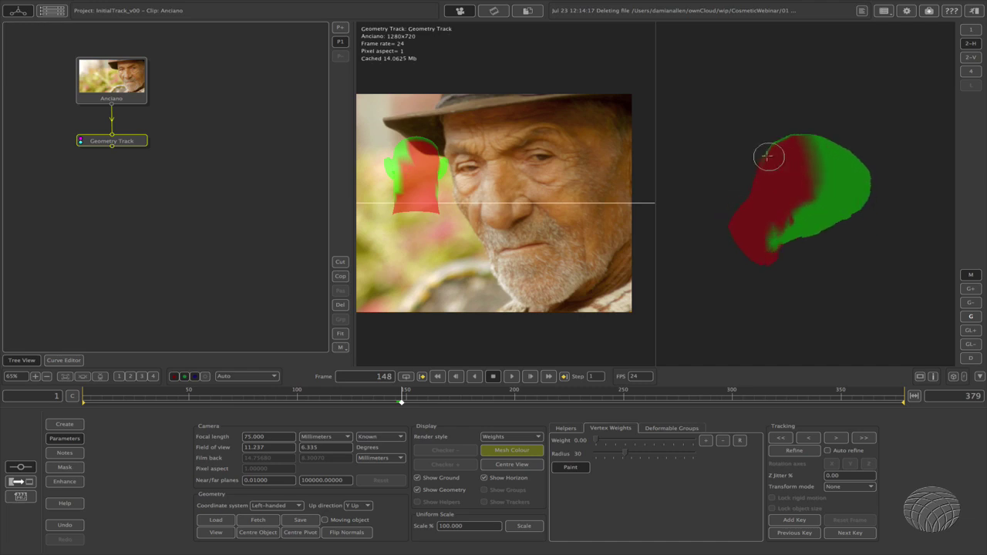
middle_click_drag(809, 207, 736, 138)
mouse_move(773, 168)
left_mouse_down()
mouse_move(775, 187)
mouse_move(762, 180)
mouse_move(776, 221)
mouse_move(765, 216)
mouse_move(782, 229)
mouse_move(782, 172)
mouse_move(787, 186)
left_mouse_up()
middle_click_drag(786, 196, 824, 181)
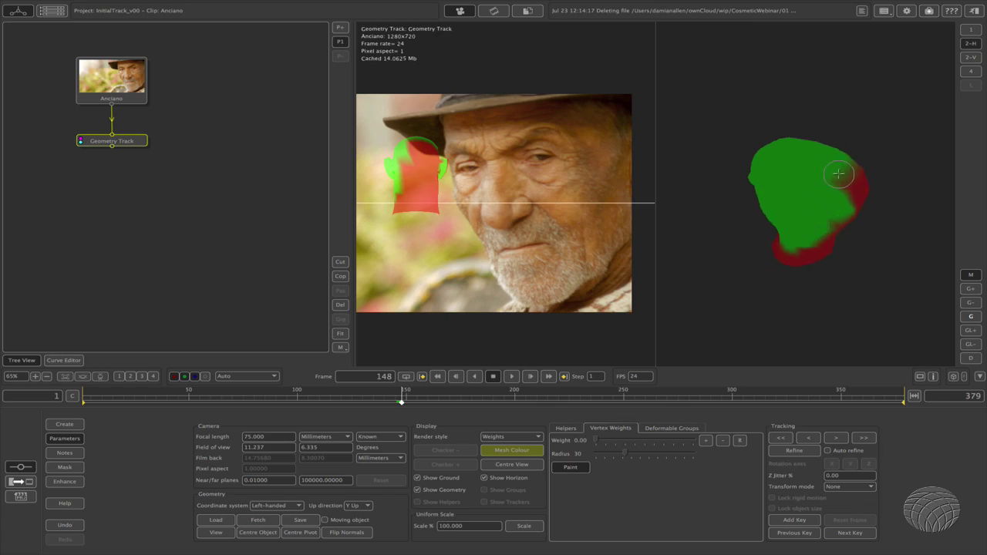
mouse_move(836, 175)
left_mouse_down()
mouse_move(849, 174)
mouse_move(794, 148)
mouse_move(833, 159)
mouse_move(806, 165)
mouse_move(849, 221)
left_mouse_up()
middle_click_drag(849, 220, 811, 231)
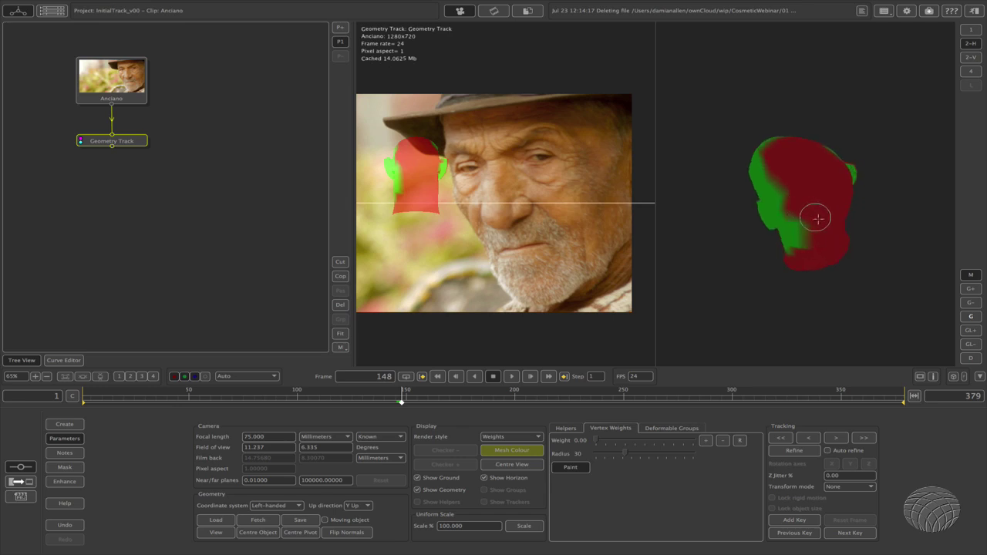
mouse_move(752, 233)
middle_mouse_down()
mouse_move(871, 213)
mouse_move(857, 235)
mouse_move(759, 225)
mouse_move(833, 260)
mouse_move(828, 241)
middle_mouse_up()
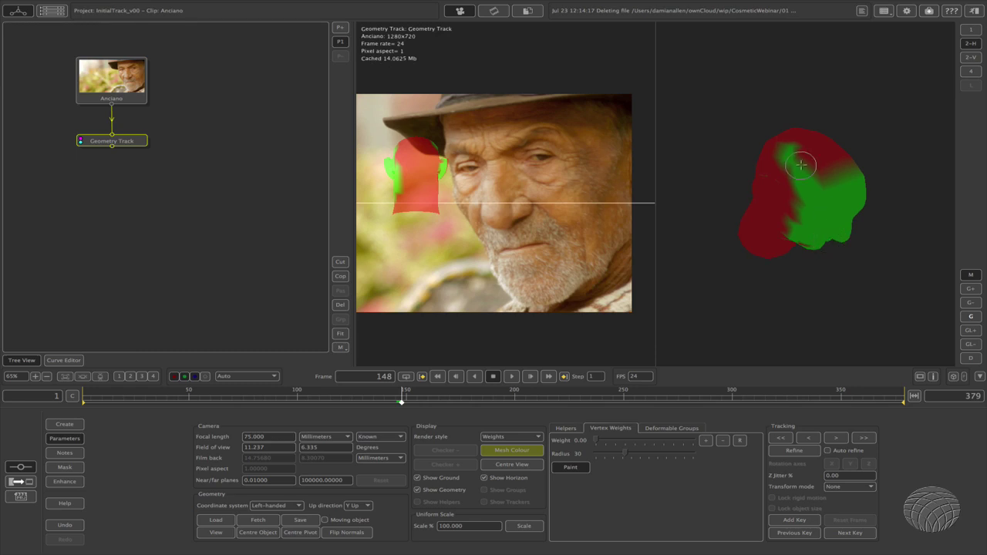
mouse_move(802, 159)
left_mouse_down()
mouse_move(787, 157)
mouse_move(799, 164)
left_mouse_up()
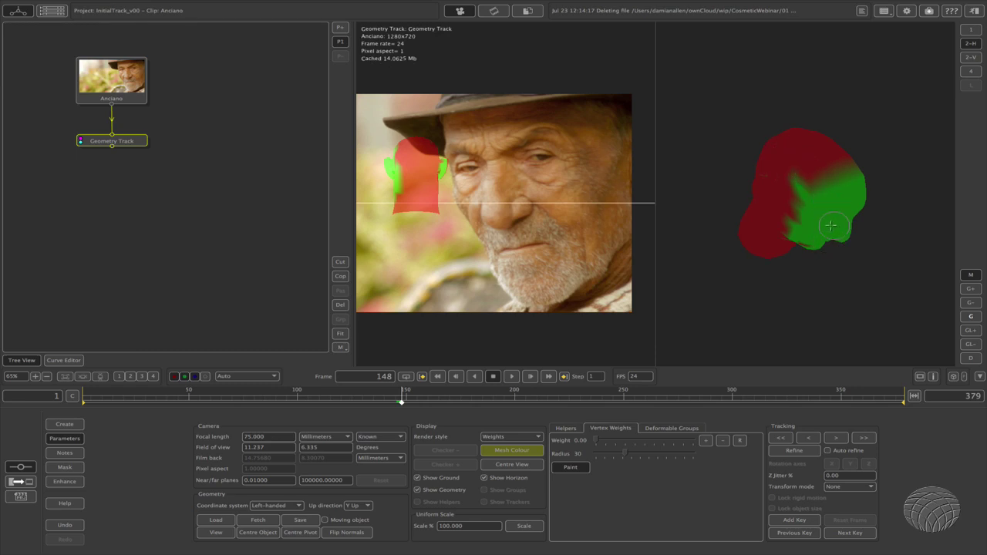
Set the vertex weight to 1.00 and repaint the patches along the jaw and side of the face
mouse_move(798, 164)
middle_mouse_down()
mouse_move(818, 197)
mouse_move(808, 224)
mouse_move(844, 225)
mouse_move(840, 238)
middle_mouse_up()
left_click_drag(598, 444, 716, 449)
mouse_move(787, 194)
left_mouse_down()
mouse_move(783, 180)
mouse_move(782, 202)
mouse_move(802, 223)
mouse_move(795, 207)
left_mouse_up()
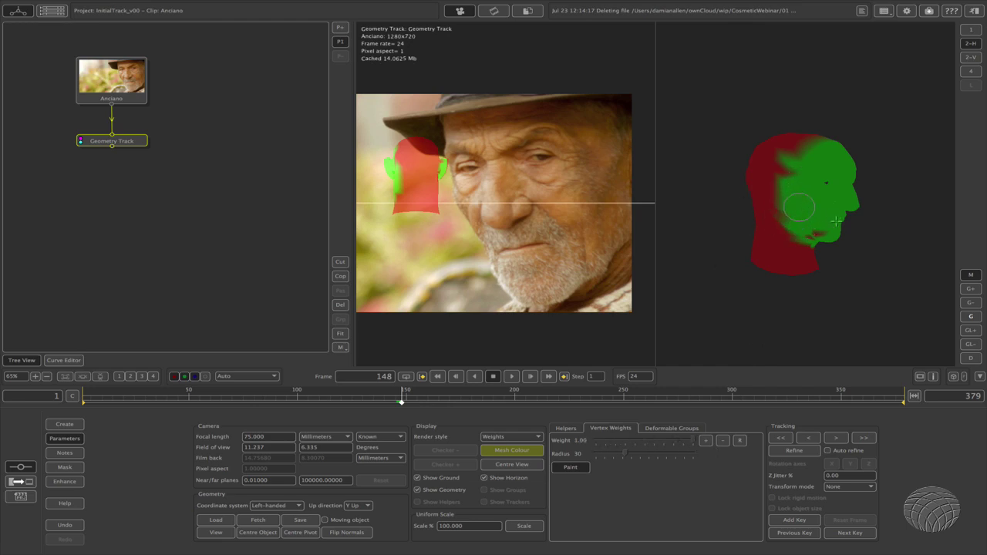
mouse_move(853, 242)
middle_mouse_down()
mouse_move(776, 221)
mouse_move(759, 179)
mouse_move(728, 194)
mouse_move(866, 220)
middle_mouse_up()
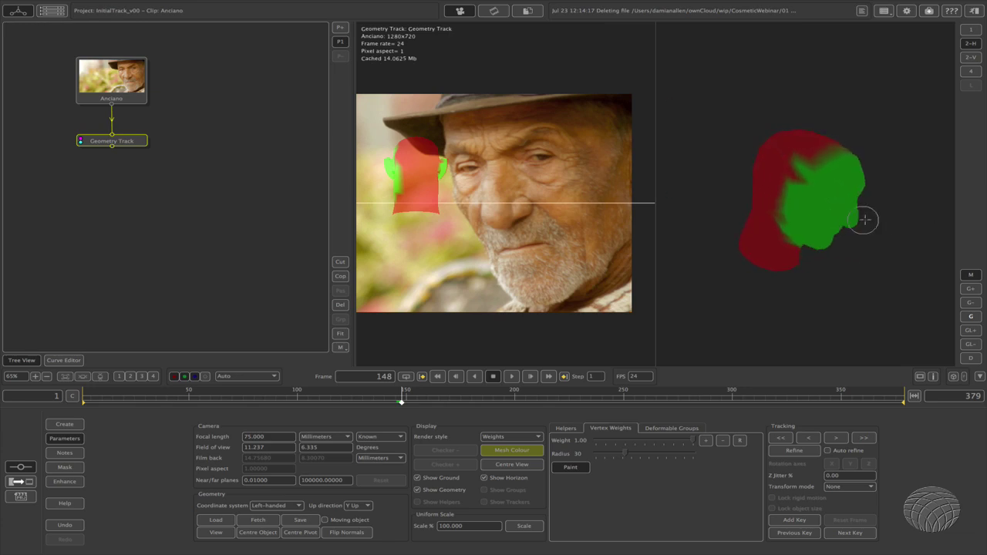
mouse_move(866, 219)
left_mouse_down()
mouse_move(819, 185)
mouse_move(813, 192)
left_mouse_up()
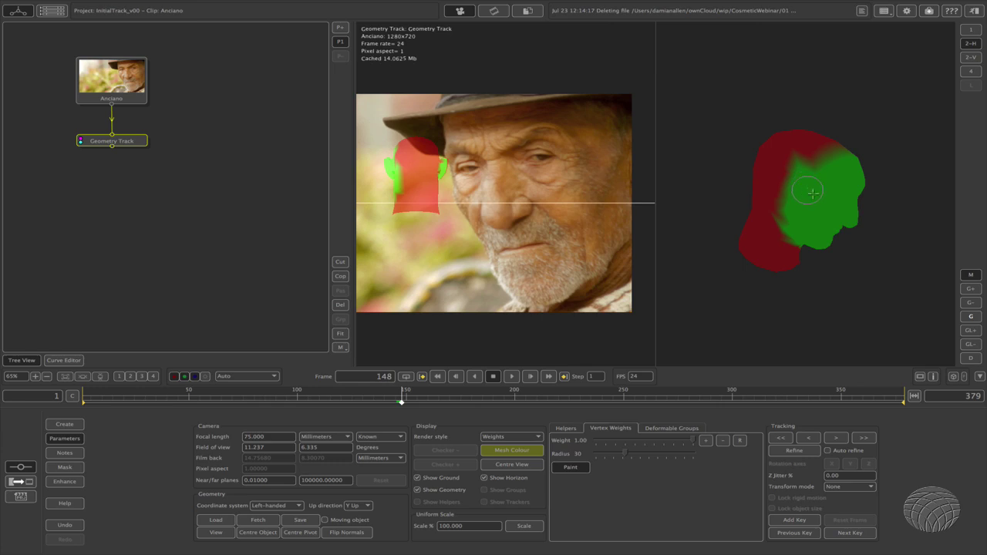
Set the vertex weight to 0.40 and paint it around both eyes of the head model
mouse_move(813, 192)
middle_mouse_down()
mouse_move(766, 208)
mouse_move(802, 195)
mouse_move(862, 225)
mouse_move(868, 207)
mouse_move(851, 214)
mouse_move(806, 186)
middle_mouse_up()
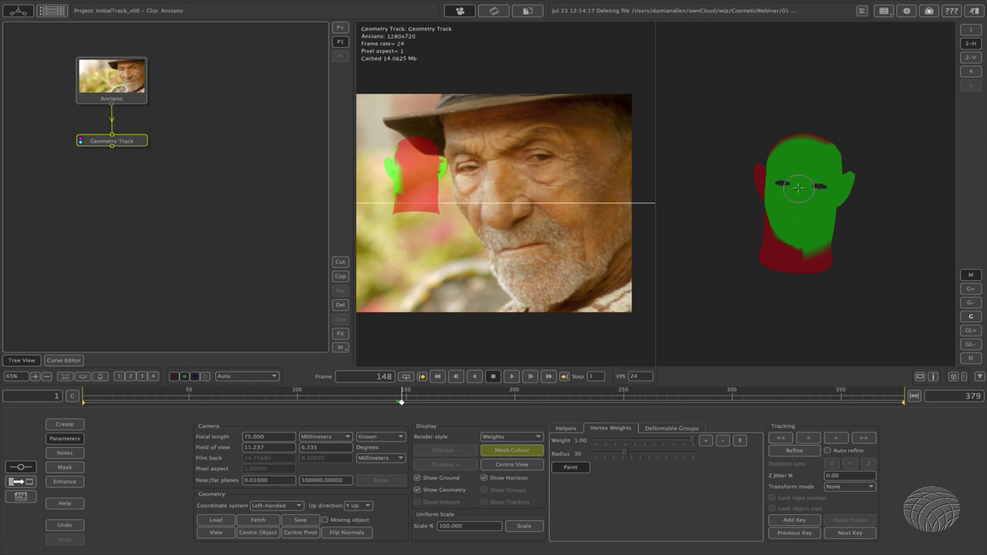
scroll(810, 189, "up", 5)
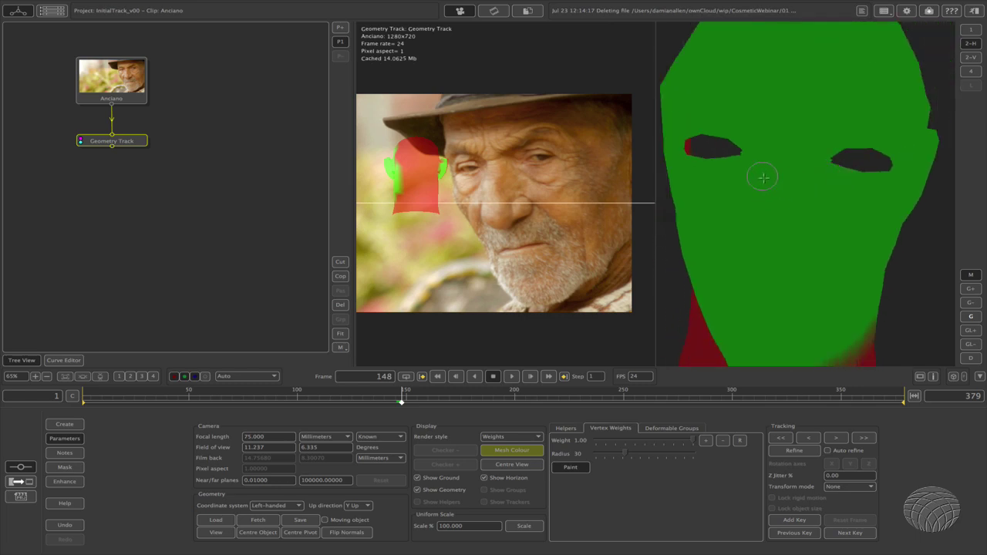
middle_click_drag(758, 172, 778, 184)
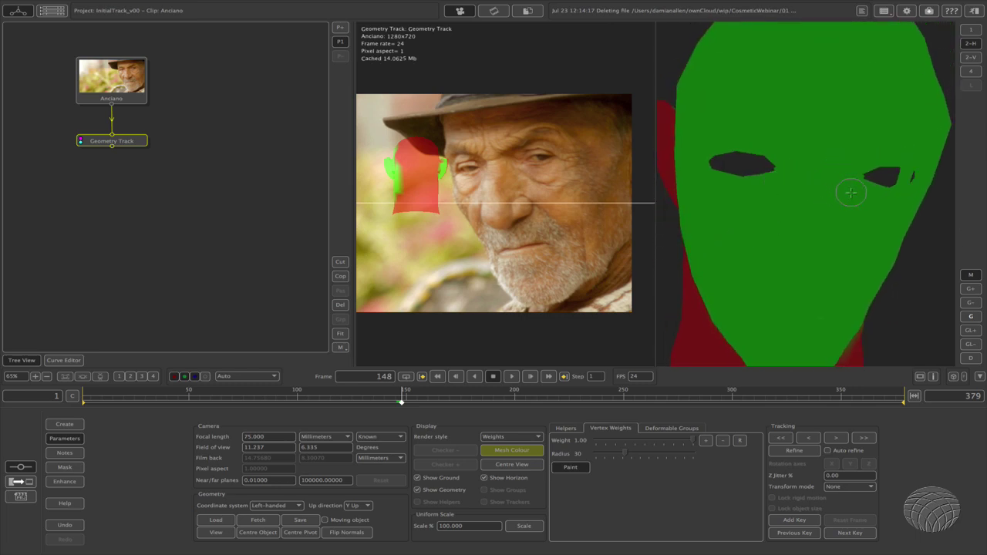
middle_click_drag(848, 192, 832, 182)
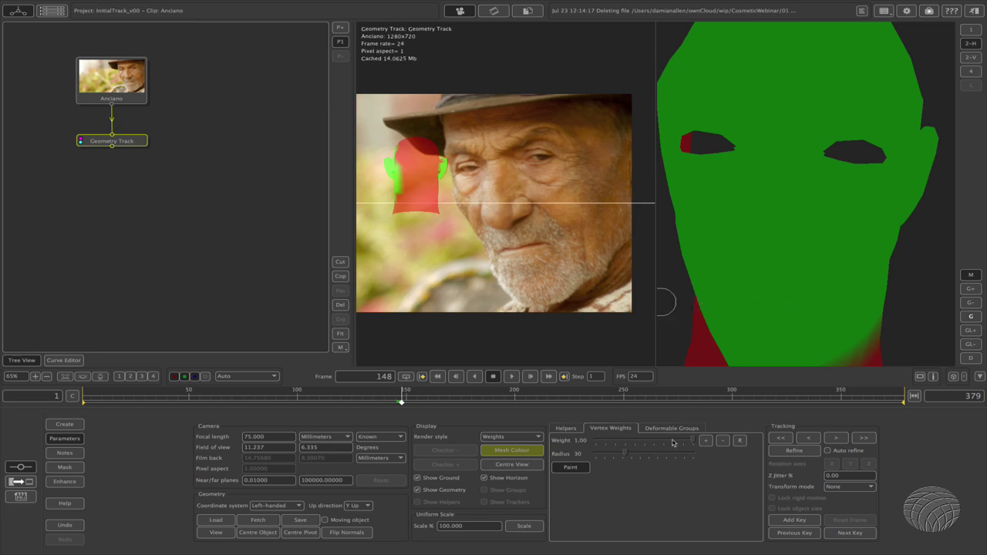
left_click_drag(689, 443, 634, 446)
mouse_move(690, 155)
left_mouse_down()
mouse_move(682, 150)
mouse_move(715, 137)
mouse_move(727, 148)
mouse_move(700, 153)
mouse_move(729, 145)
mouse_move(706, 142)
mouse_move(698, 148)
mouse_move(721, 159)
mouse_move(696, 157)
mouse_move(705, 150)
left_mouse_up()
mouse_move(806, 148)
left_mouse_down()
mouse_move(855, 162)
mouse_move(883, 154)
mouse_move(876, 168)
mouse_move(852, 164)
mouse_move(846, 146)
mouse_move(871, 153)
mouse_move(833, 151)
mouse_move(869, 162)
left_mouse_up()
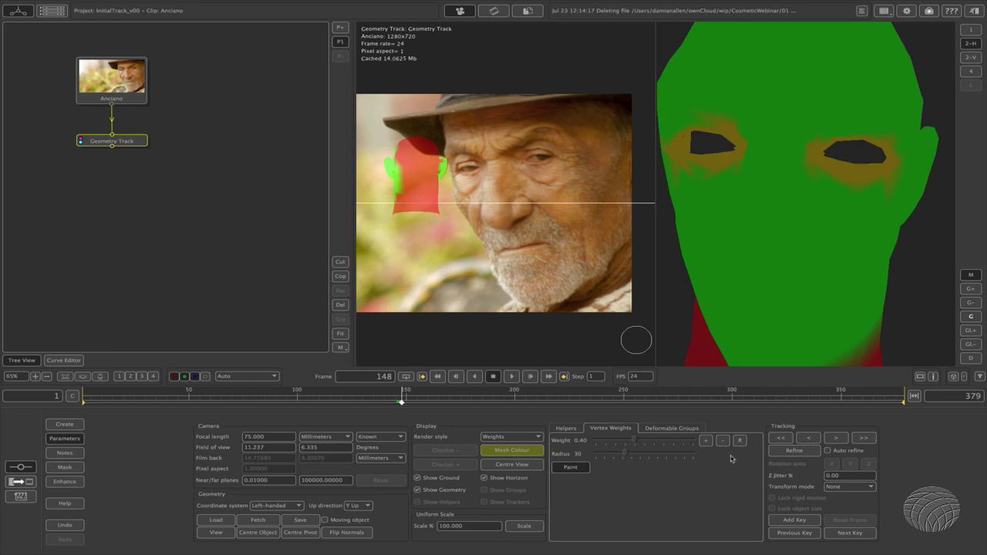
Return to a single camera view showing the front of the head model and set the tracking transform mode to Pin
left_click(971, 32)
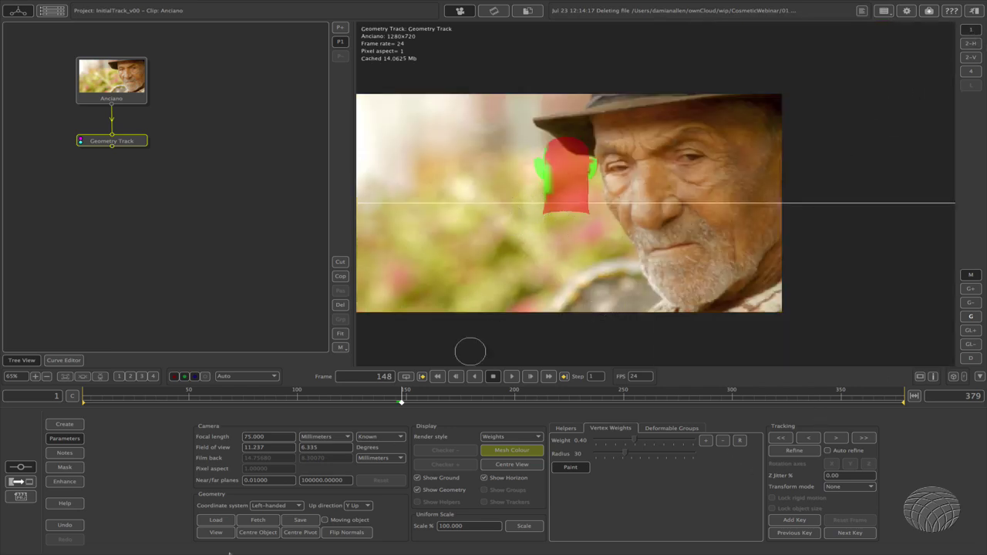
left_click(216, 532)
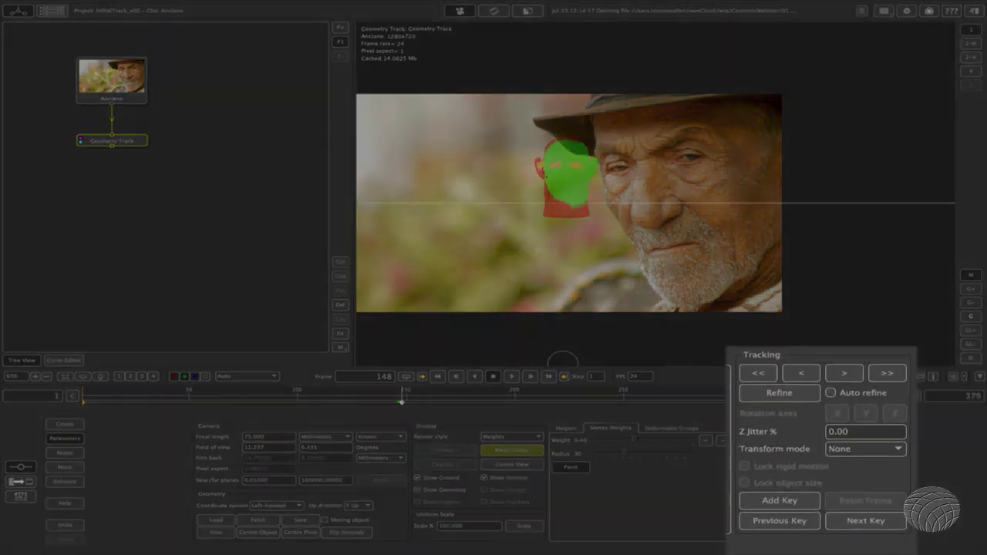
left_click(849, 487)
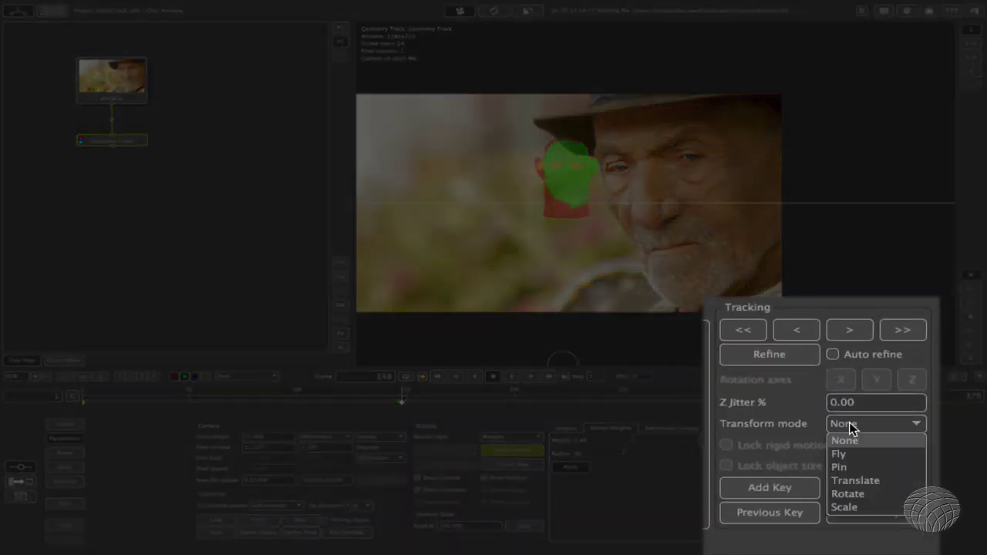
left_click(857, 468)
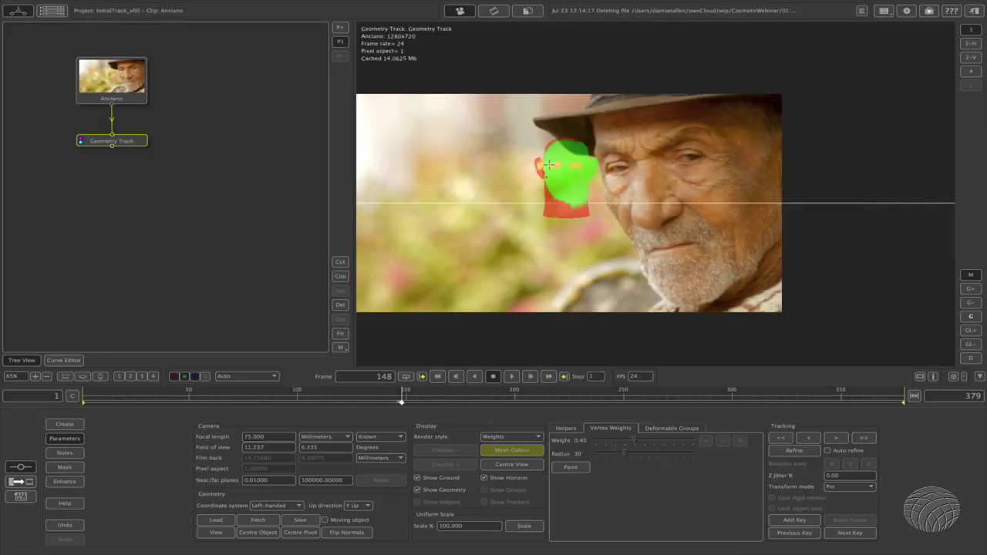
Pin the head model's eye corner to the man's eye and display the model in Transparent render style with a blue mesh colour
left_click_drag(547, 164, 607, 168)
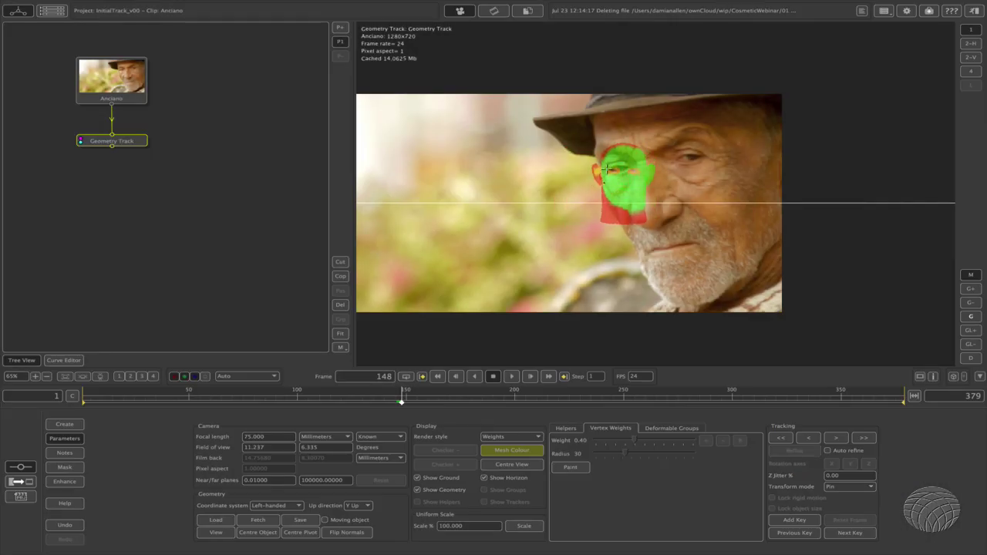
left_click(520, 437)
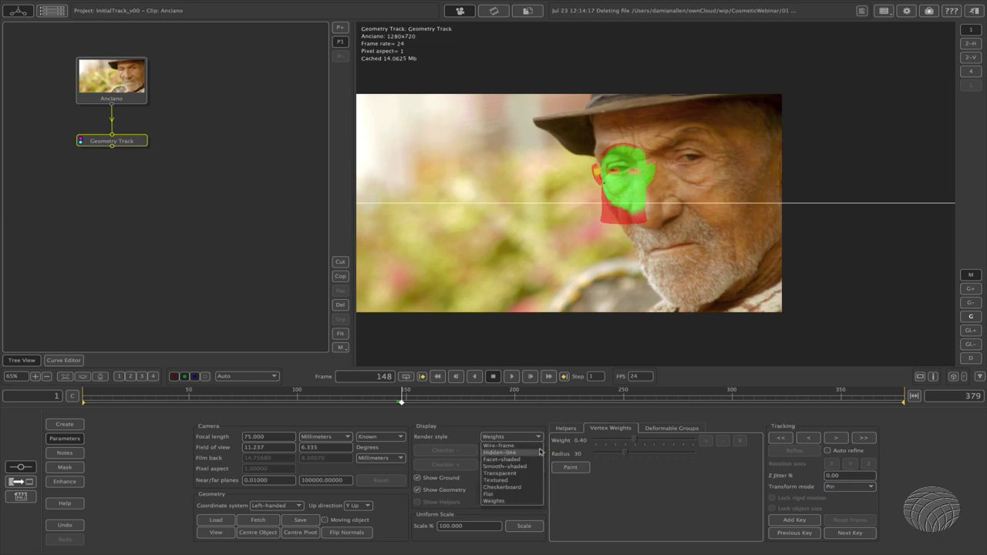
left_click(526, 468)
left_click(519, 450)
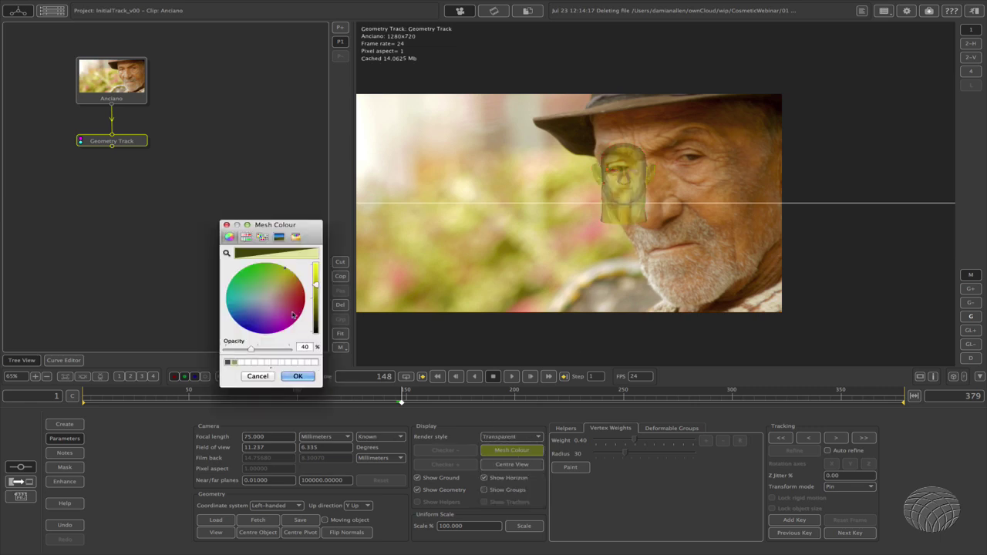
left_click(297, 376)
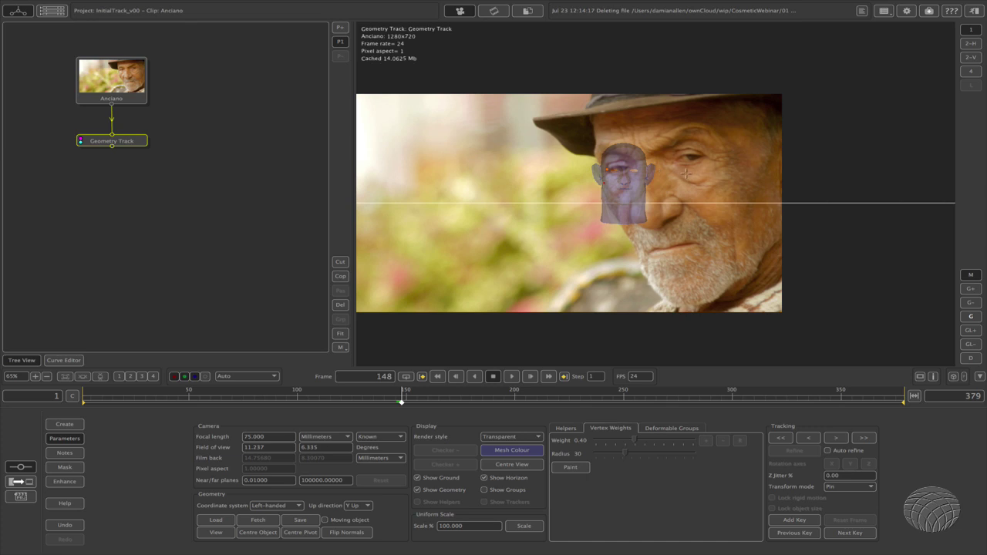
Scale and rotate the head model by pinning its eye corners, nostril and chin to the matching points on the man's face
left_click_drag(638, 170, 643, 213)
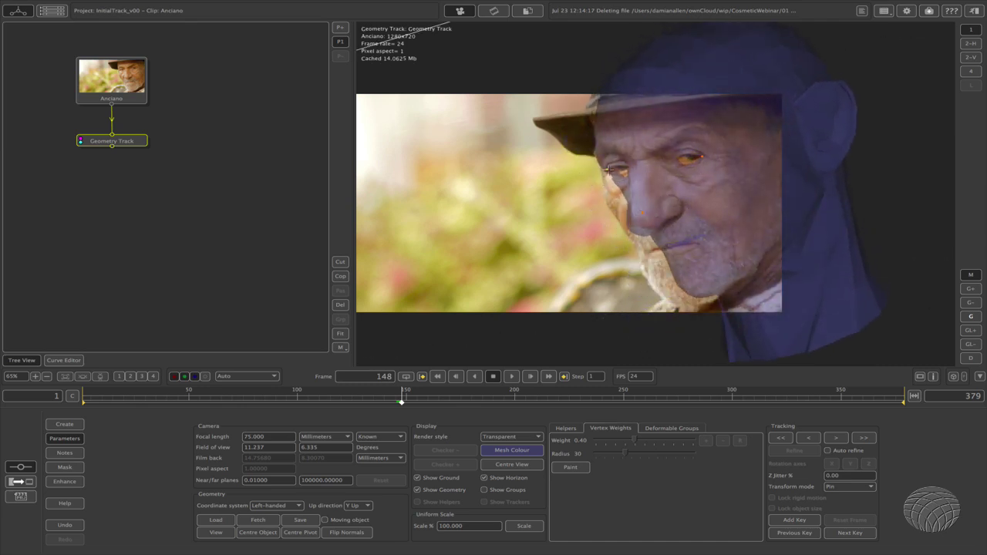
left_click_drag(607, 168, 538, 177)
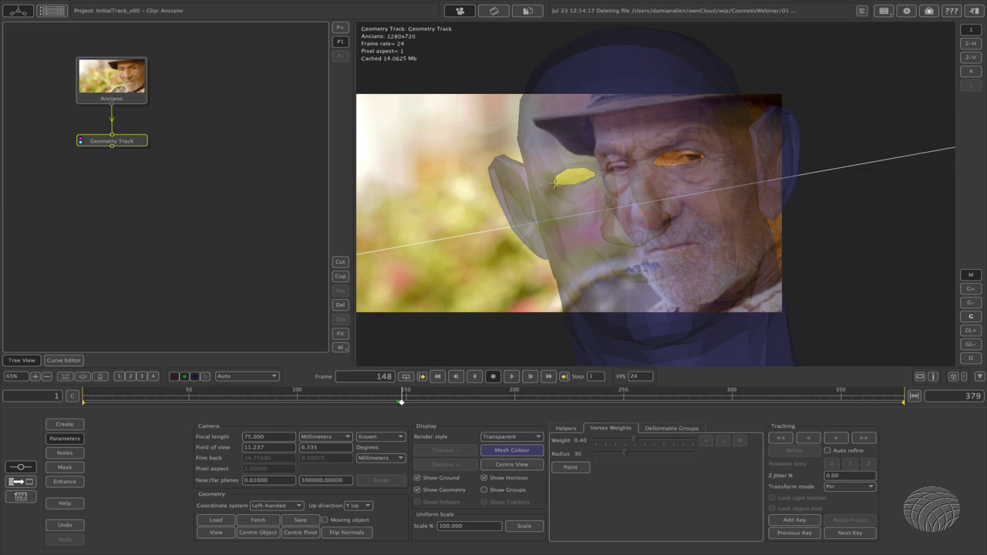
left_click_drag(553, 184, 604, 176)
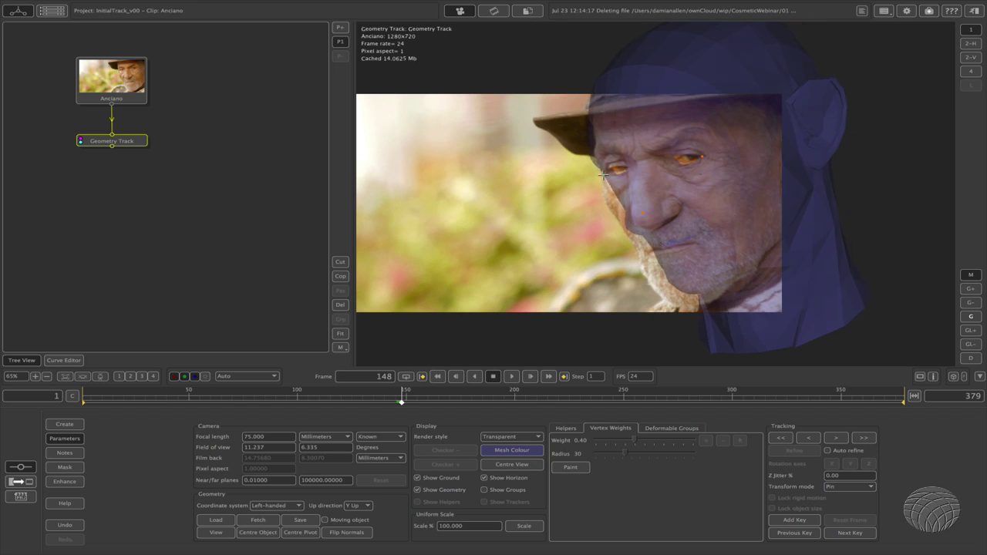
left_click_drag(702, 157, 703, 155)
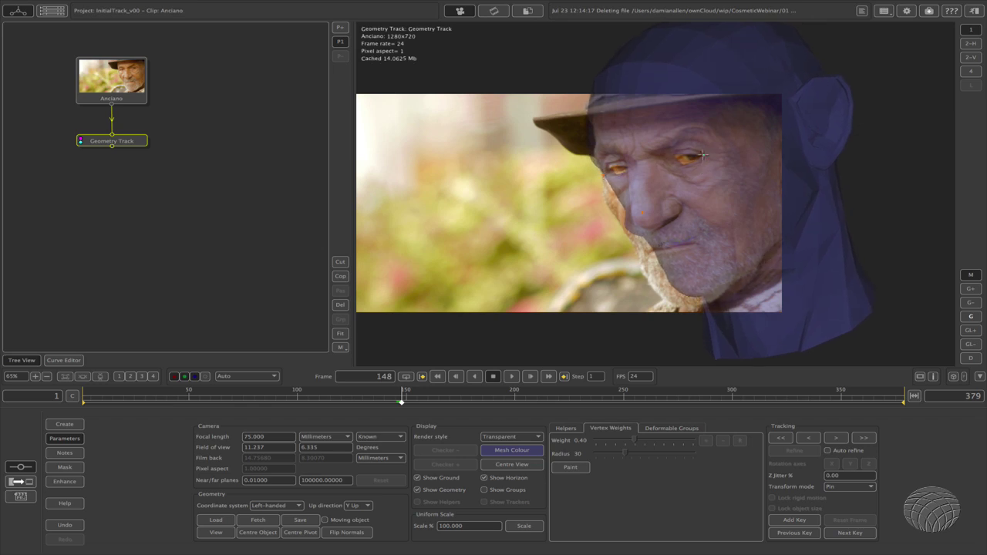
mouse_move(644, 210)
left_mouse_down()
mouse_move(649, 181)
mouse_move(645, 222)
left_mouse_up()
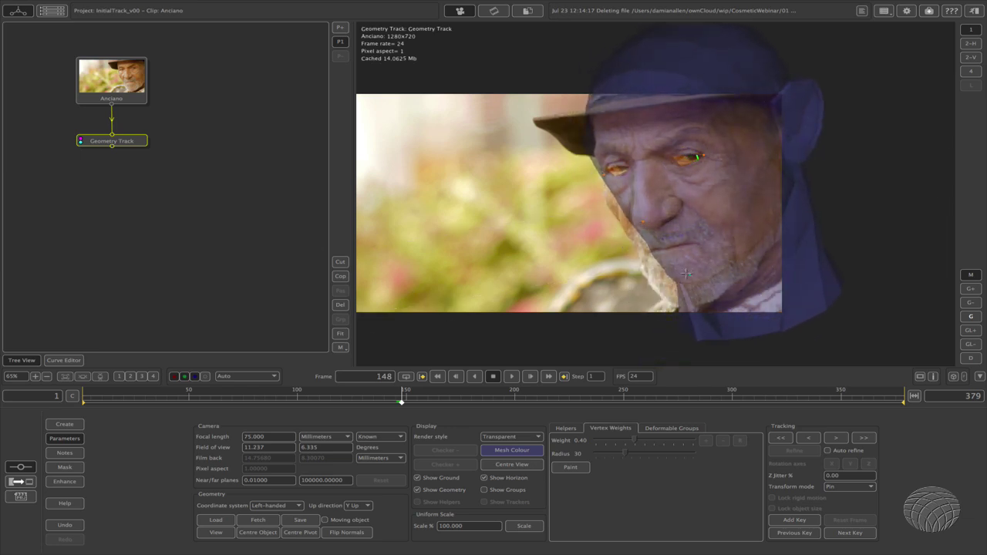
left_click_drag(681, 277, 674, 300)
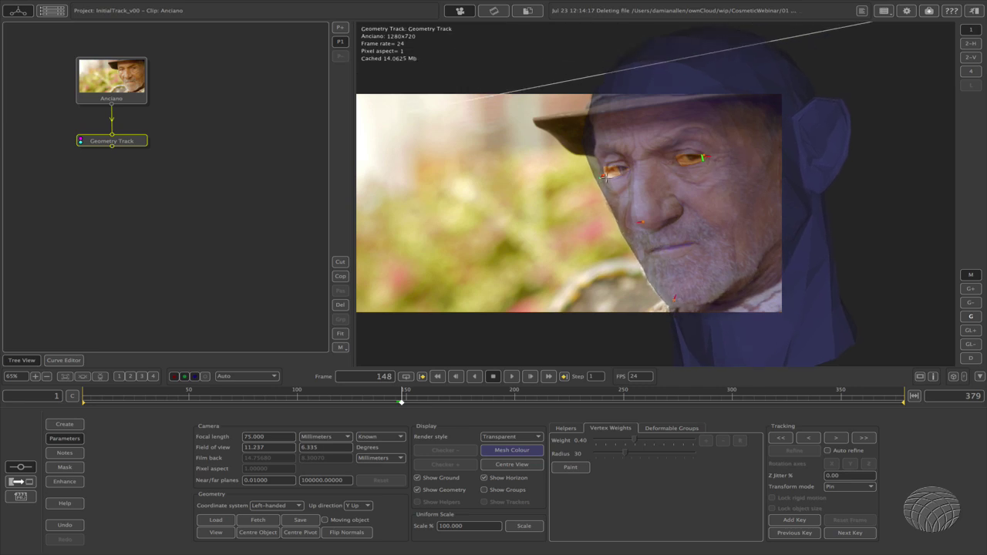
Nudge the pinned eye corners, chin and nostril to fit the head model more closely to the man's face
left_click_drag(606, 177, 604, 172)
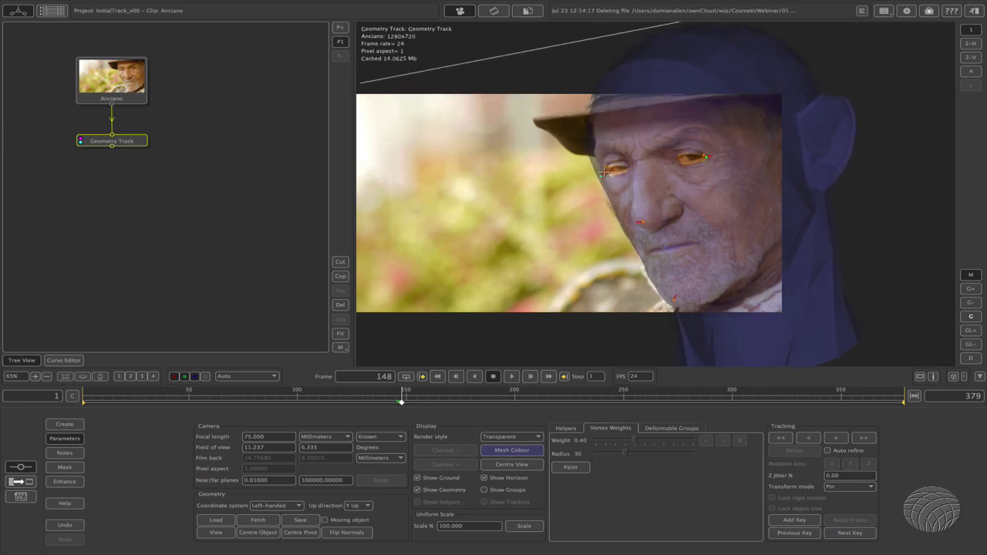
left_click_drag(707, 157, 675, 182)
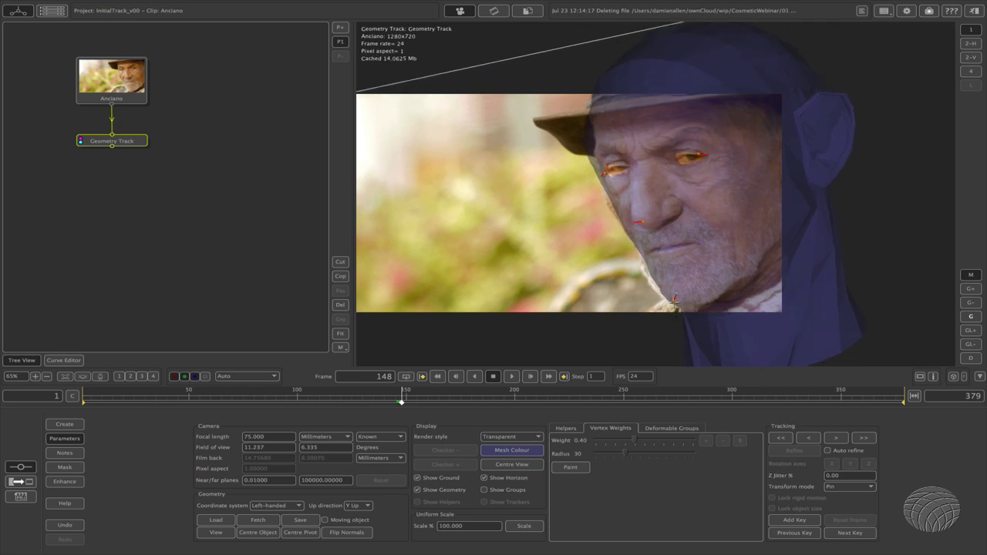
left_click_drag(673, 299, 670, 301)
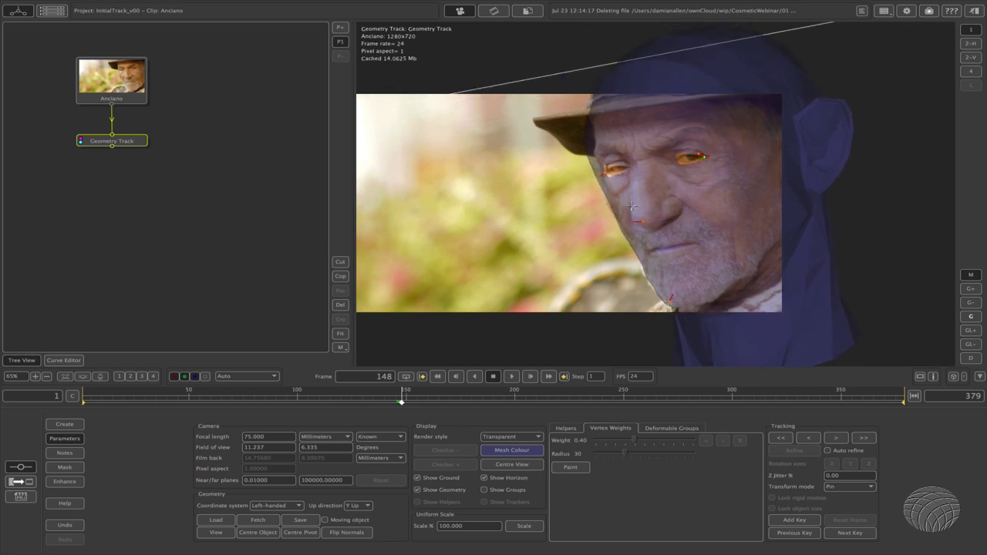
left_click_drag(638, 222, 648, 218)
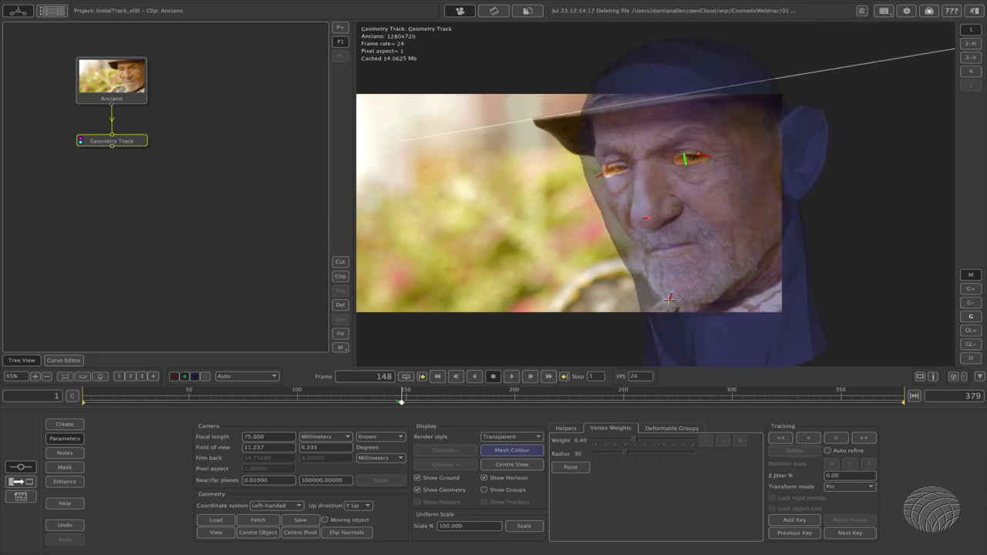
left_click_drag(670, 298, 676, 298)
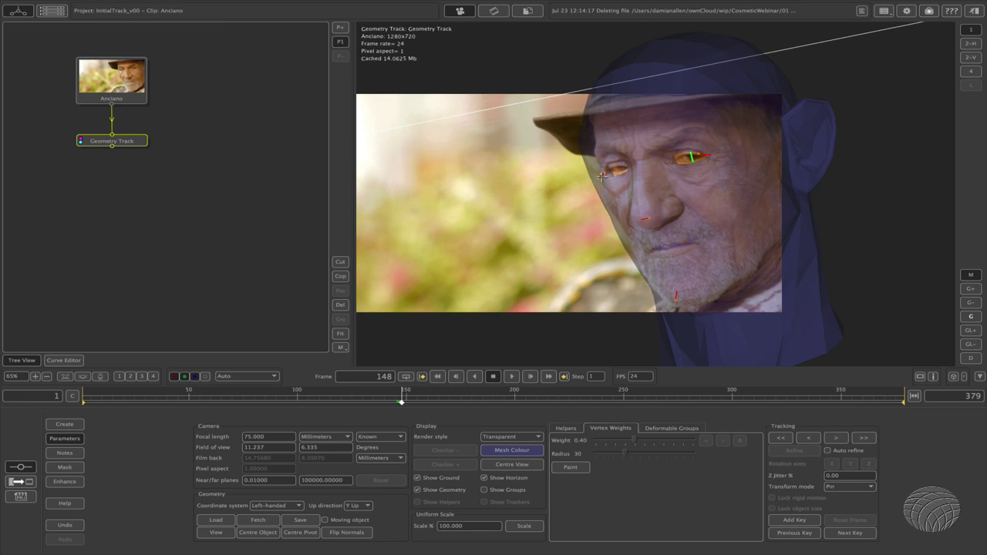
left_click_drag(601, 176, 607, 173)
left_click_drag(702, 157, 688, 158)
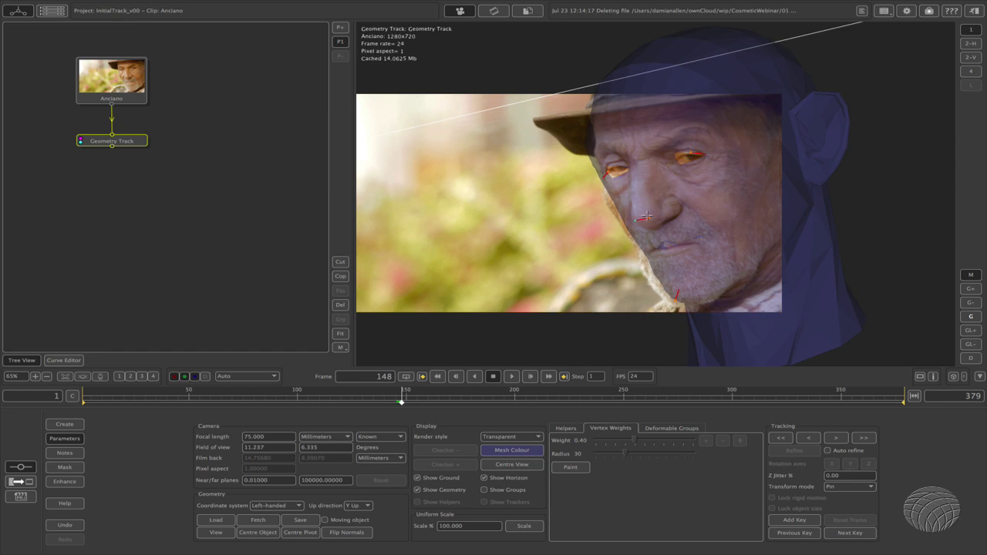
Readjust the nostril and chin pins along with both eye points so the model's lower face lines up with the man's
left_click_drag(647, 216, 650, 215)
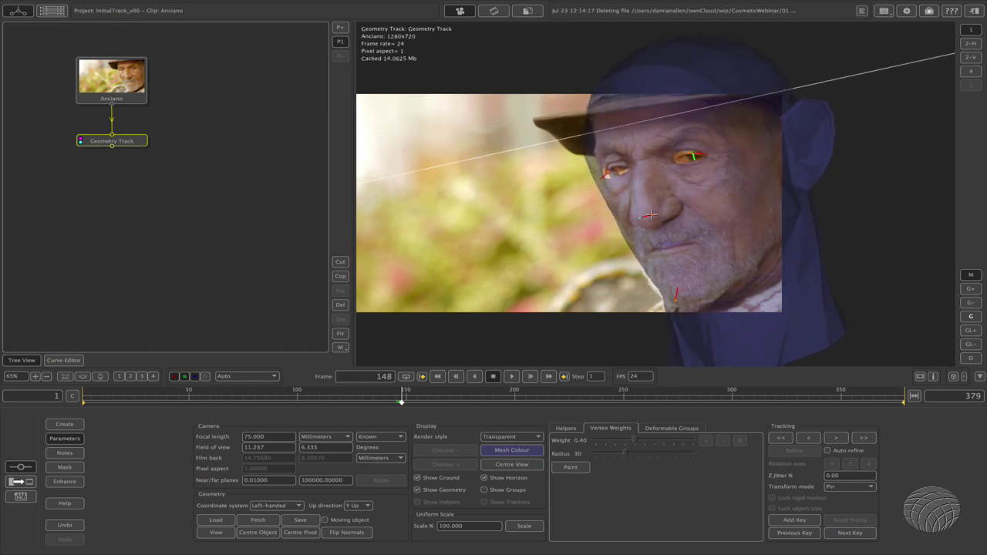
left_click_drag(675, 304, 675, 305)
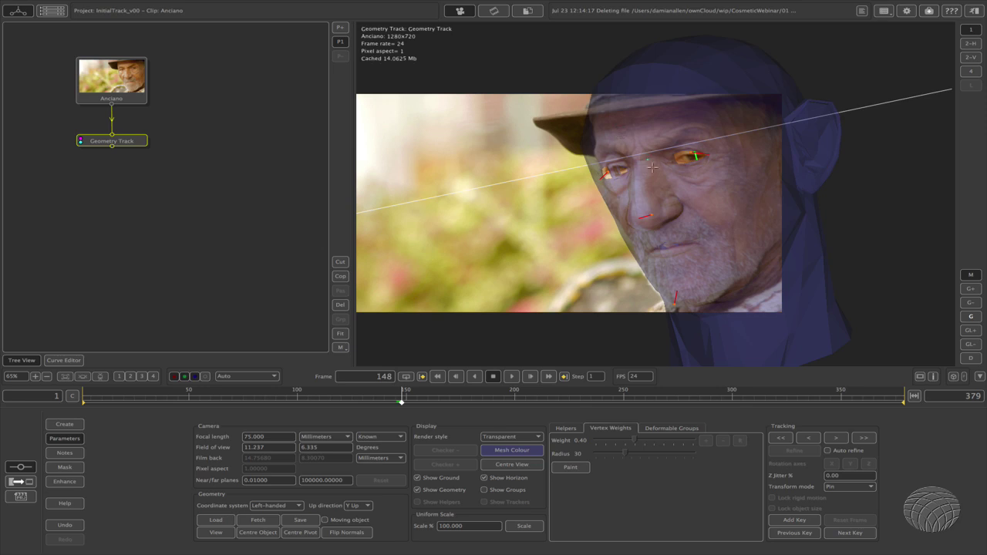
left_click_drag(707, 155, 692, 151)
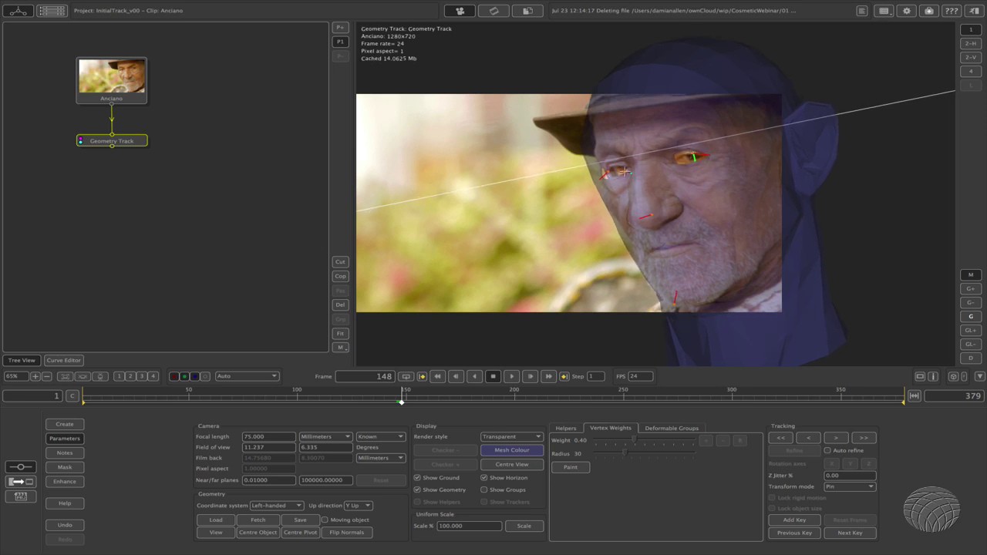
left_click_drag(611, 170, 611, 170)
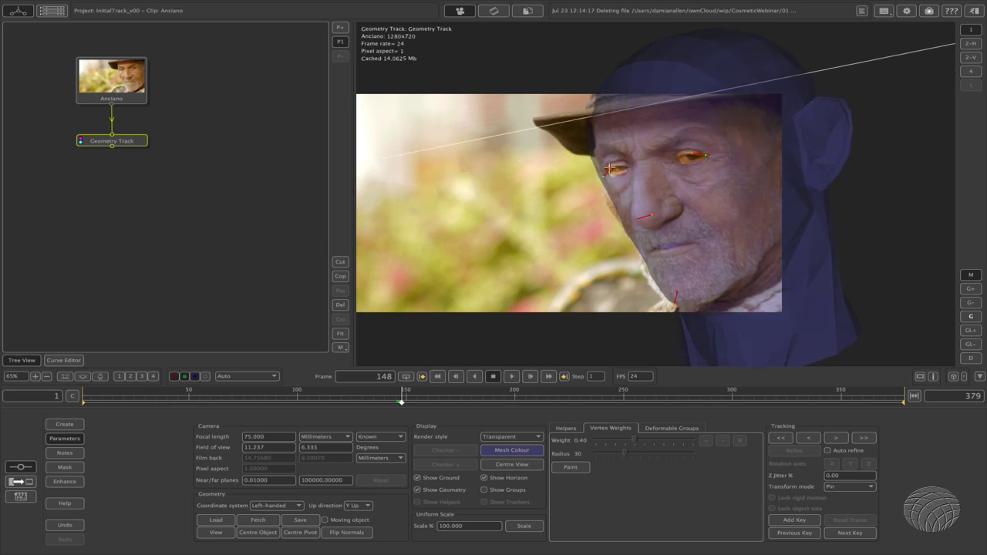
left_click_drag(650, 217, 653, 215)
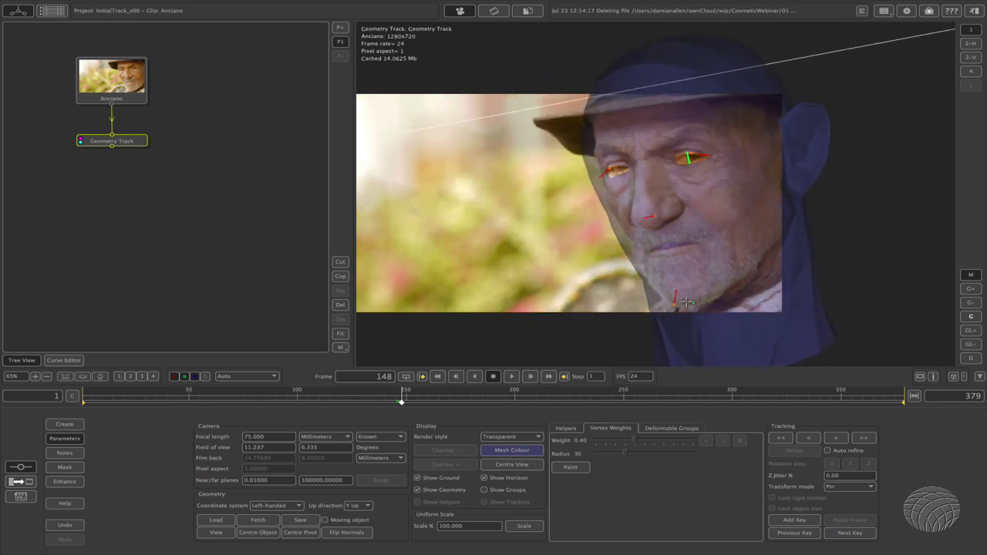
left_click_drag(676, 303, 676, 303)
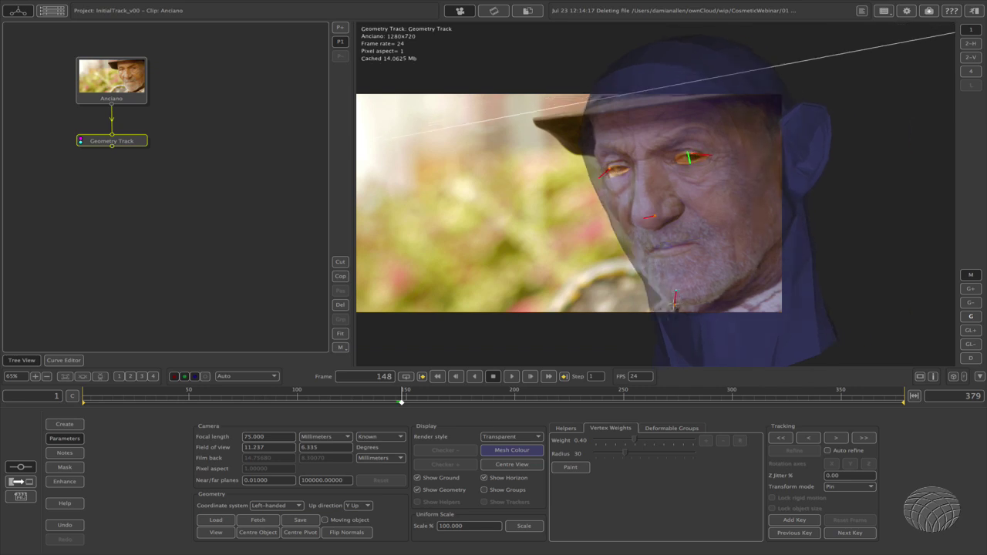
Fine-tune the model's inner eye points and nostril against the man's eyes and nose
left_click_drag(610, 169, 609, 167)
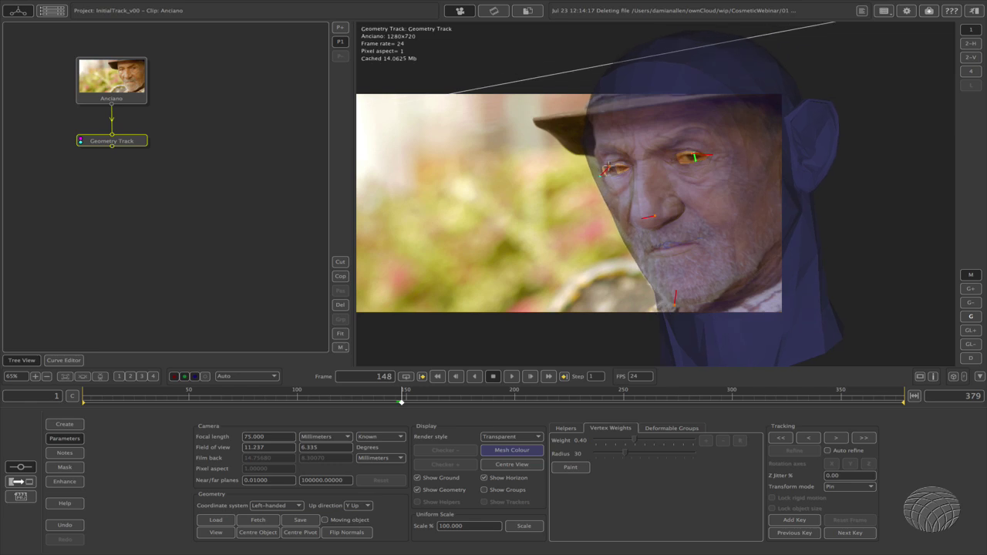
left_click_drag(694, 155, 692, 155)
left_click_drag(615, 166, 609, 170)
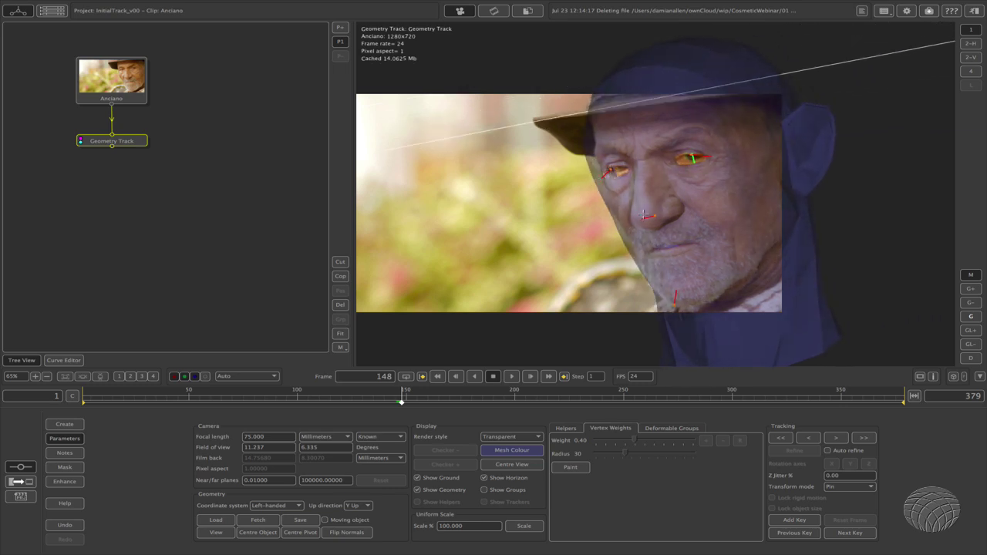
left_click_drag(650, 218, 655, 216)
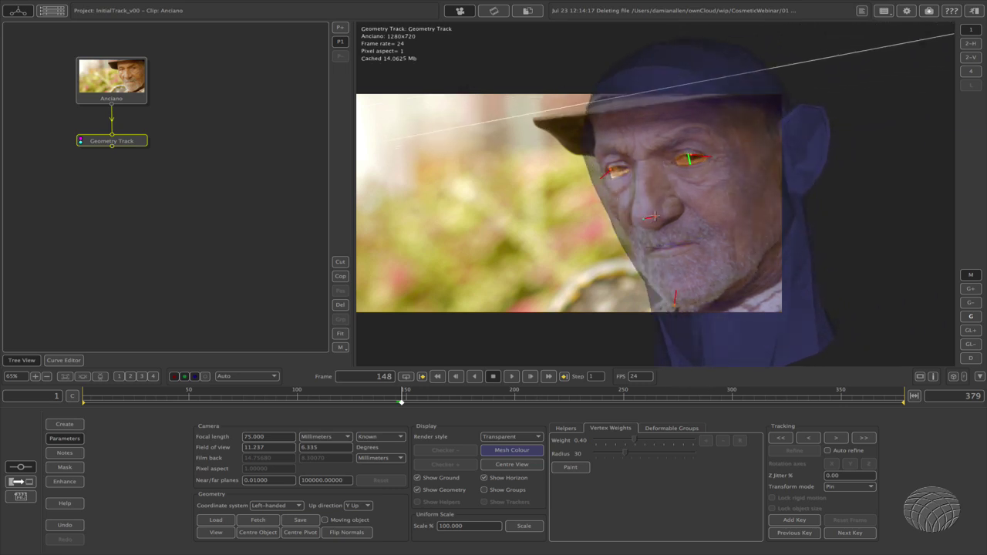
left_click_drag(691, 157, 688, 152)
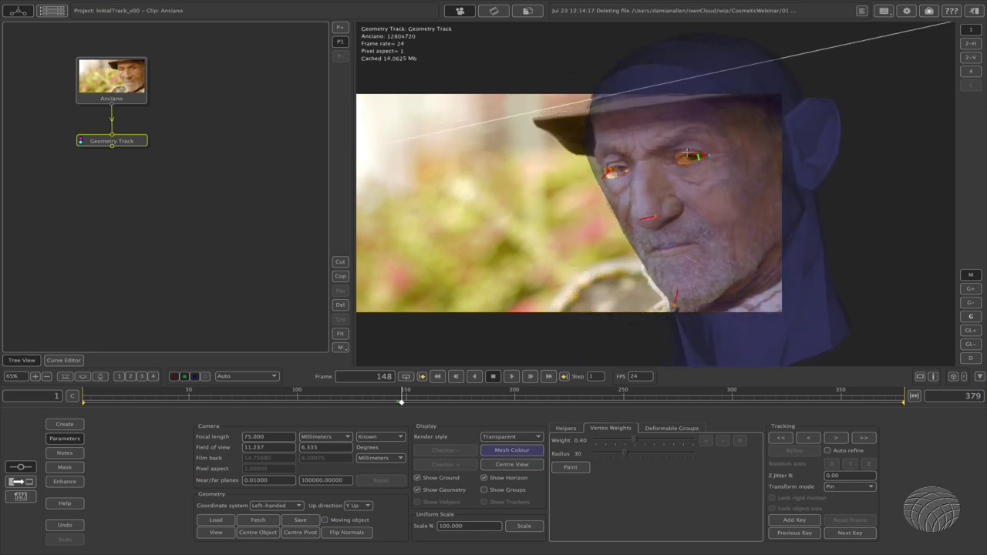
left_click_drag(613, 172, 609, 167)
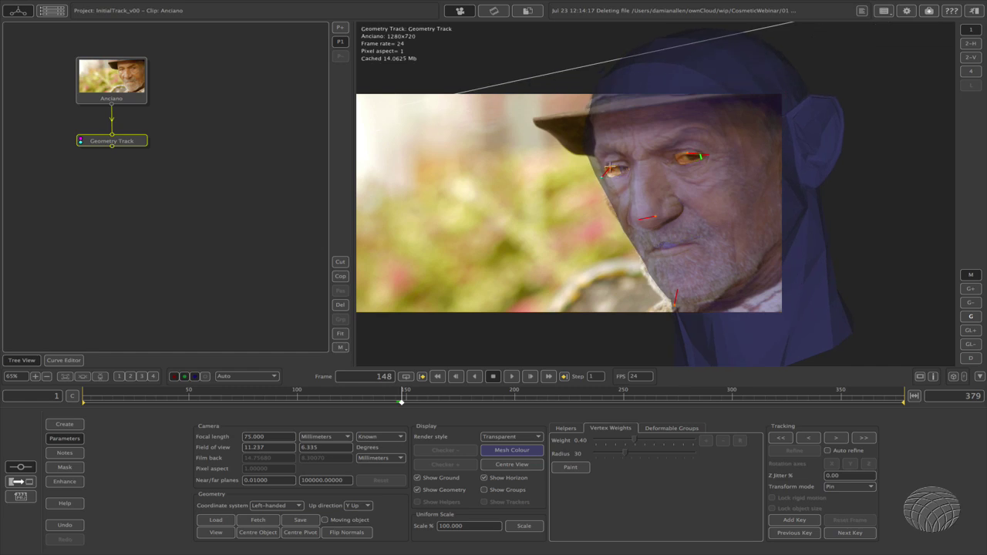
left_click_drag(655, 218, 651, 214)
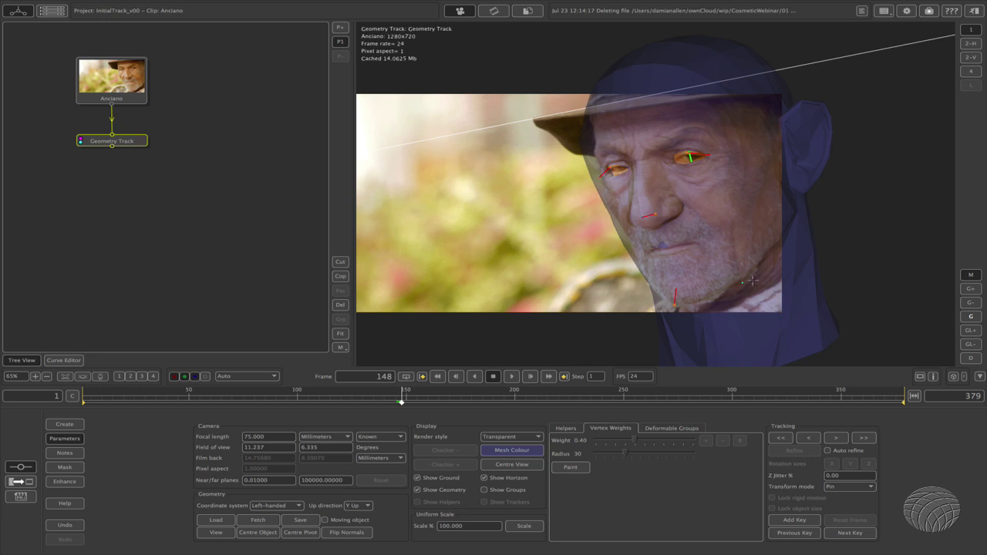
Track the head backwards from frame 148, stop at about frame 136, and return to frame 148
left_click(782, 439)
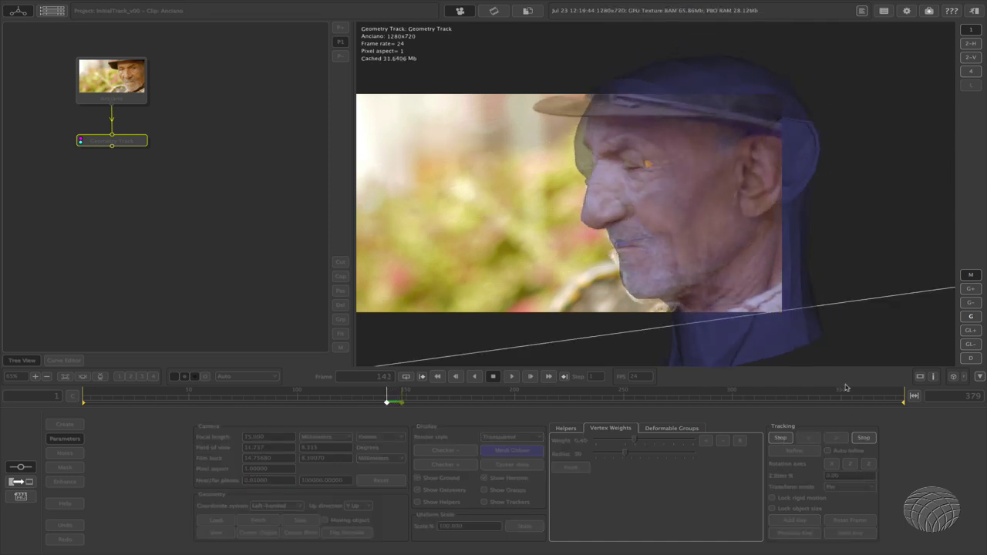
left_click(780, 438)
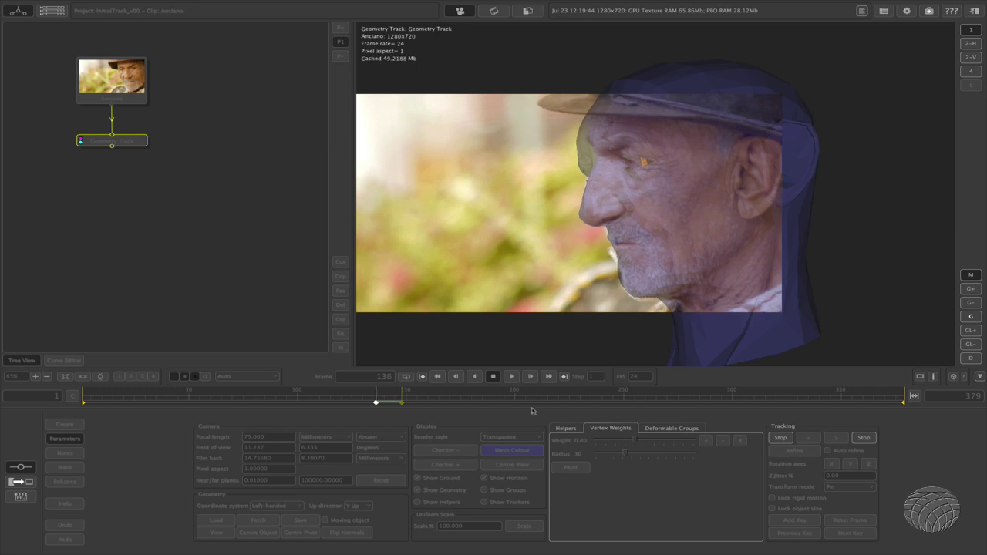
left_click_drag(379, 404, 401, 408)
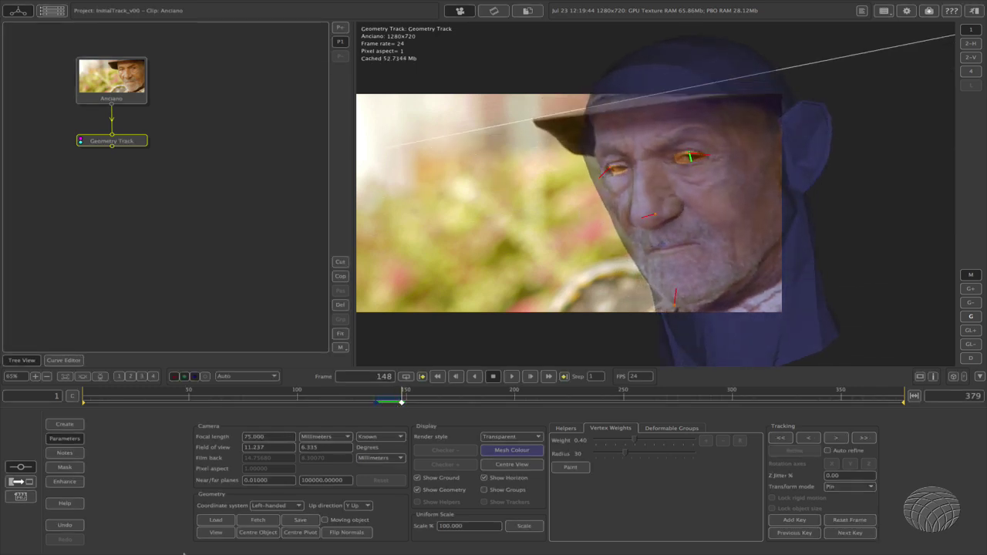
Reset the head model's pose at frame 148 and re-pin its eye corners, nostril and chin onto the man's face
left_click(216, 532)
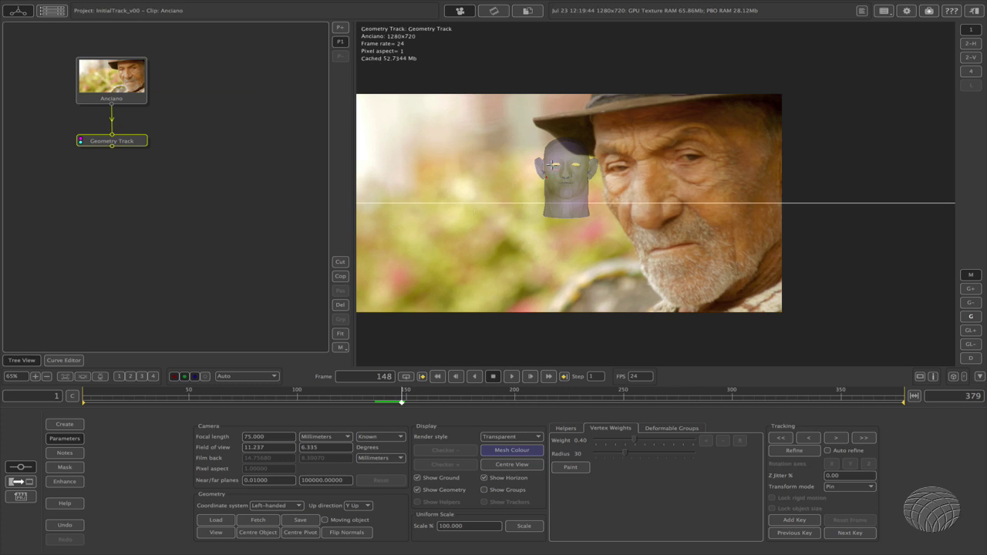
left_click_drag(552, 164, 640, 217)
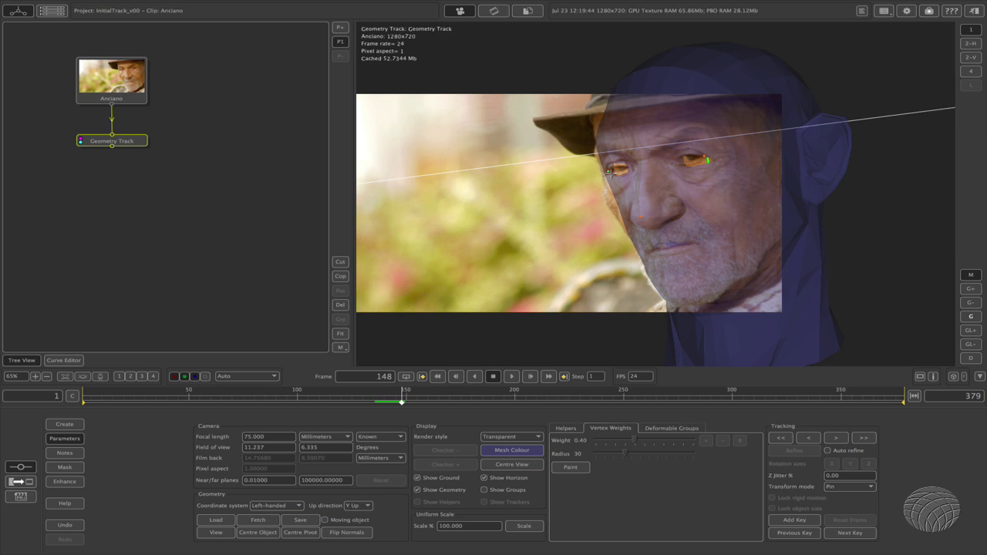
left_click_drag(608, 171, 604, 174)
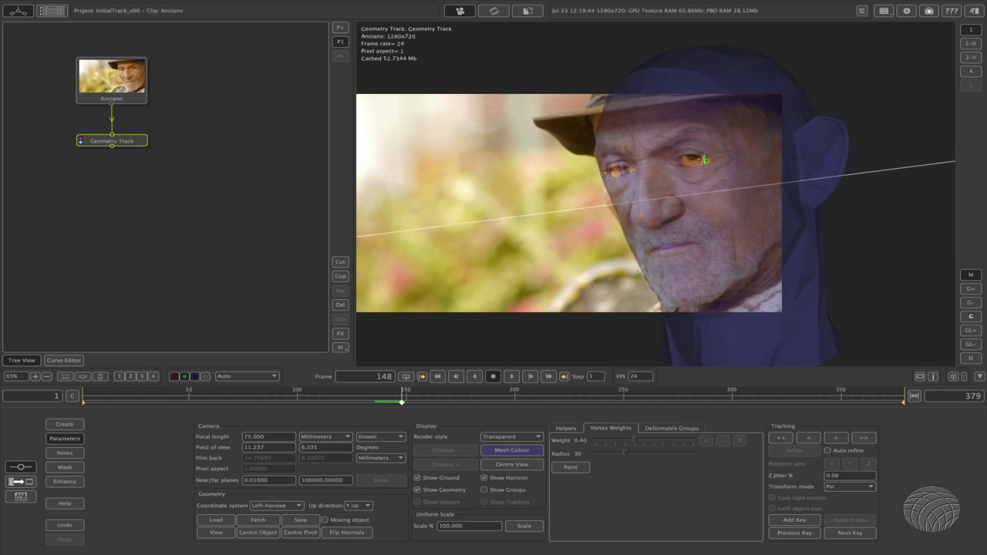
left_click_drag(704, 159, 702, 157)
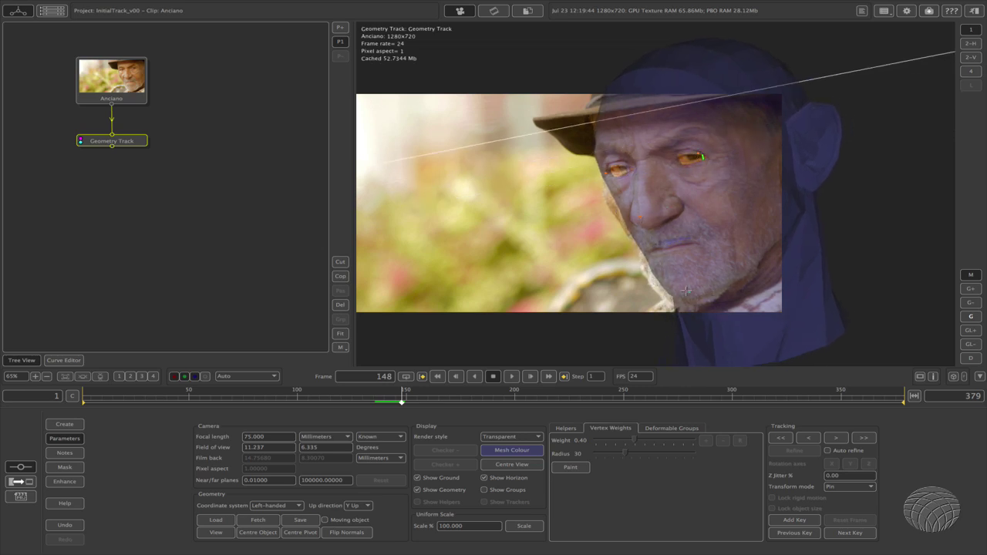
left_click_drag(686, 286, 675, 287)
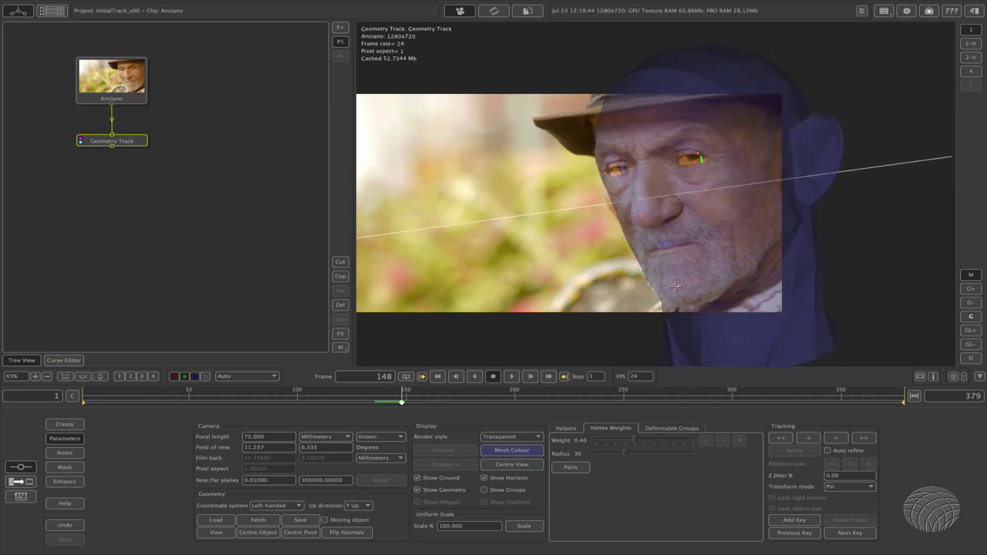
left_click_drag(695, 152, 691, 151)
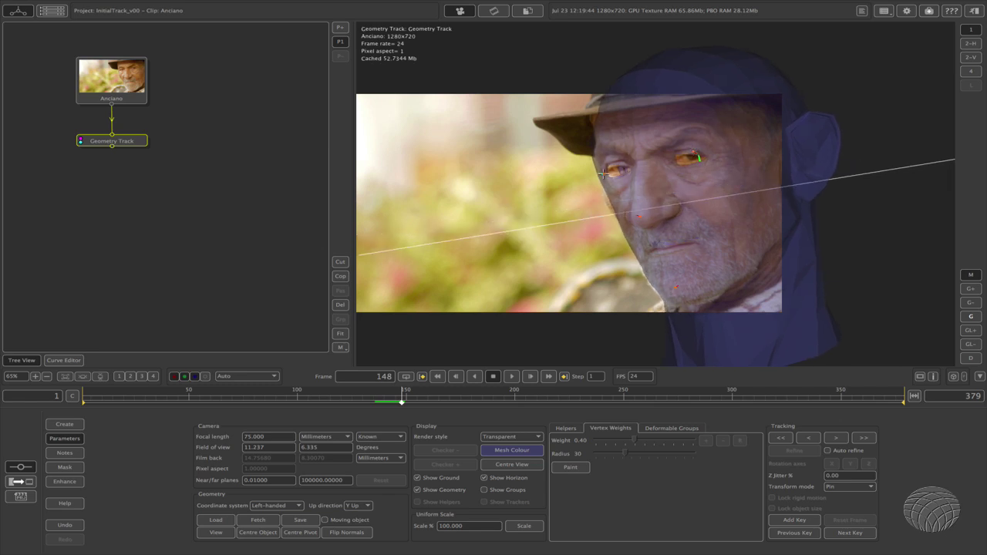
Track the head backwards from frame 148 to the clip start, and forwards from frame 148 to about frame 263
left_click(780, 438)
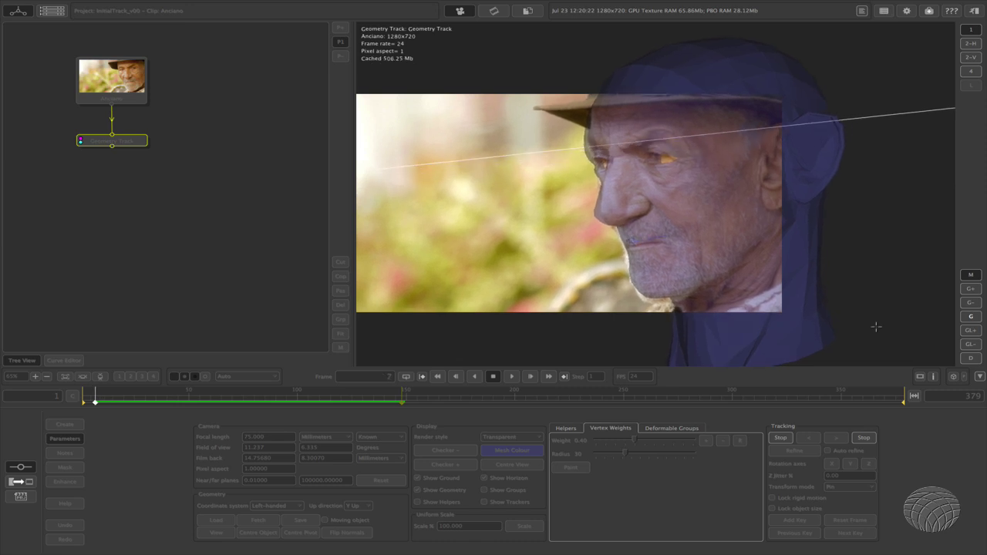
left_click(402, 403)
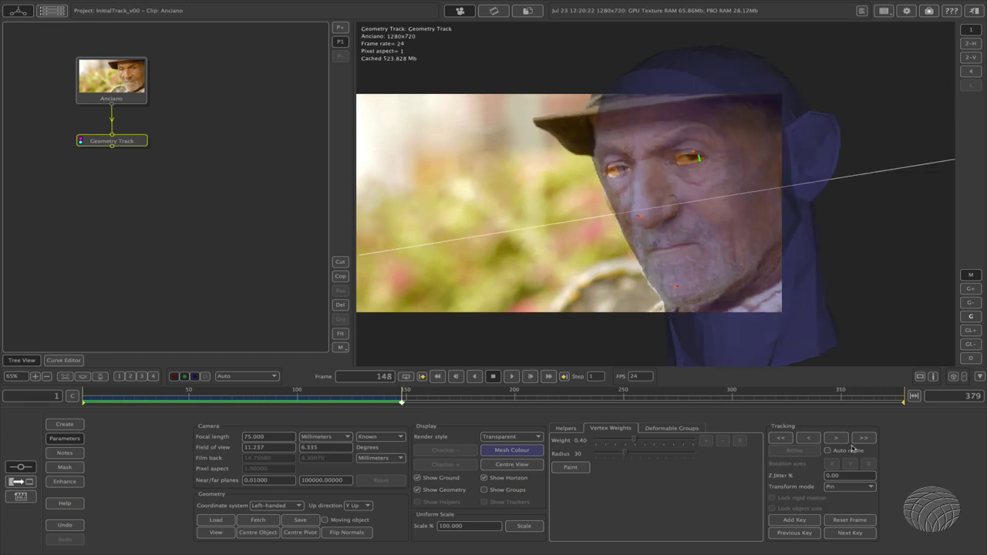
left_click(863, 438)
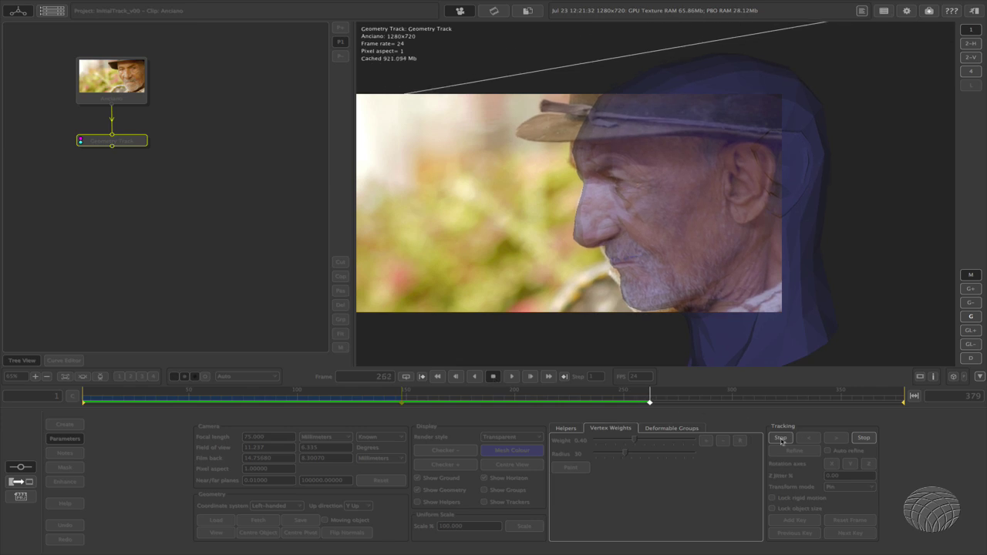
left_click(781, 439)
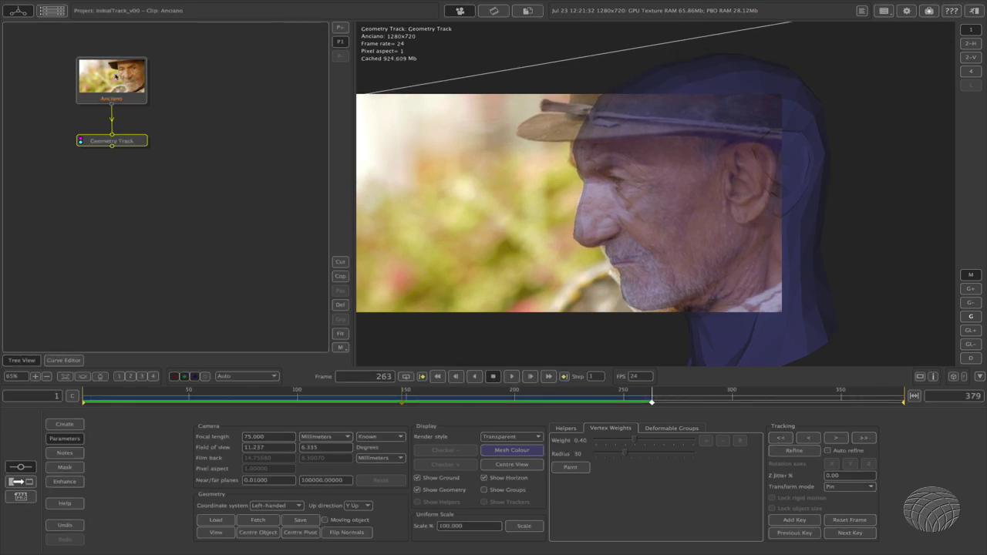
Add an Export node below Geometry Track and review the scene export formats, keeping Autodesk FBX 2010
mouse_move(83, 3)
left_click(67, 425)
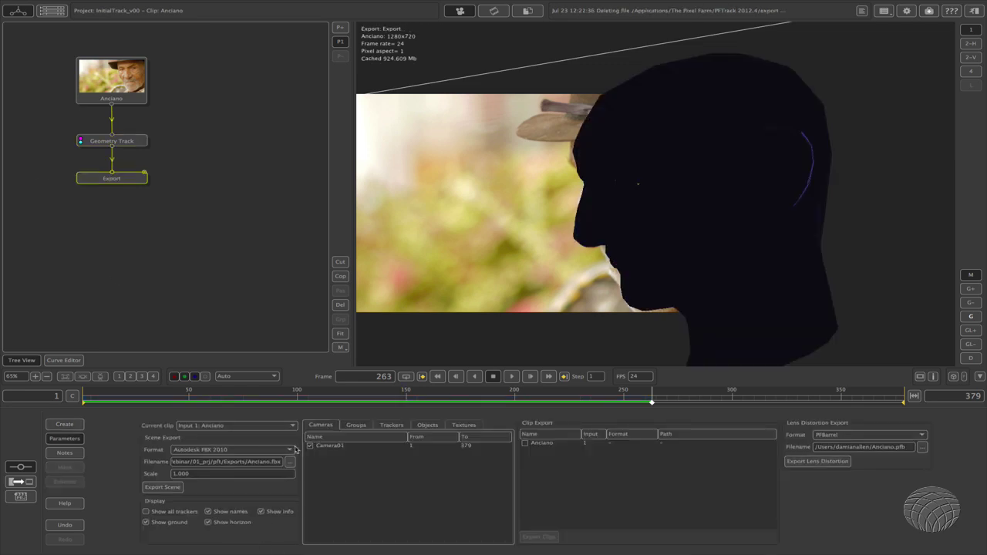
left_click(293, 450)
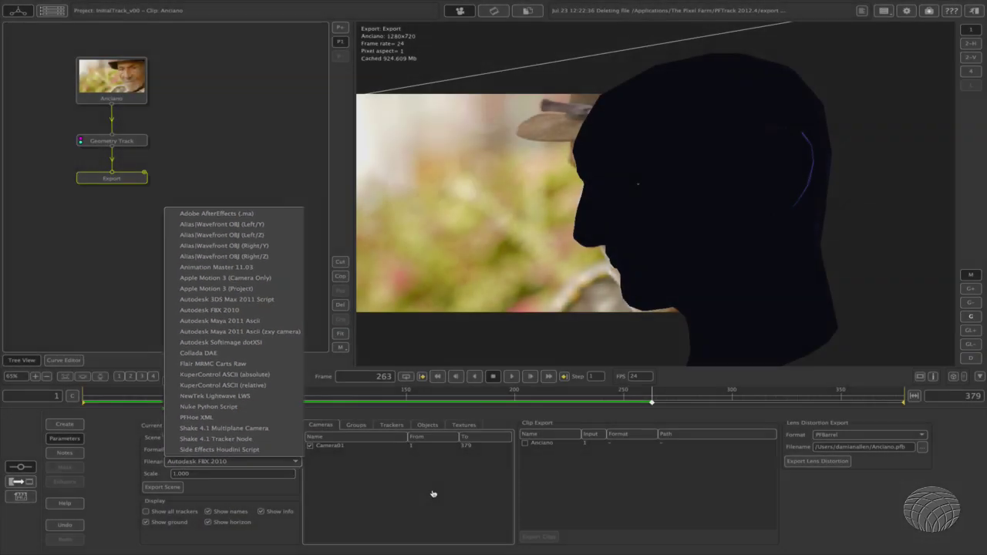
left_click(431, 492)
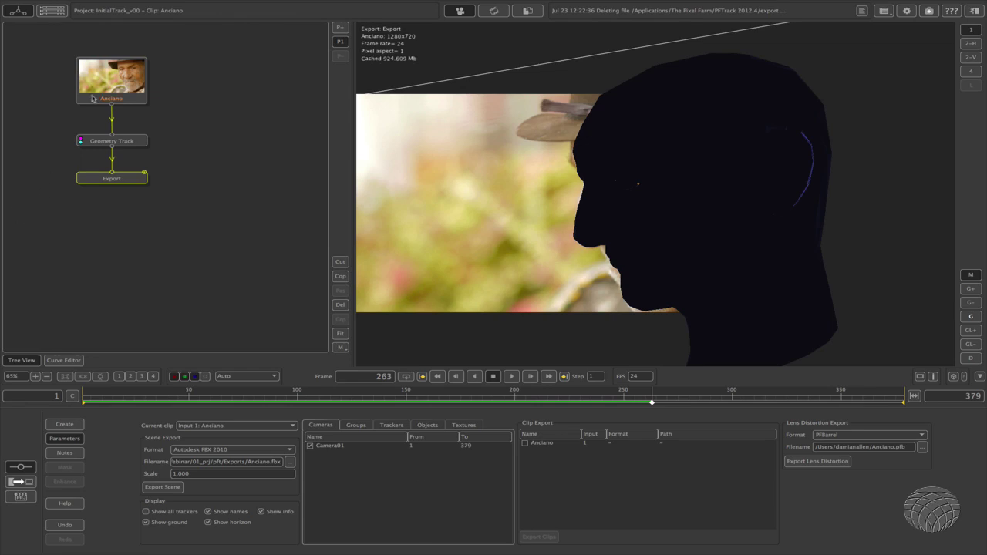
Switch to Nuke and clear the open FrontFaceSetup_v00.nk script
mouse_move(100, 4)
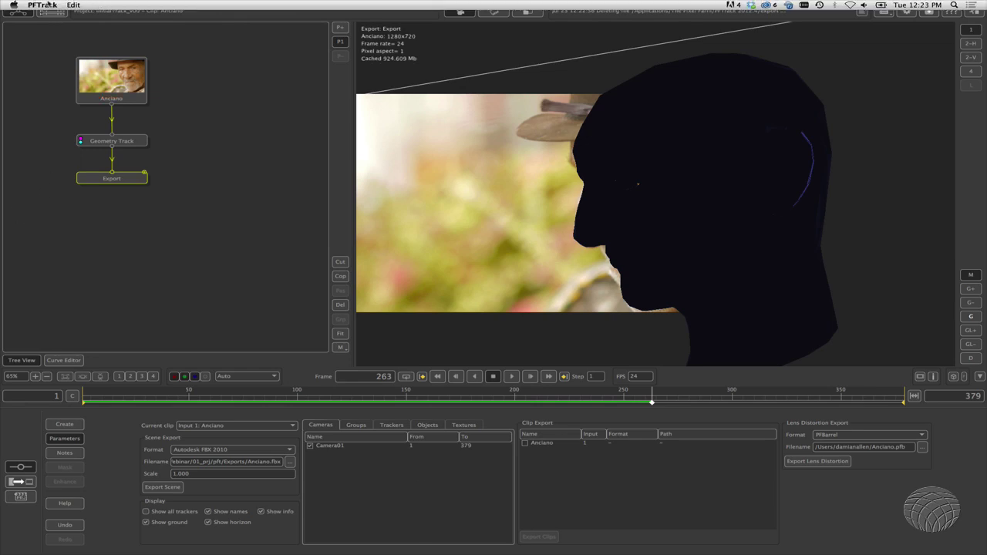
left_click(45, 5)
left_click(71, 78)
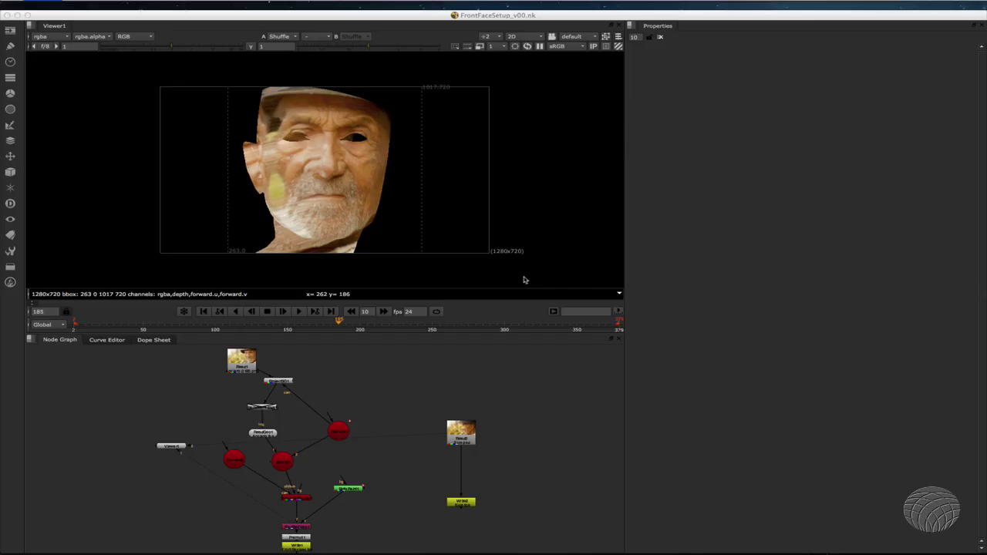
left_click(80, 4)
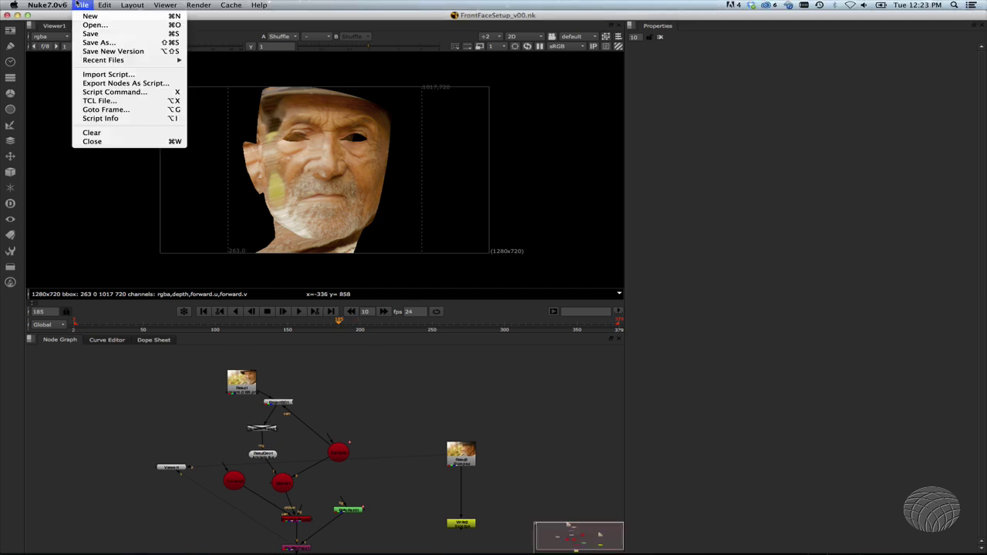
left_click(113, 133)
Open the recent script Reprojection_v00.nk
left_click(98, 5)
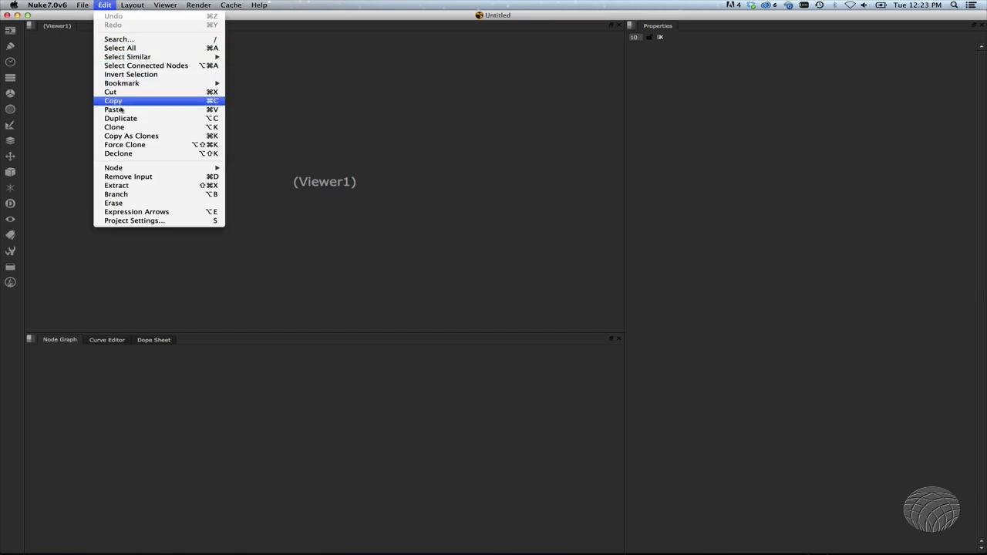
mouse_move(82, 5)
mouse_move(106, 60)
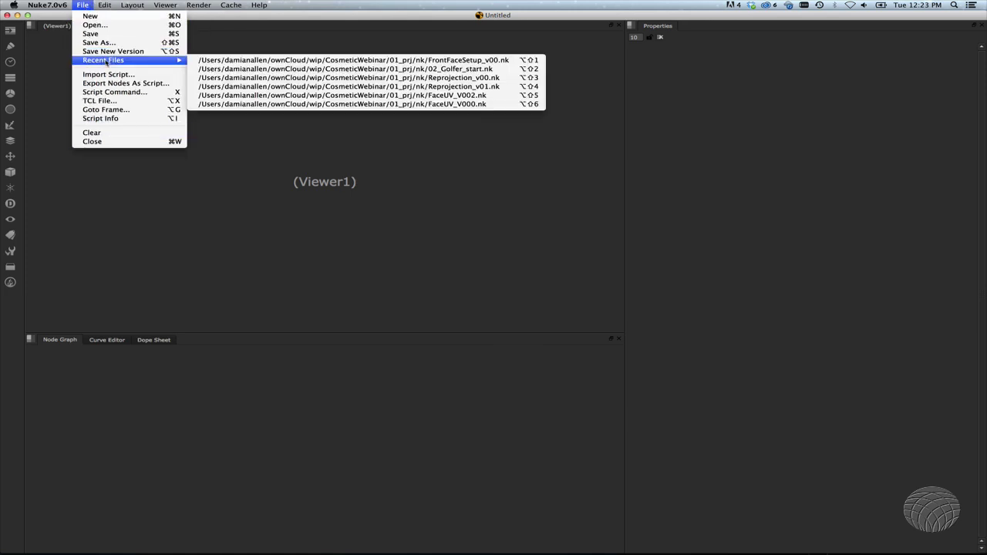
left_click(257, 79)
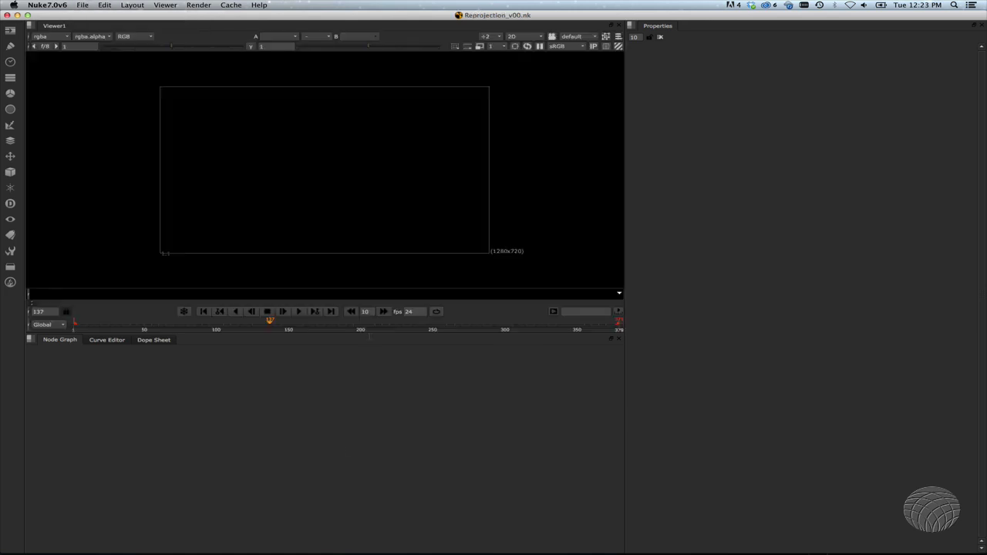
Connect Viewer1 to the Anciano footage in Read1 and go to frame 1
left_click_drag(434, 456, 375, 394)
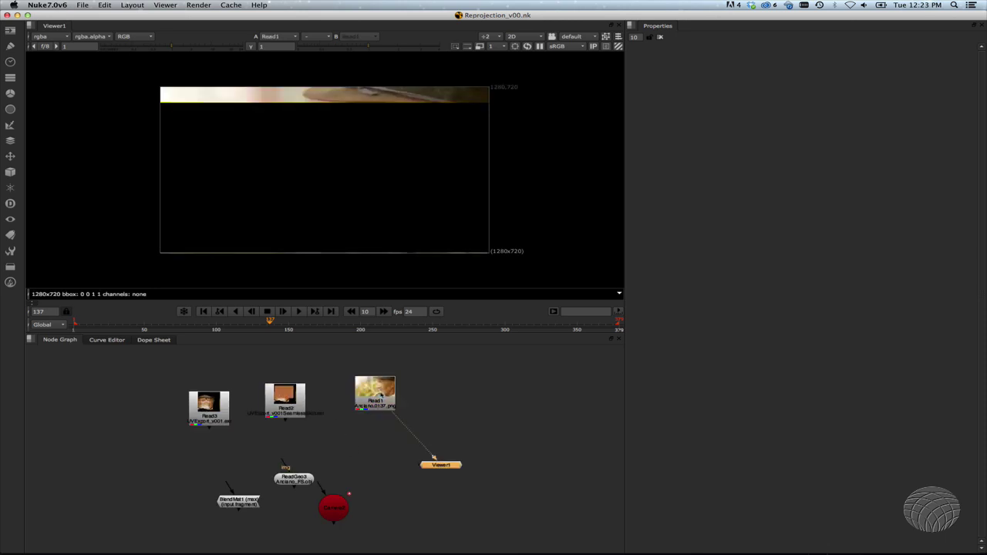
left_click(99, 324)
left_click_drag(99, 328, 164, 327)
left_click(207, 311)
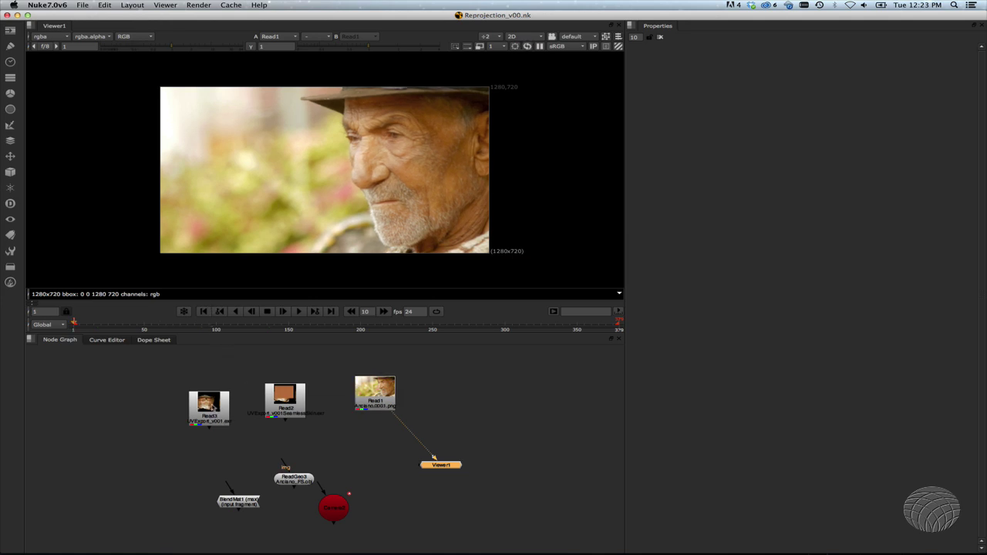
Tidy the node graph by moving the Read2 and Read3 UV export images aside and shifting ReadGeo3 slightly up
mouse_move(287, 483)
left_mouse_down()
mouse_move(289, 467)
mouse_move(286, 474)
left_mouse_up()
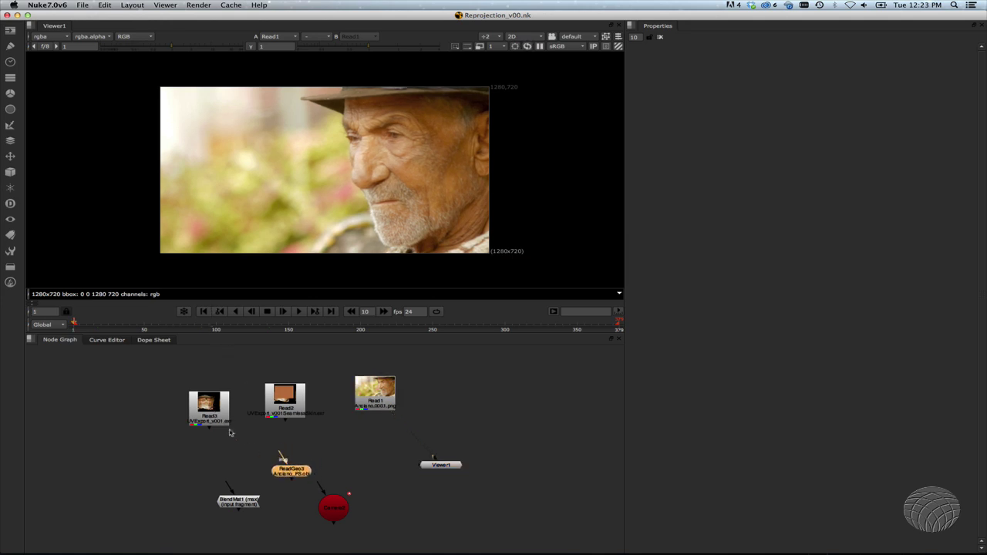
left_click_drag(279, 404, 241, 381)
left_click_drag(217, 412, 141, 387)
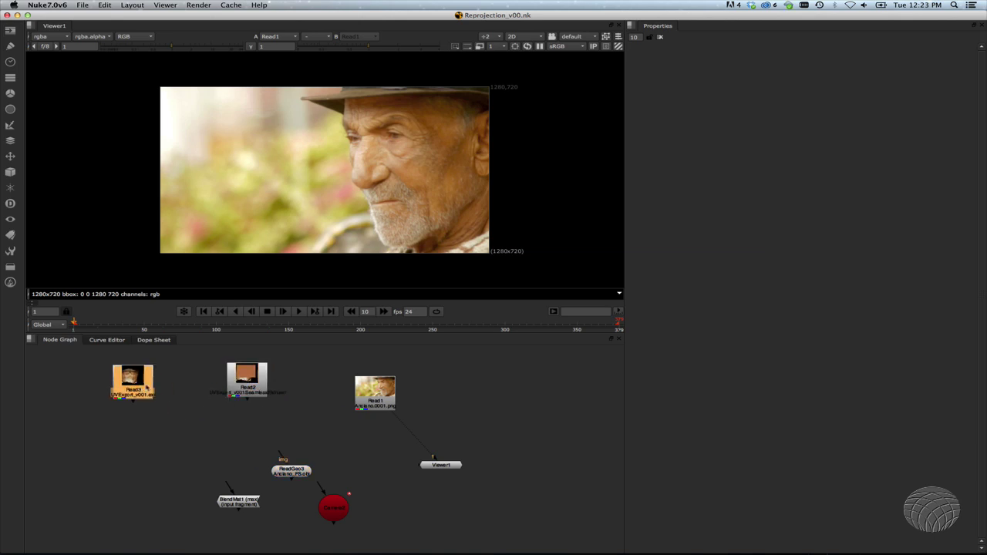
left_click_drag(234, 384, 145, 393)
left_click(319, 436)
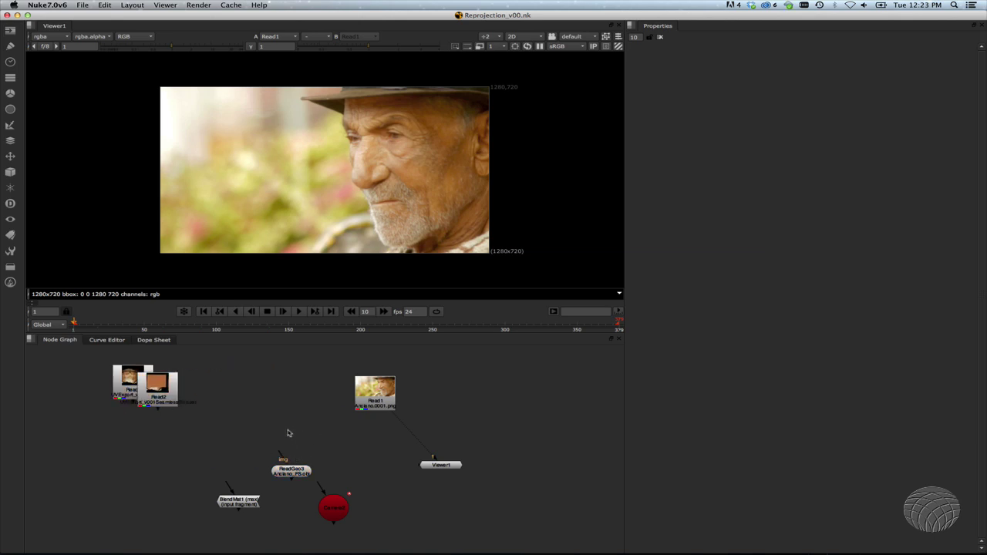
Add a Project3D node above ReadGeo3, with Camera2 as its camera and the Read1 footage as its image
key("Tab")
type("pro")
key("Down")
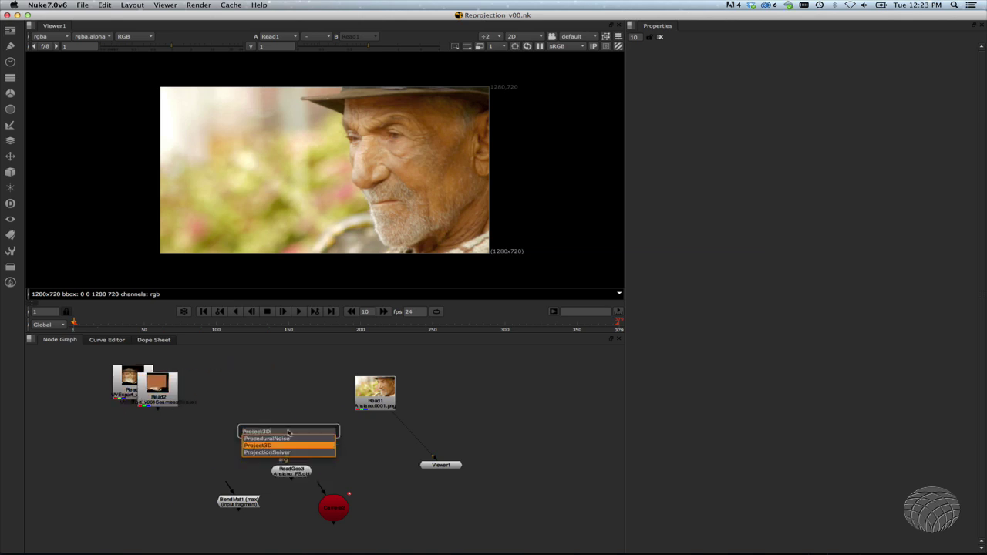
key("Return")
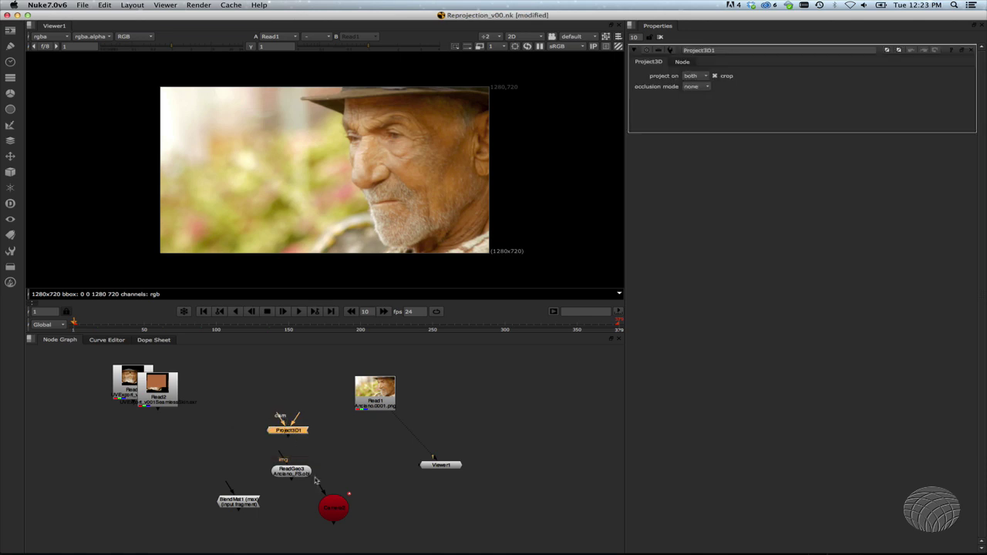
left_click_drag(321, 513, 255, 392)
left_click_drag(298, 429, 370, 401)
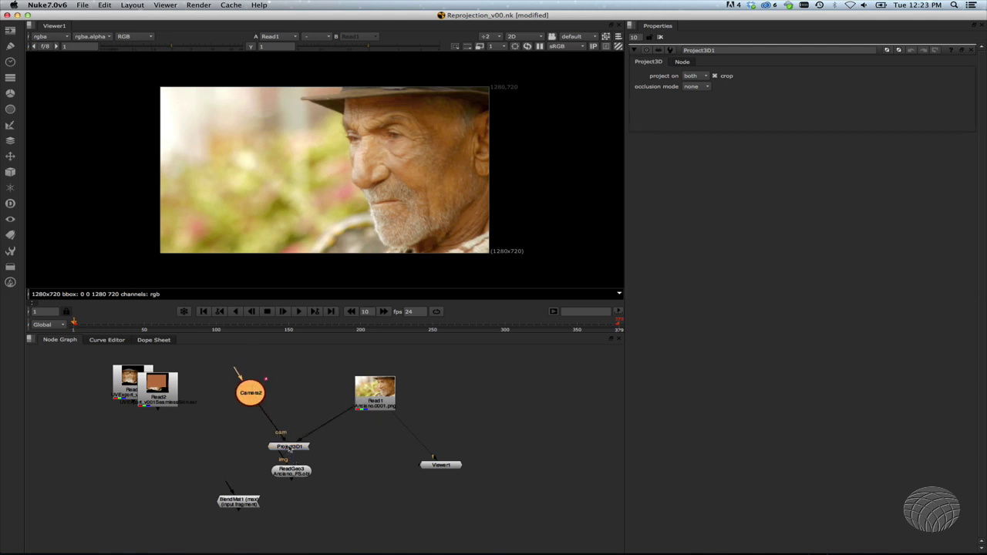
Feed Project3D into the ReadGeo3 head model, open the model's properties and show it in the 3D viewer
left_click_drag(297, 472, 306, 480)
double_click(307, 480)
key("Tab")
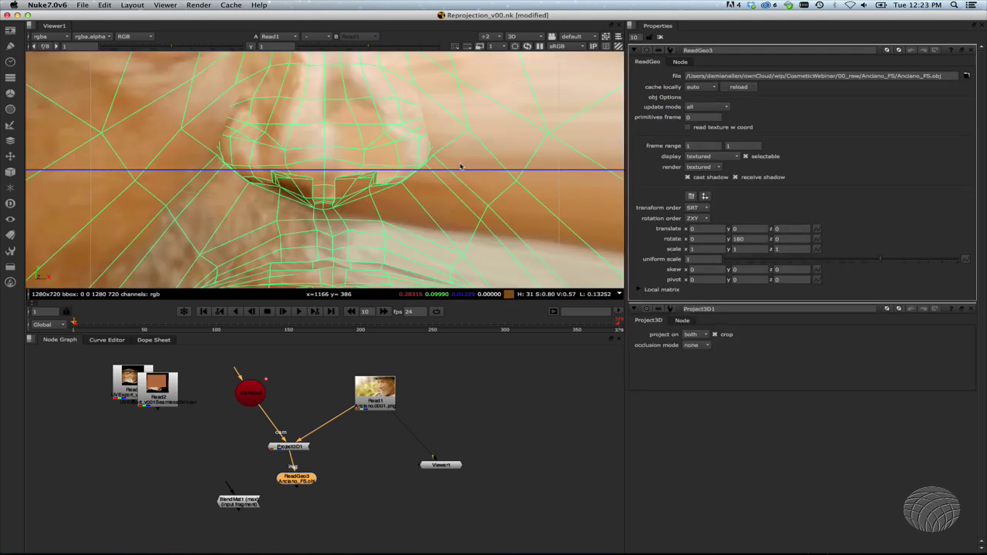
Examine the projected footage on the 3D head model from a distance and from the side
scroll(361, 166, "down", 5)
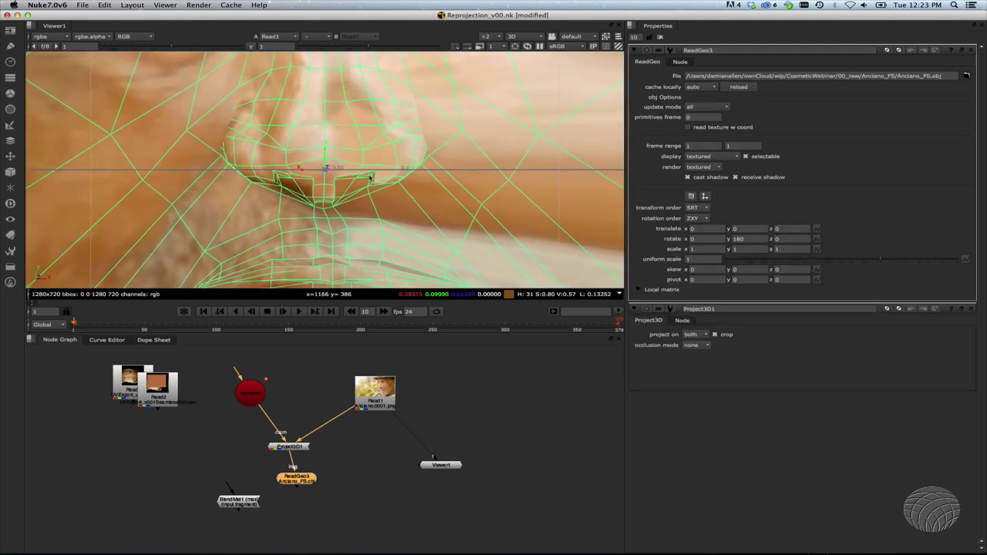
scroll(369, 186, "down", 3)
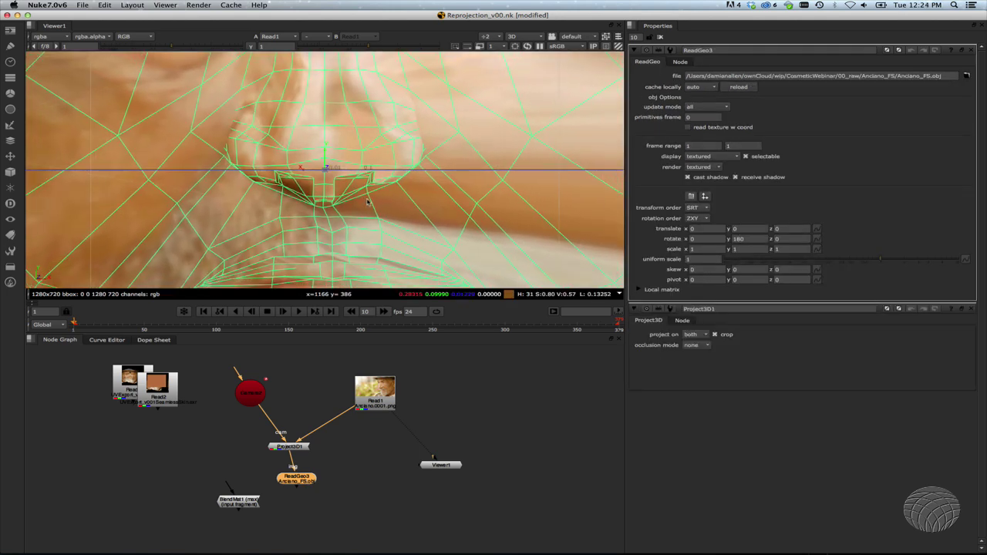
scroll(367, 203, "down", 10)
left_click_drag(495, 190, 355, 214, "super")
left_click_drag(441, 219, 266, 202, "super")
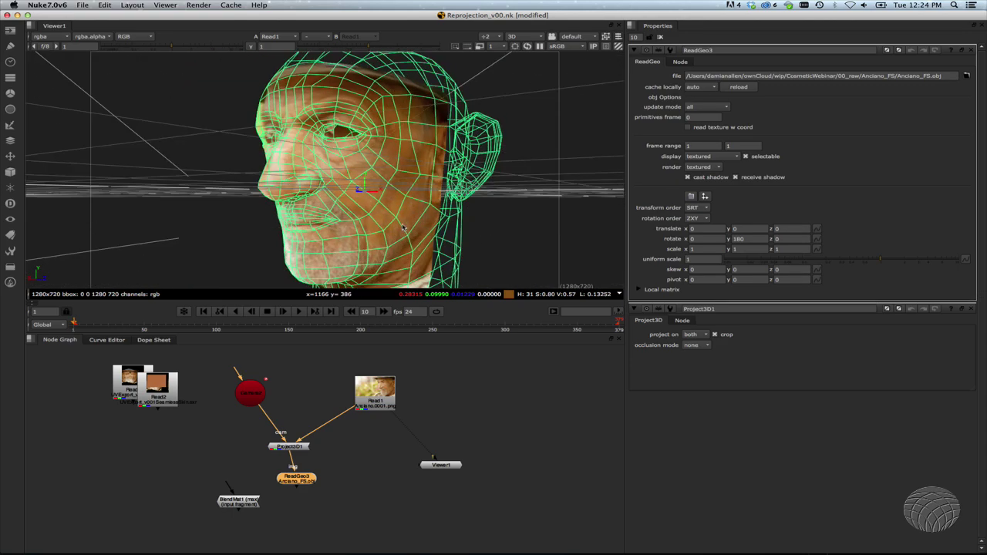
left_click_drag(386, 202, 393, 155, "super")
right_click(412, 166)
left_click(382, 147)
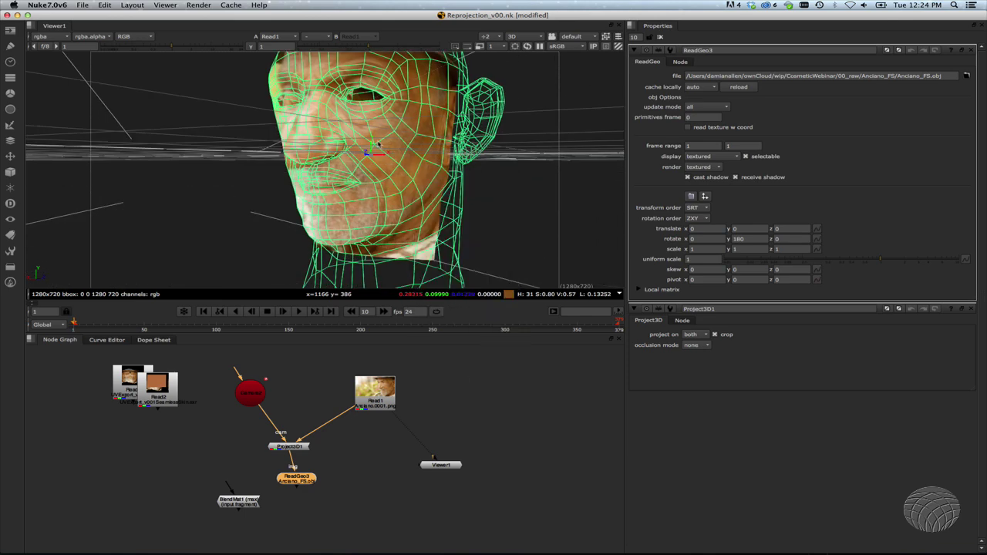
Check how well the projected face sticks to the head model at several frames up to 217
left_click_drag(97, 328, 211, 325)
left_click_drag(211, 323, 243, 329)
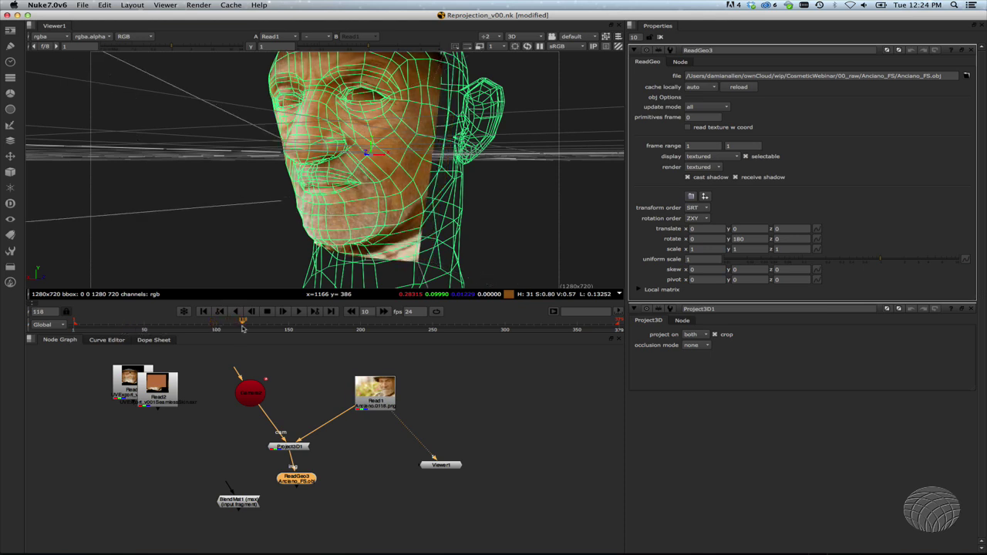
left_click(293, 330)
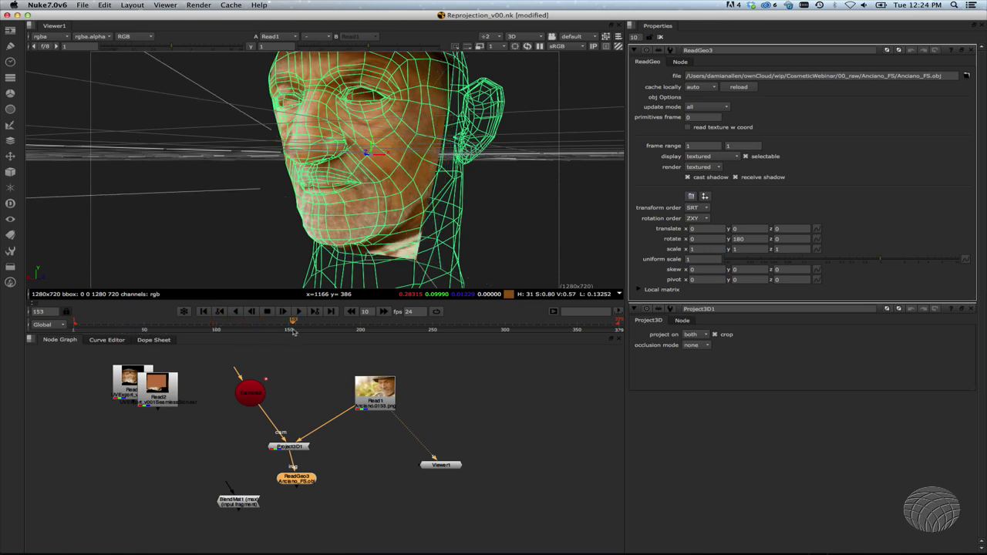
left_click(338, 325)
left_click(387, 327)
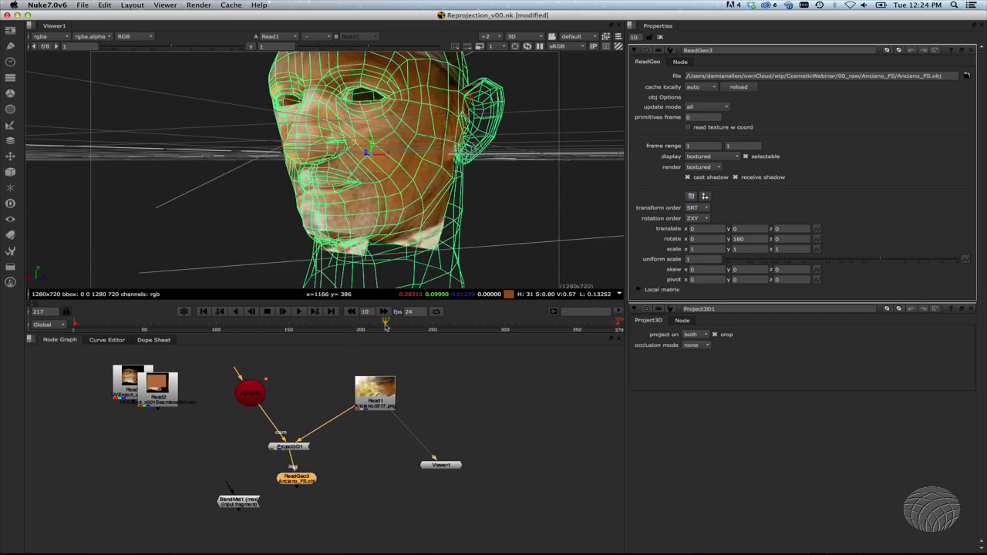
Scrub back and forth through earlier frames, ending at frame 173, to check how the projected footage sits on the head
left_click(340, 328)
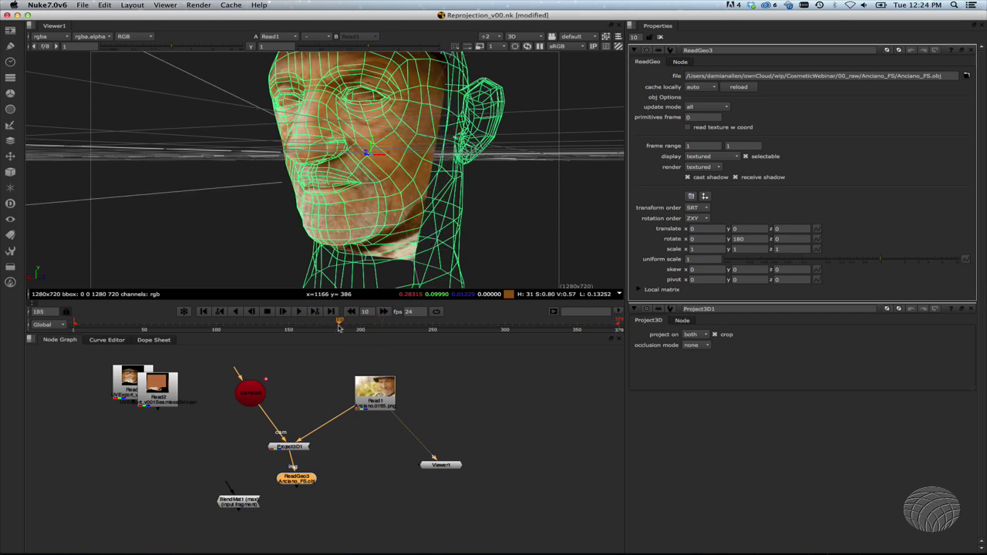
left_click(262, 329)
left_click(223, 328)
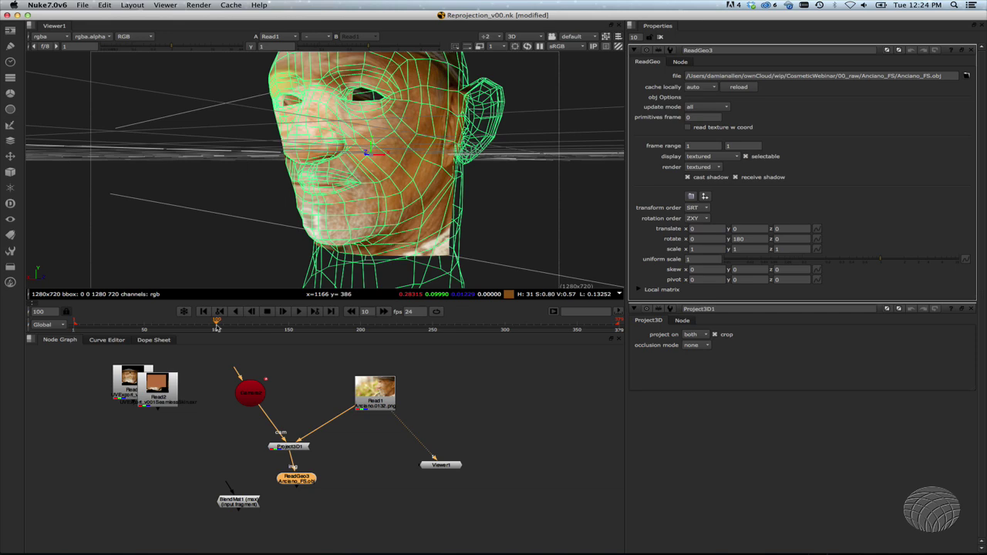
left_click(160, 329)
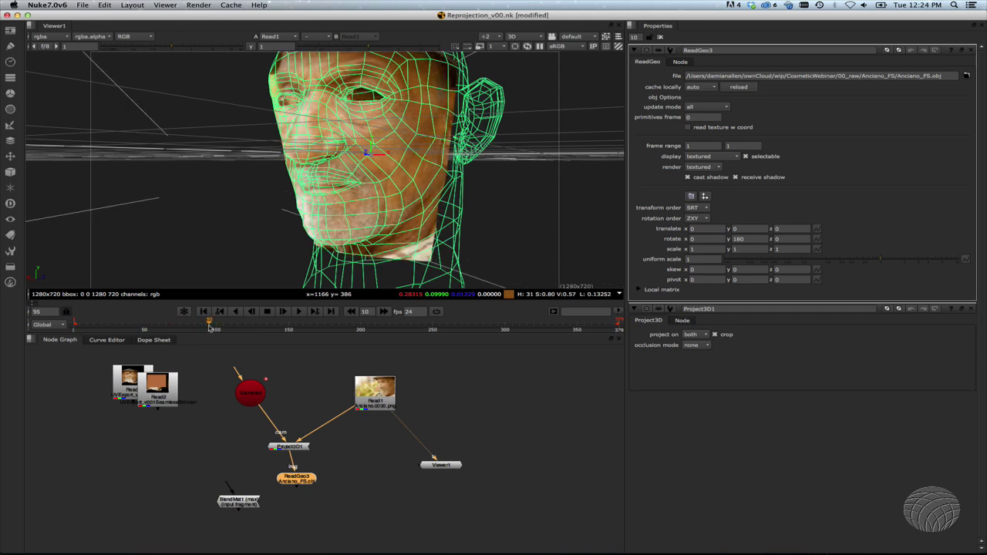
left_click(262, 327)
left_click(323, 330)
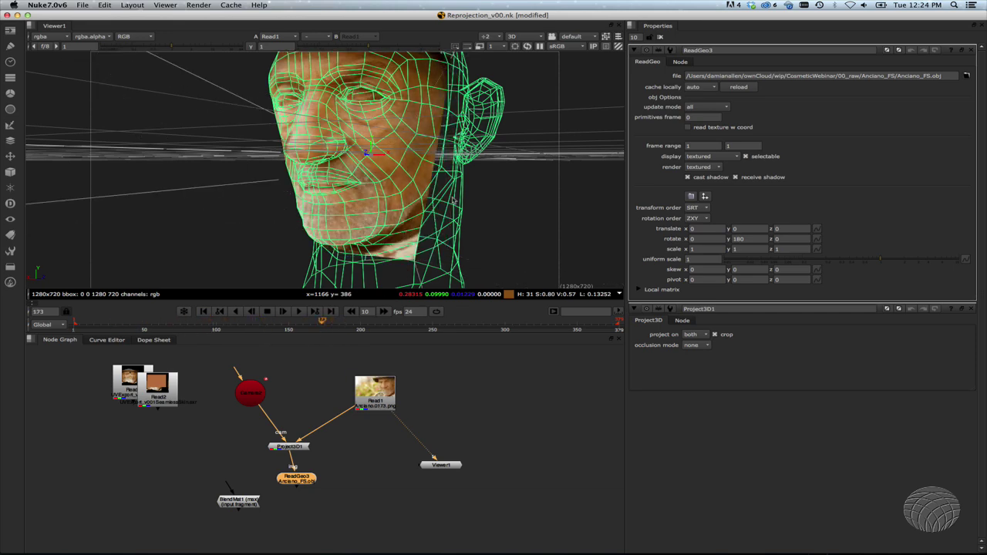
Examine the projection along the side of the head and, from a distance, the moving camera back to frame 144
left_click_drag(453, 202, 413, 208, "ctrl")
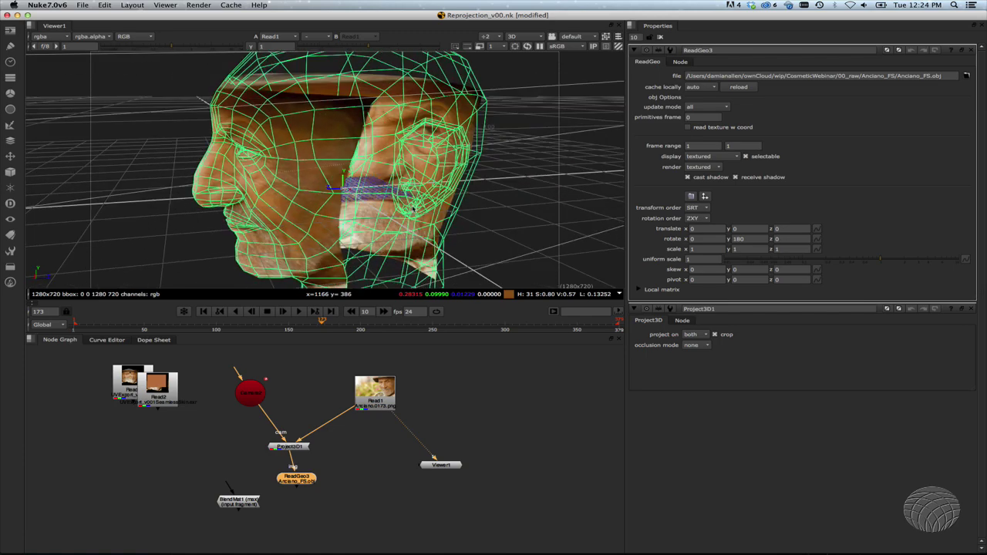
scroll(413, 208, "up", 3)
scroll(413, 208, "down", 5)
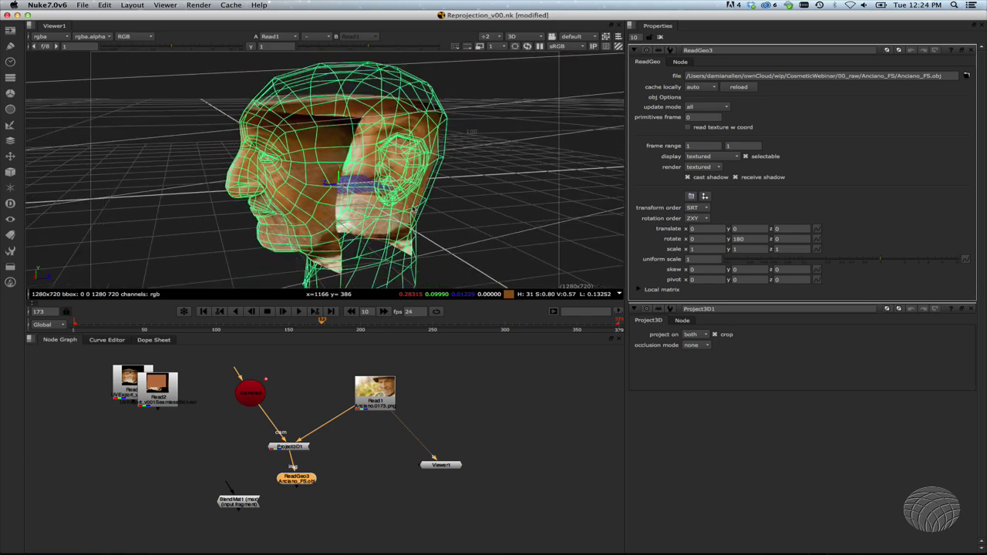
scroll(413, 209, "down", 8)
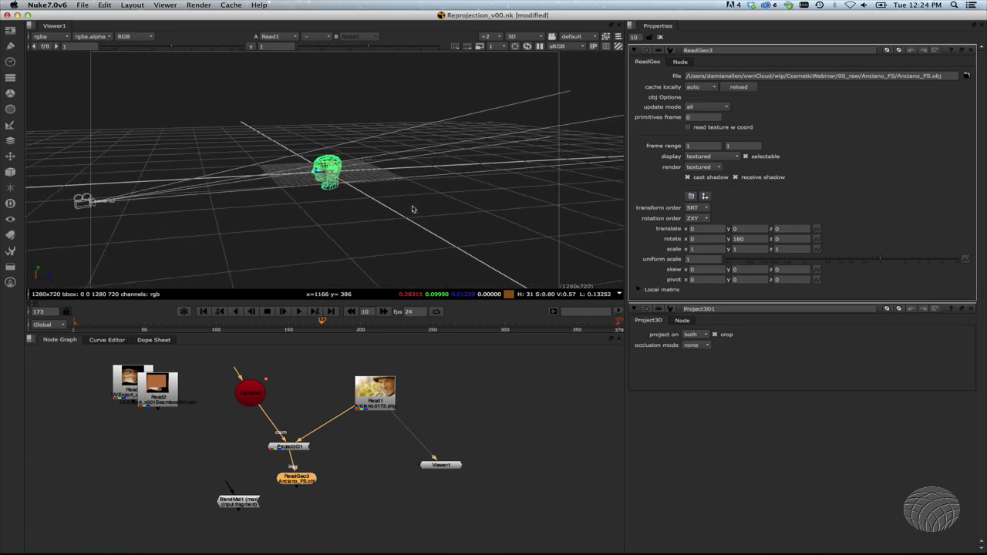
scroll(413, 208, "down", 2)
left_click_drag(316, 321, 281, 331)
left_click(375, 244)
Separate the overlapping Read2 and Read3 nodes and examine Read3's unwrapped UV face texture in the 2D viewer
key("Tab")
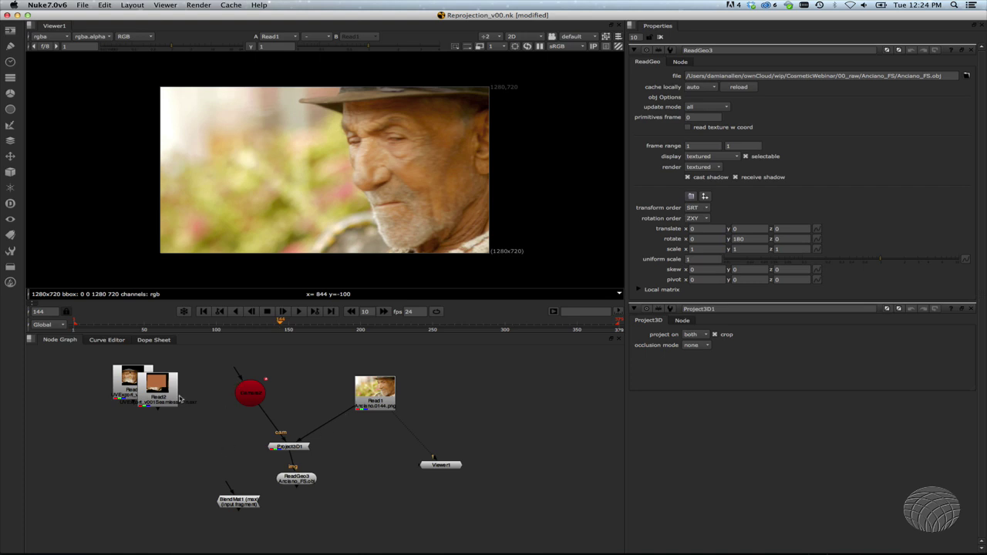
left_click_drag(181, 399, 164, 449)
left_click_drag(145, 386, 202, 381)
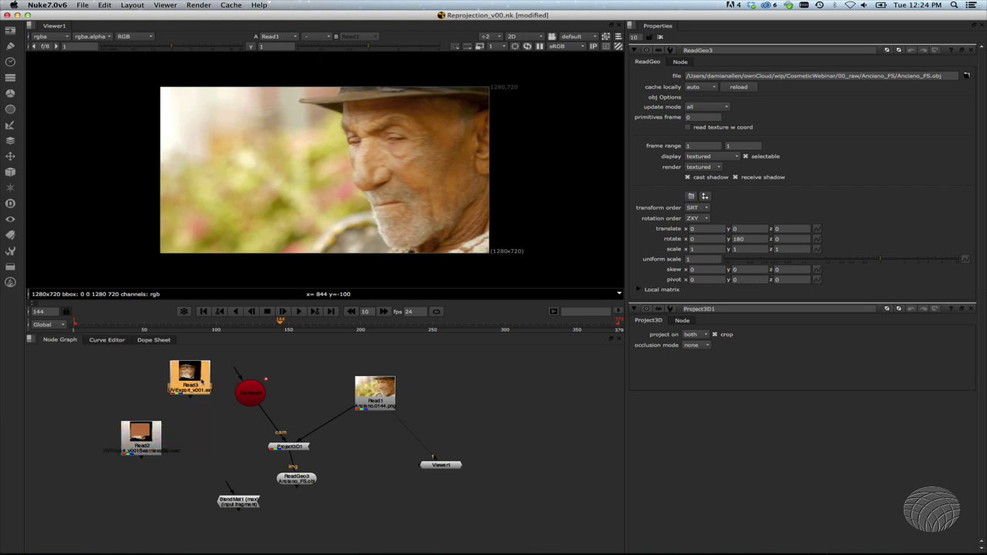
key("1")
left_click(436, 465)
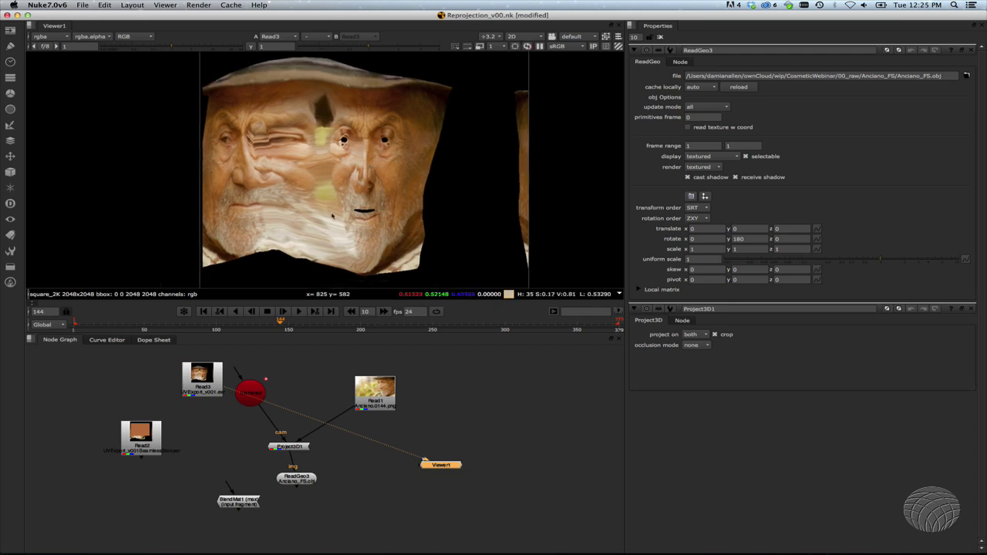
scroll(334, 115, "up", 5)
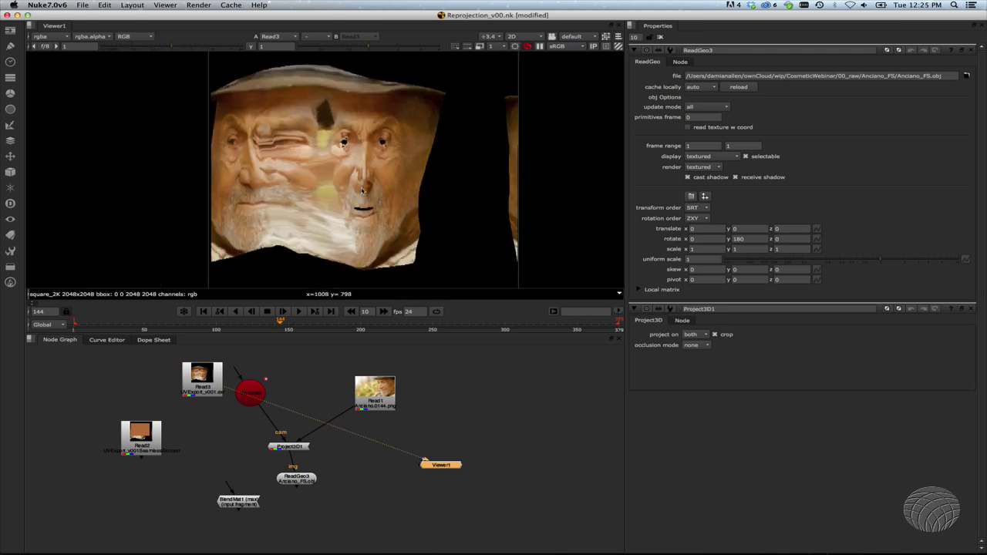
middle_click_drag(356, 159, 337, 196)
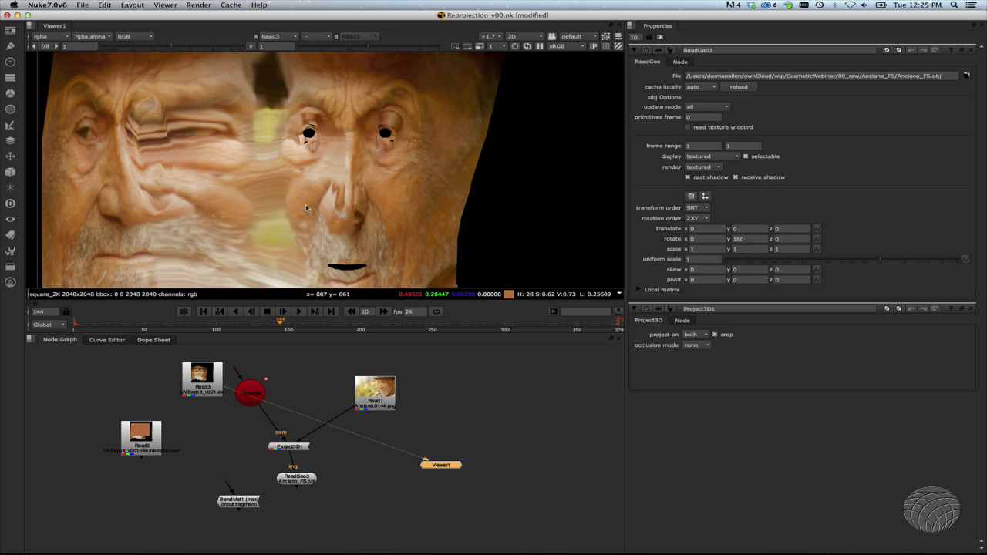
scroll(309, 210, "up", 2)
scroll(332, 204, "down", 5)
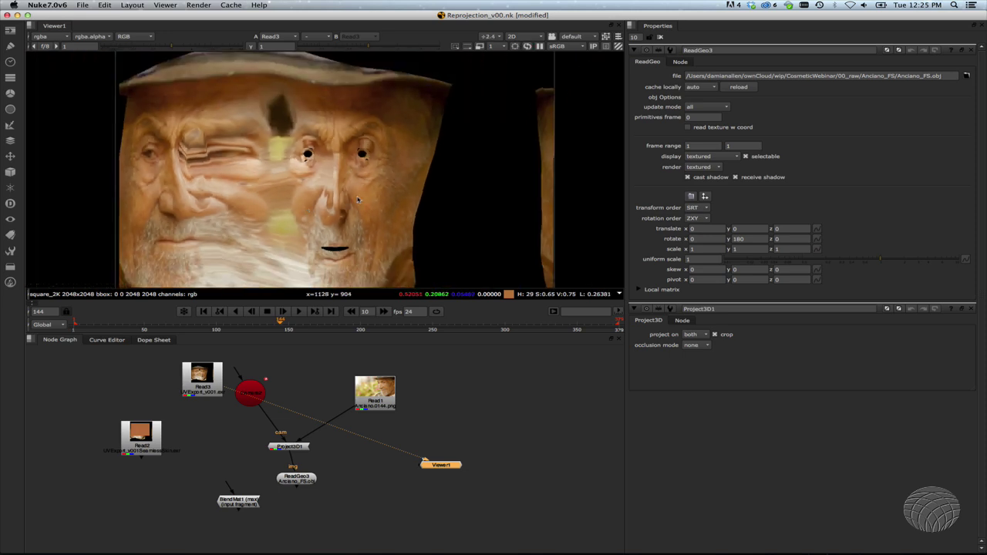
middle_click_drag(358, 200, 334, 214)
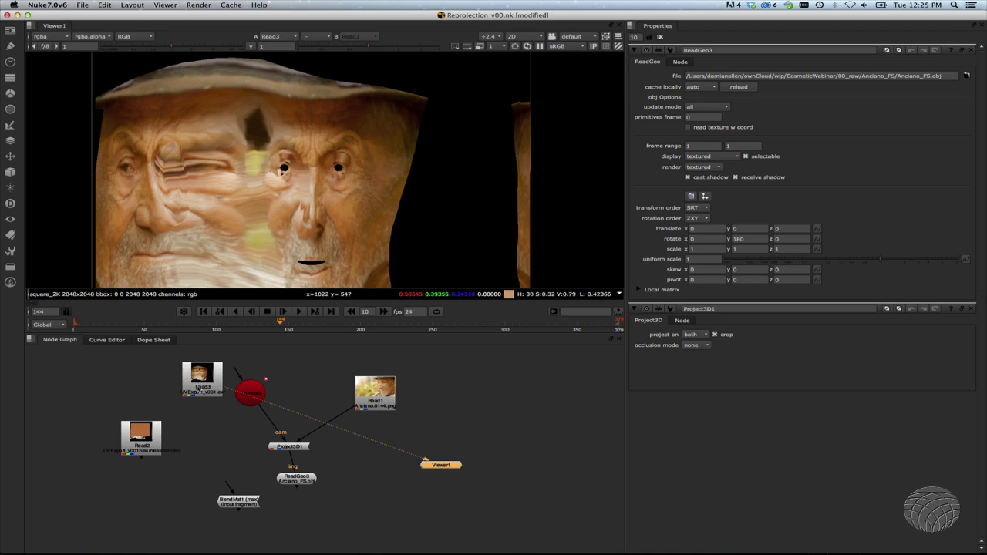
Place the Read3 and Read2 nodes side by side and examine Read2's seamless skin texture in the viewer
left_click_drag(203, 387, 154, 389)
left_click_drag(140, 438, 208, 373)
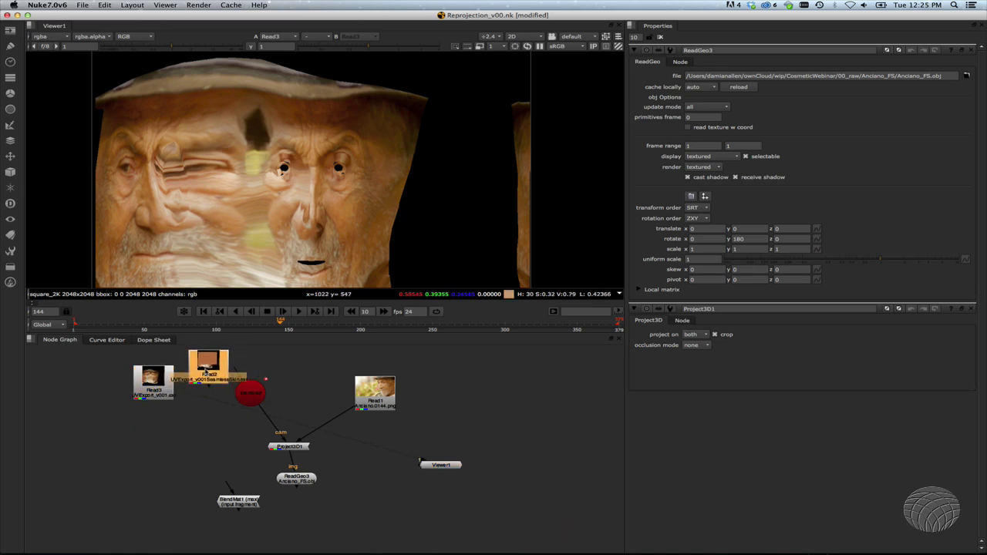
key("1")
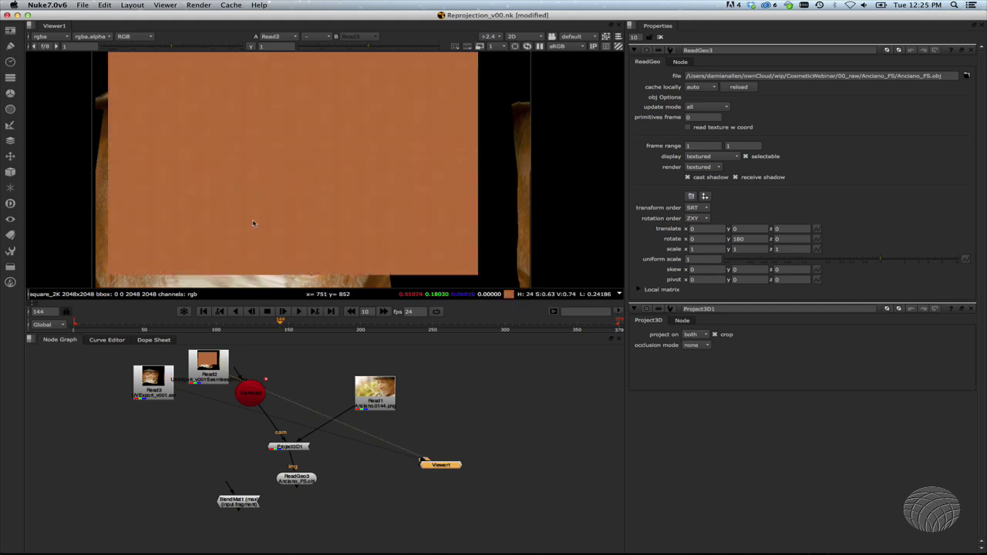
scroll(253, 224, "up", 3)
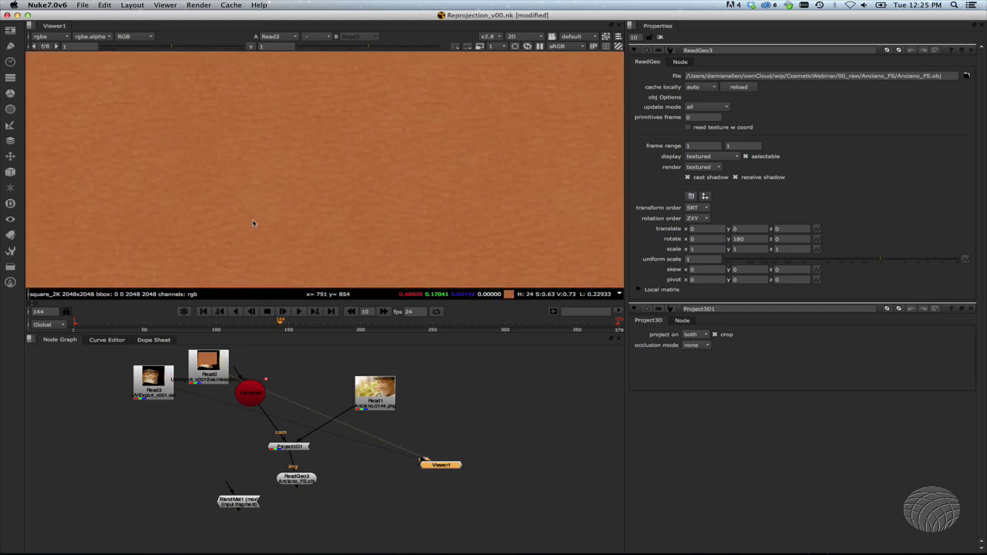
scroll(253, 224, "up", 1)
scroll(253, 223, "down", 1)
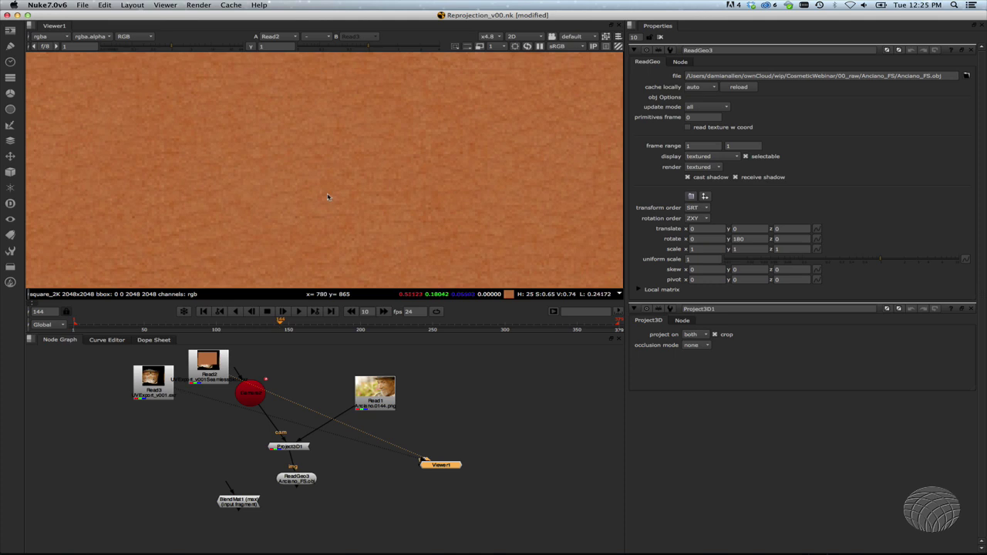
key("f")
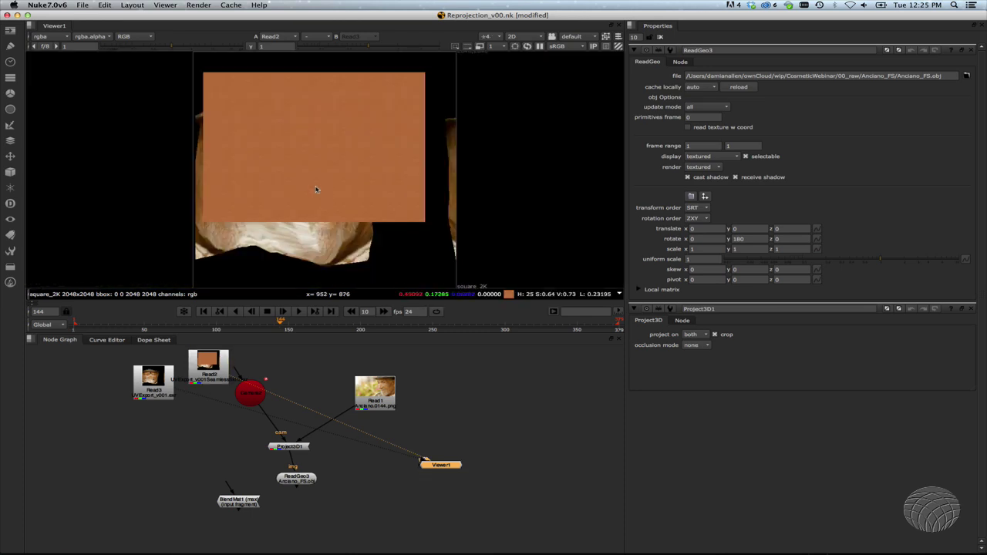
scroll(315, 194, "up", 3)
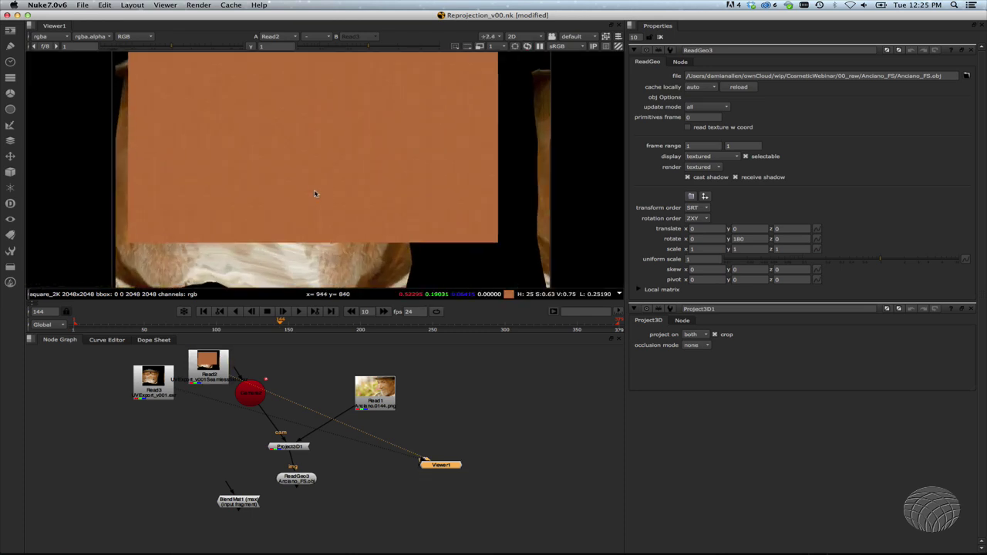
Compare the Read2 skin texture with the Read3 UV face texture by viewing them alternately
left_click(213, 357)
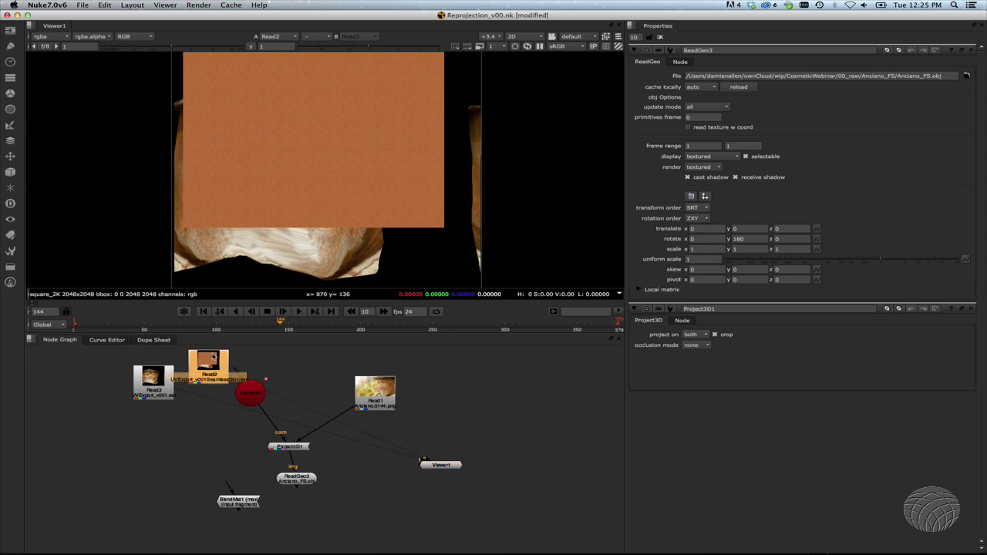
key("1")
left_click(163, 390)
key("1")
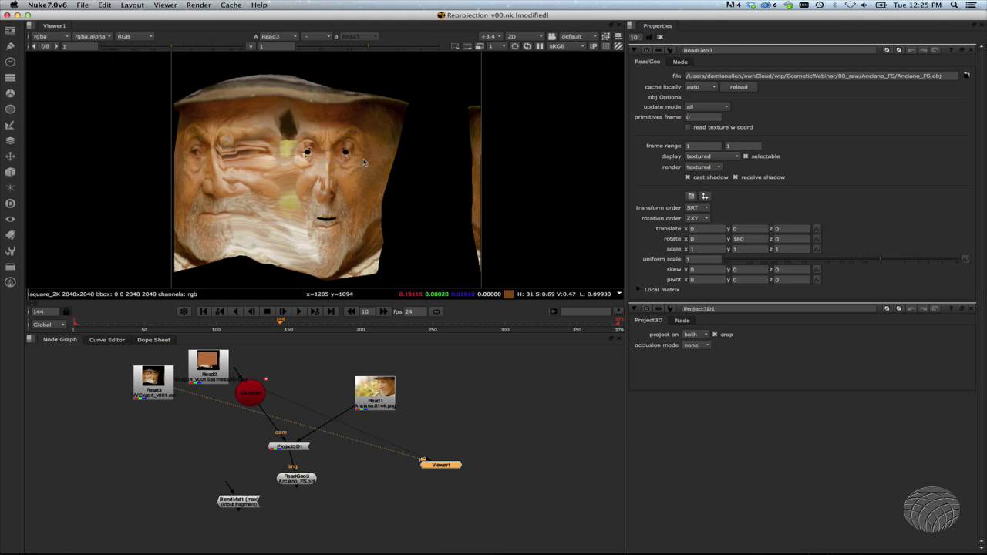
left_click(197, 368)
key("1")
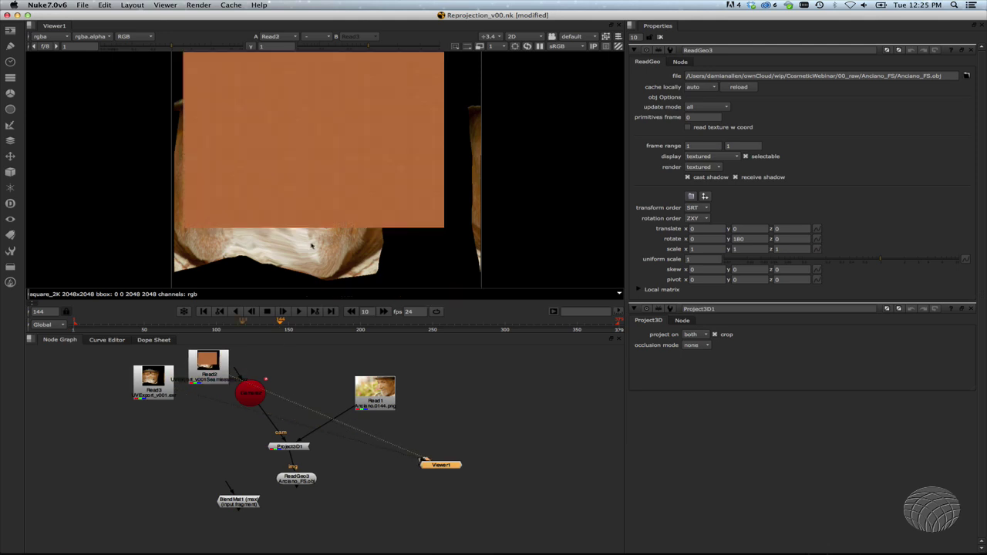
Feed Read3 into Project3D in place of the Read1 footage, and add a ScanlineRender node after ReadGeo3
left_click_drag(213, 365, 305, 367)
left_click_drag(251, 398, 168, 387)
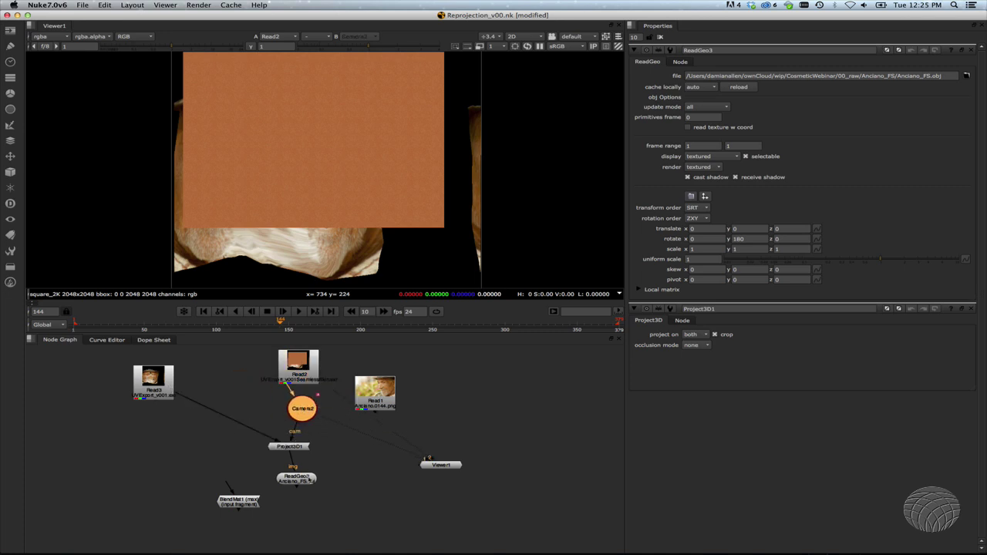
left_click(300, 481)
key("Tab")
type("scan")
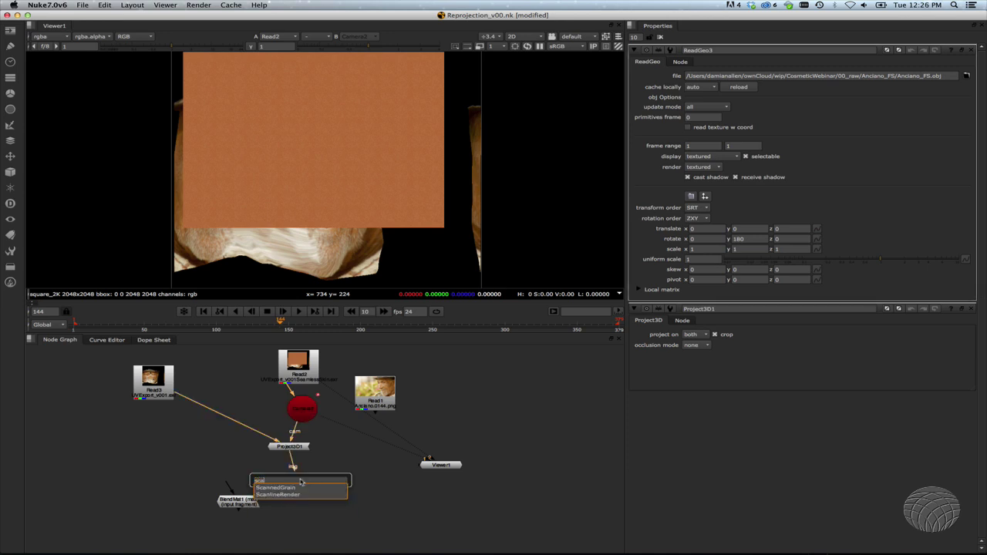
key("Return")
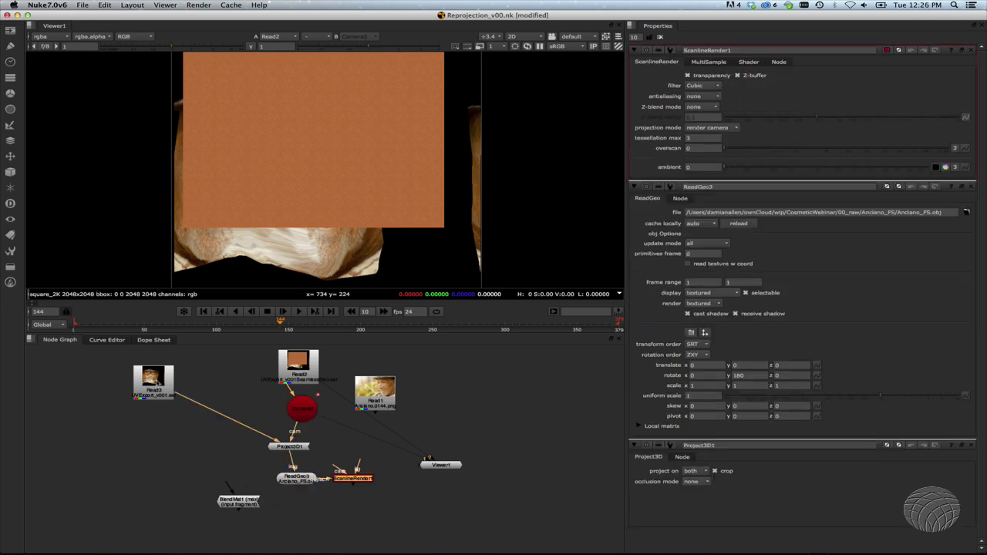
Connect Camera2 as the ScanlineRender's camera and check the rendered result from frame 1 to 78
left_click(157, 383)
key("1")
left_click_drag(304, 484, 308, 412)
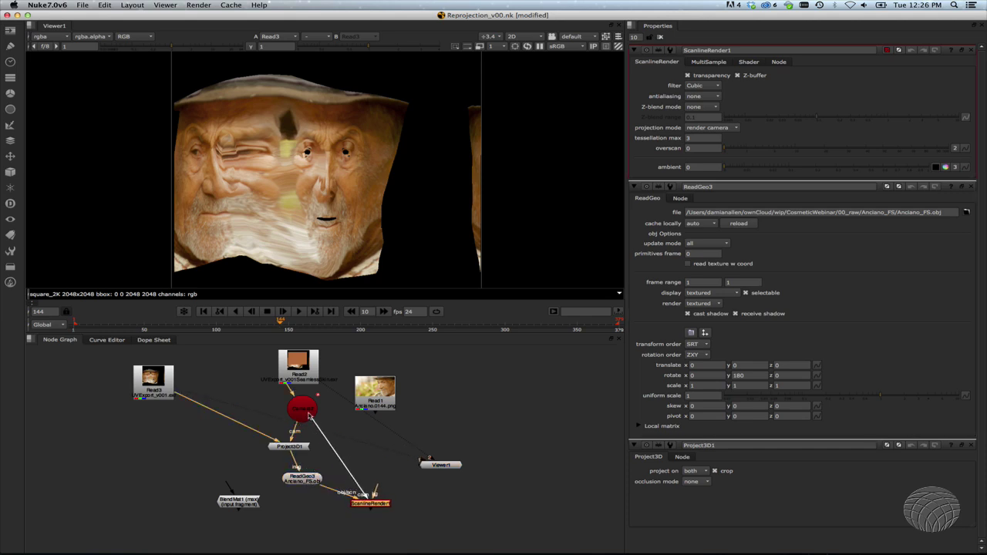
left_click(379, 506)
key("1")
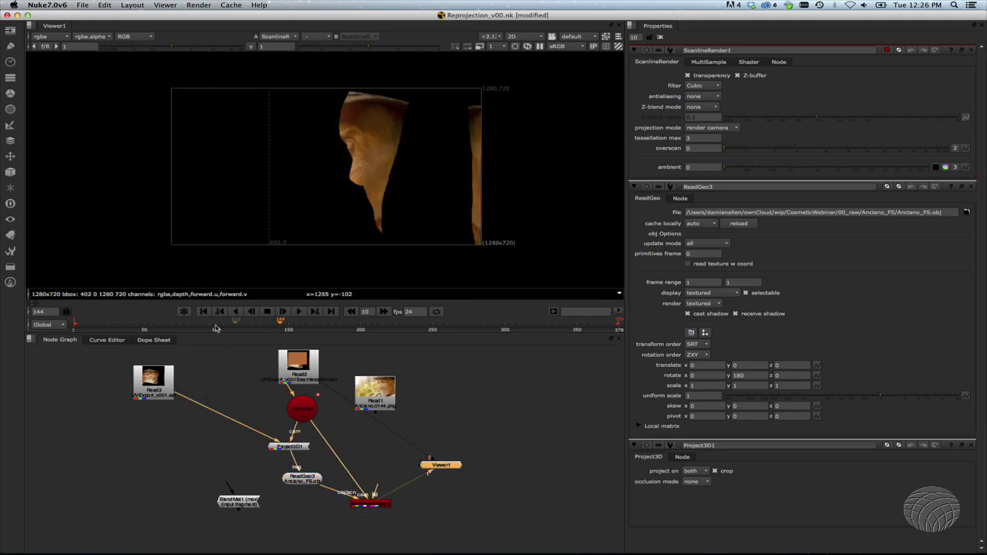
left_click(204, 311)
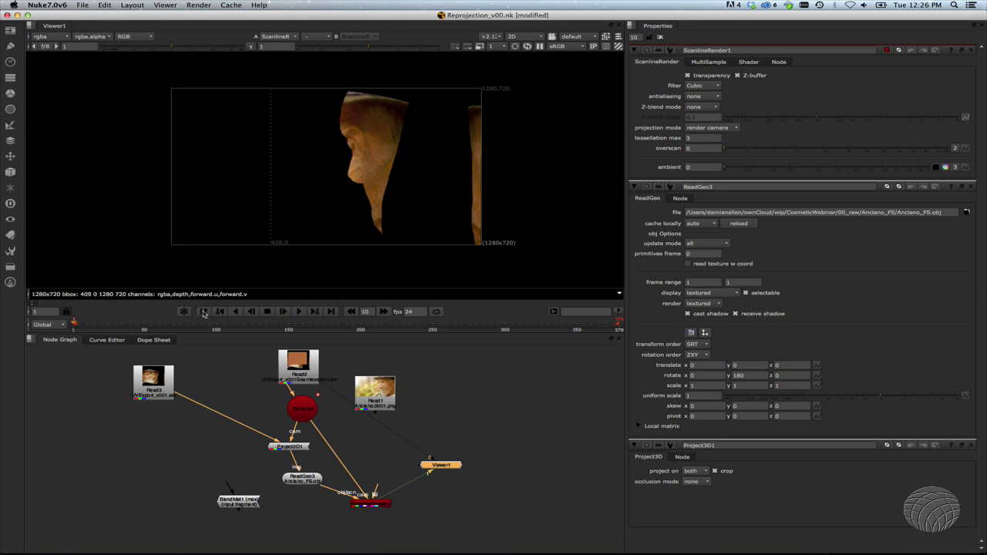
left_click_drag(74, 324, 185, 337)
Detach Project3D so Read3 feeds ReadGeo3 directly, and play the render from frame 1 to check the texture on the head
left_click_drag(326, 371, 500, 379)
left_click_drag(290, 446, 170, 392)
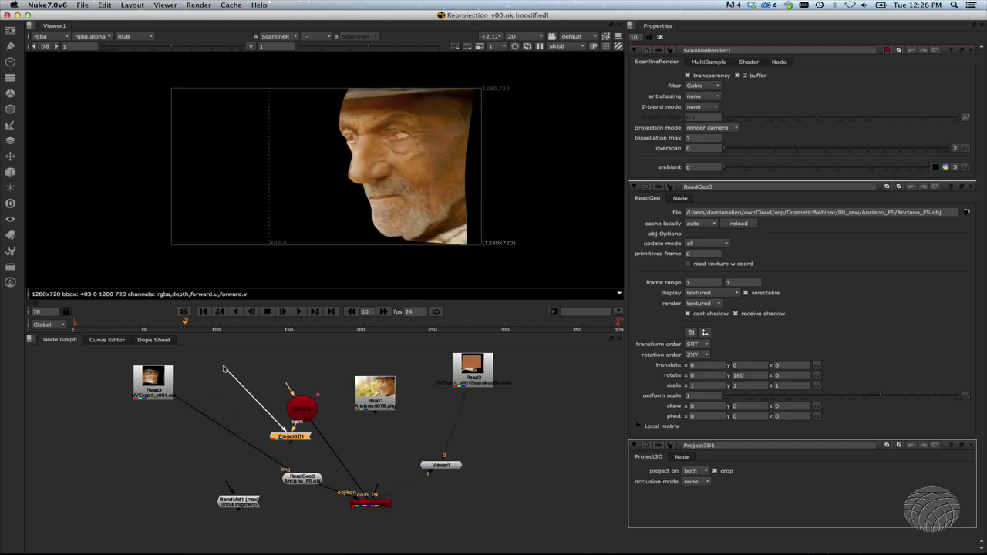
left_click(91, 319)
left_click(205, 314)
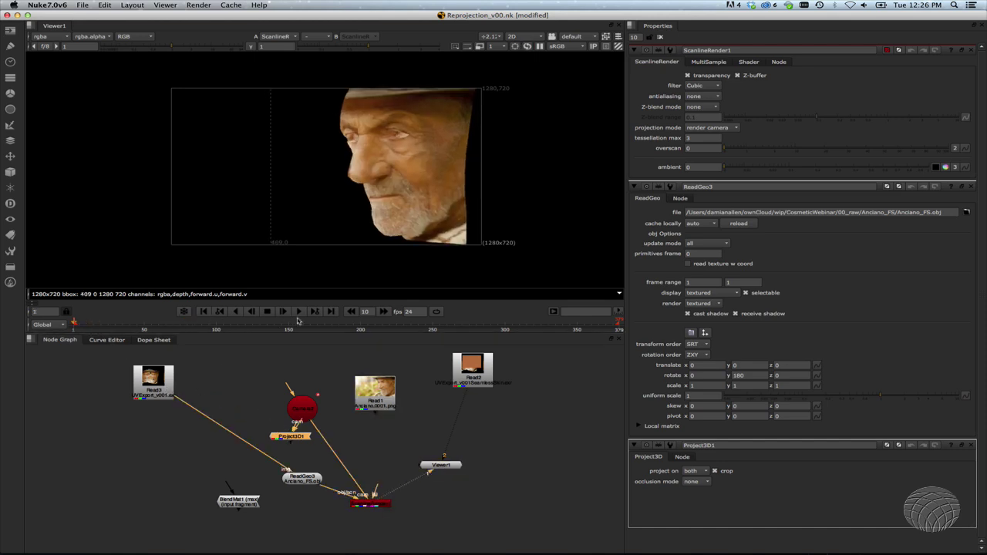
left_click(300, 315)
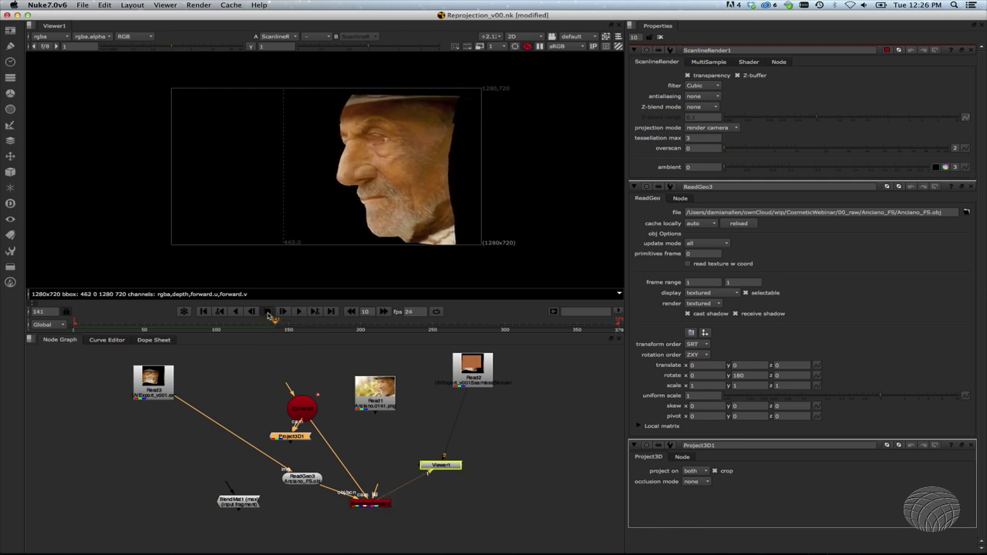
left_click(267, 311)
left_click(193, 325)
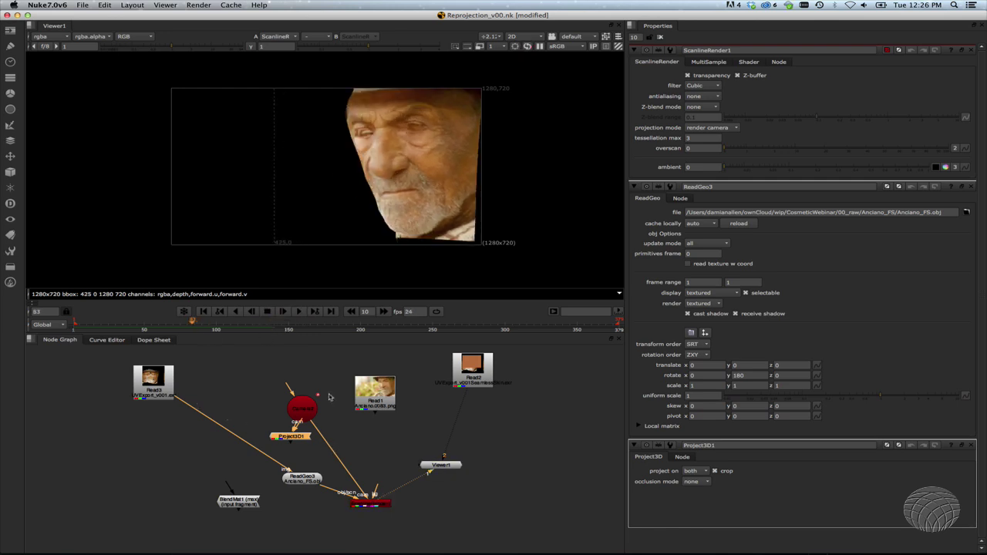
Feed the Read2 seamless skin texture into ReadGeo3 in place of Read3 and view the ScanlineRender output
left_click_drag(466, 376, 235, 391)
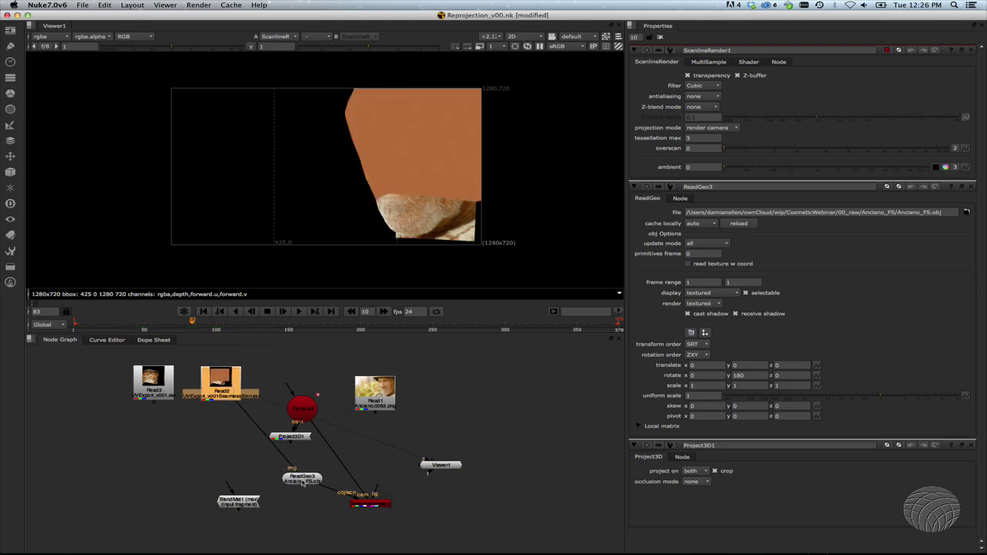
left_click_drag(303, 483, 300, 473)
left_click(374, 513)
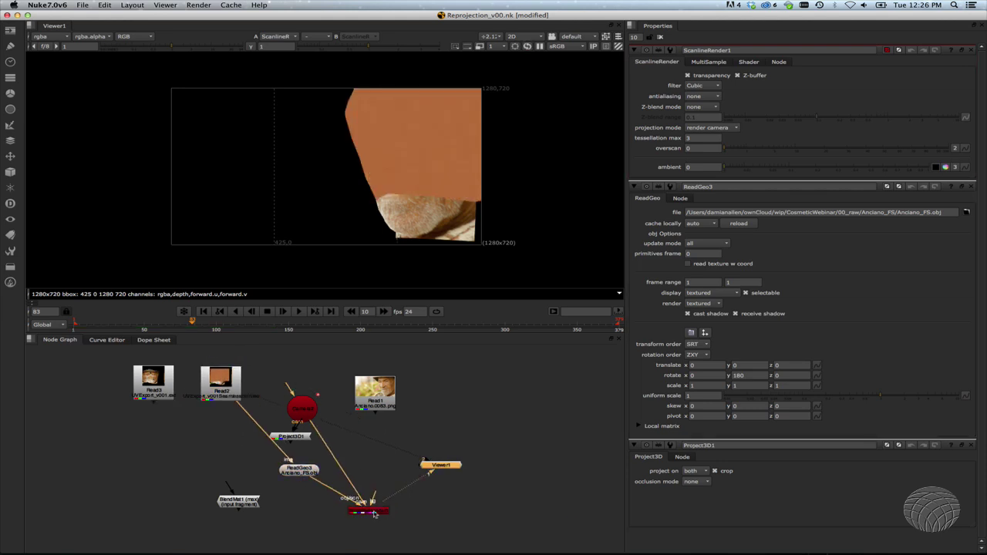
Go back to frame 1, add an unconnected RotoPaint node beside Read2, and view the Read3 face texture
left_click(244, 405)
left_click_drag(163, 386, 161, 405)
left_click(205, 313)
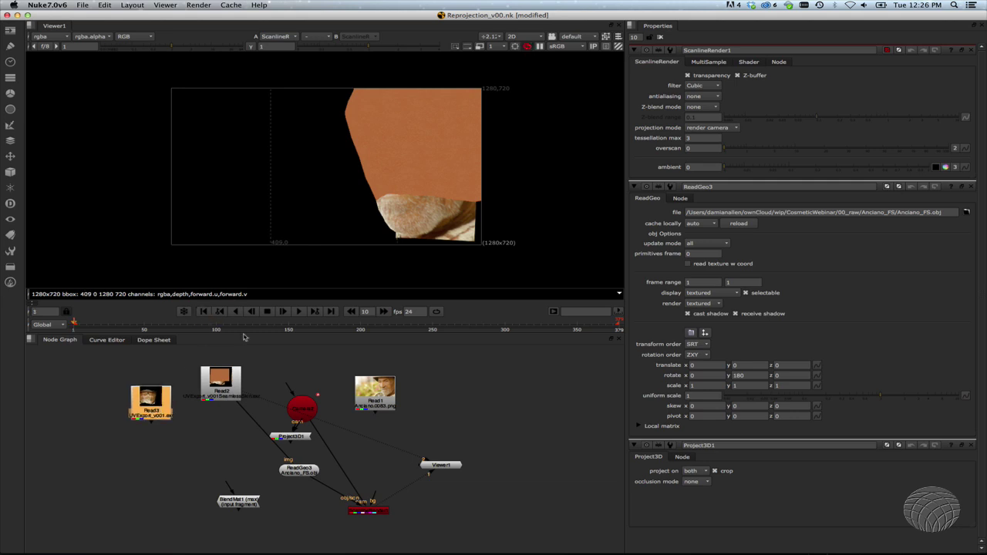
left_click_drag(305, 401, 333, 413)
left_click(270, 379)
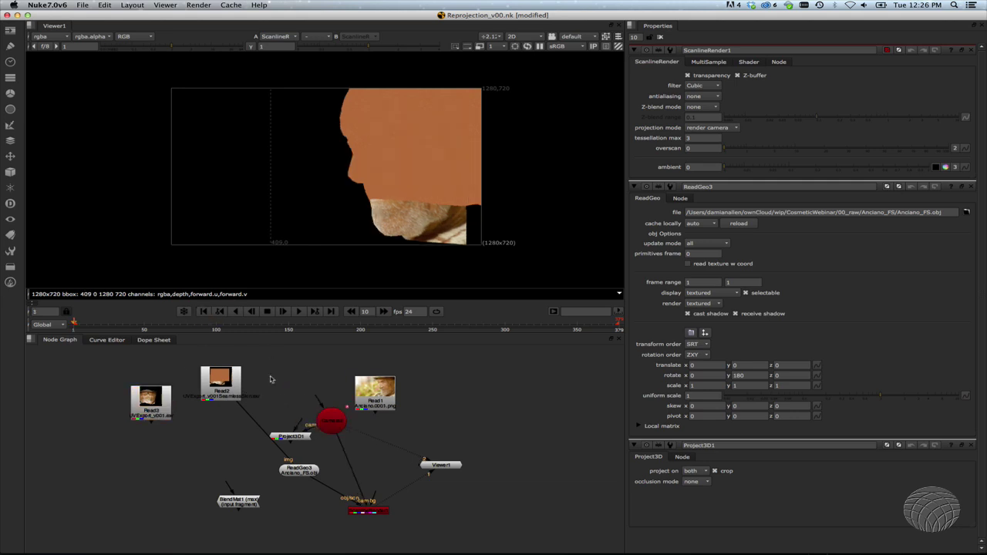
key("p")
left_click(165, 398)
key("1")
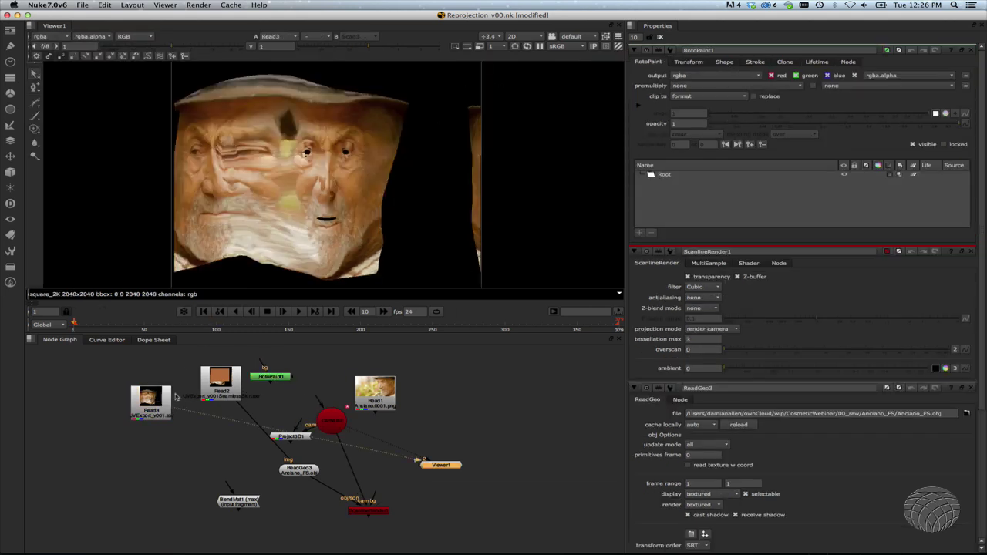
Draw a closed Bezier shape in RotoPaint1 covering the forehead, nose bridge and cheek around one eye of the face texture, leaving the eye out
scroll(328, 154, "up", 2)
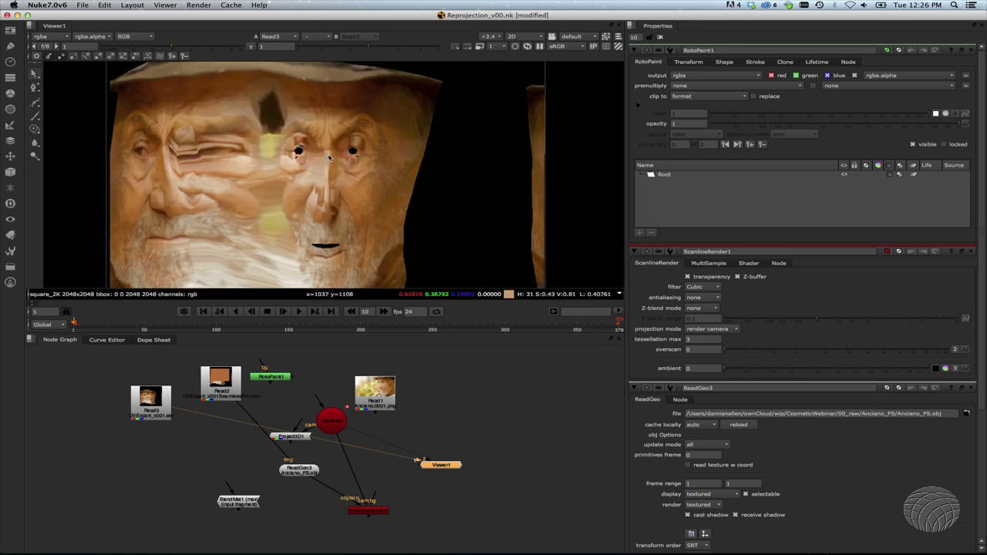
left_click(35, 103)
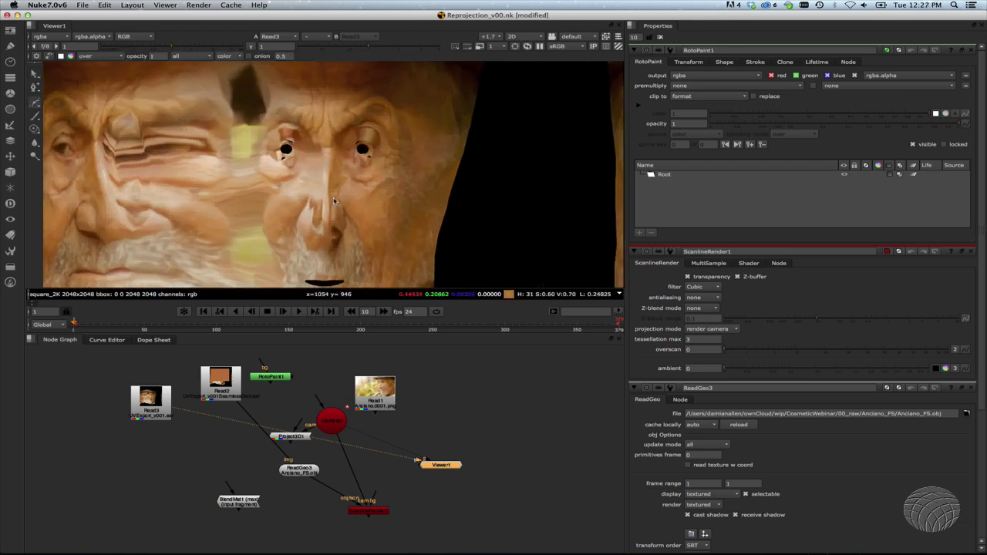
left_click(330, 202)
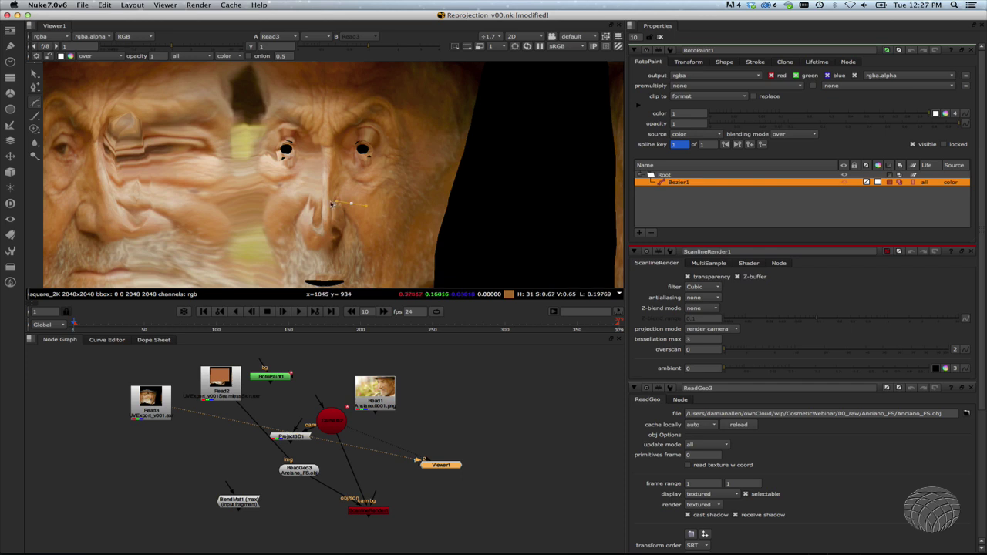
left_click_drag(326, 145, 318, 134)
left_click_drag(271, 102, 360, 96)
left_click(418, 118)
left_click(407, 117)
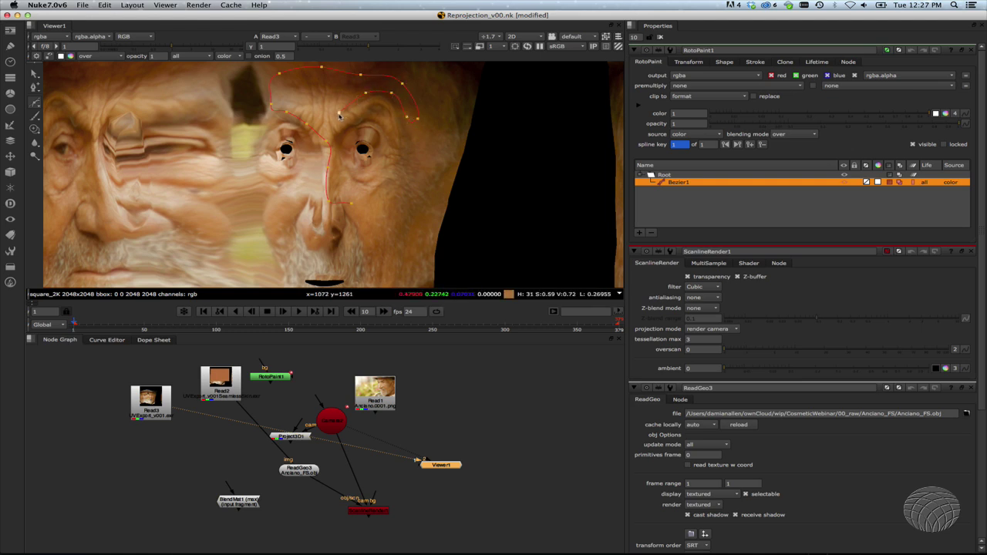
left_click_drag(366, 106, 383, 106)
left_click_drag(392, 145, 380, 123)
key("super+z")
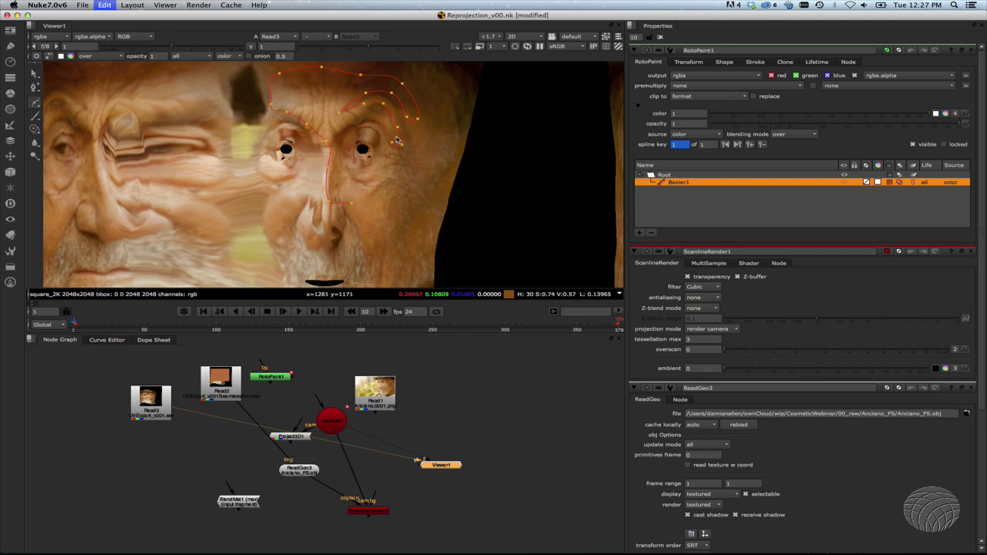
key("super+z")
key("super+z")
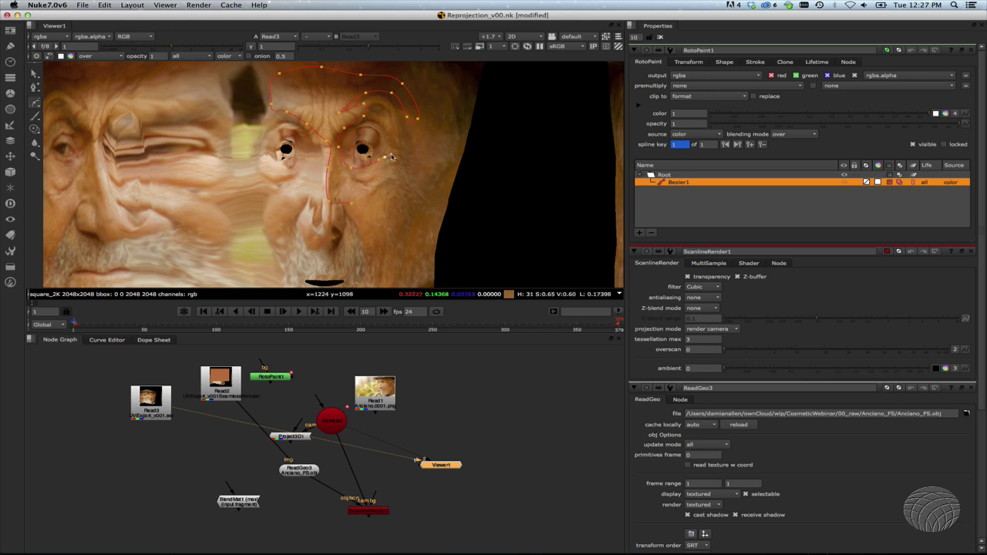
left_click_drag(408, 153, 364, 204)
key("Return")
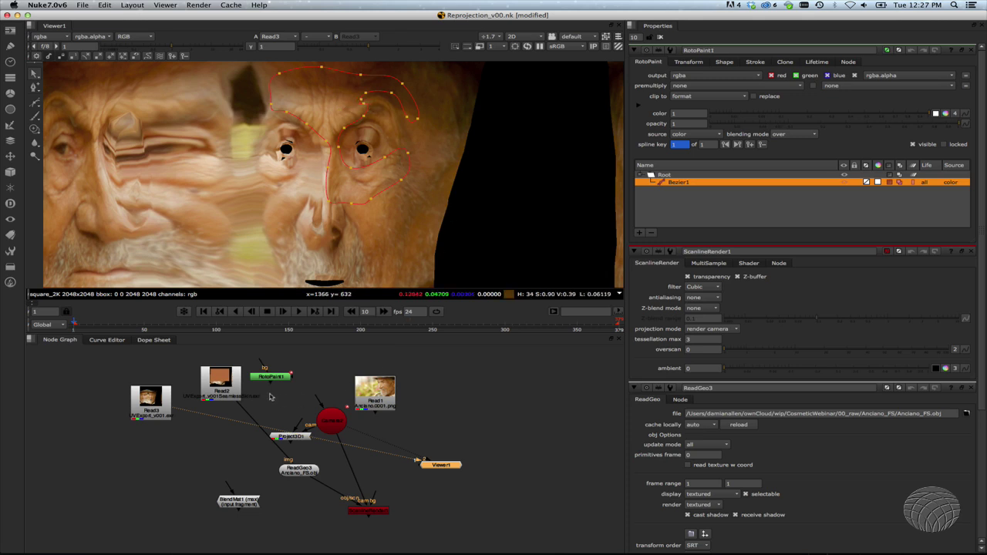
Add a ShuffleCopy node below Read2 and connect RotoPaint1 to its other input to supply the alpha
left_click_drag(220, 381, 222, 370)
key("Tab")
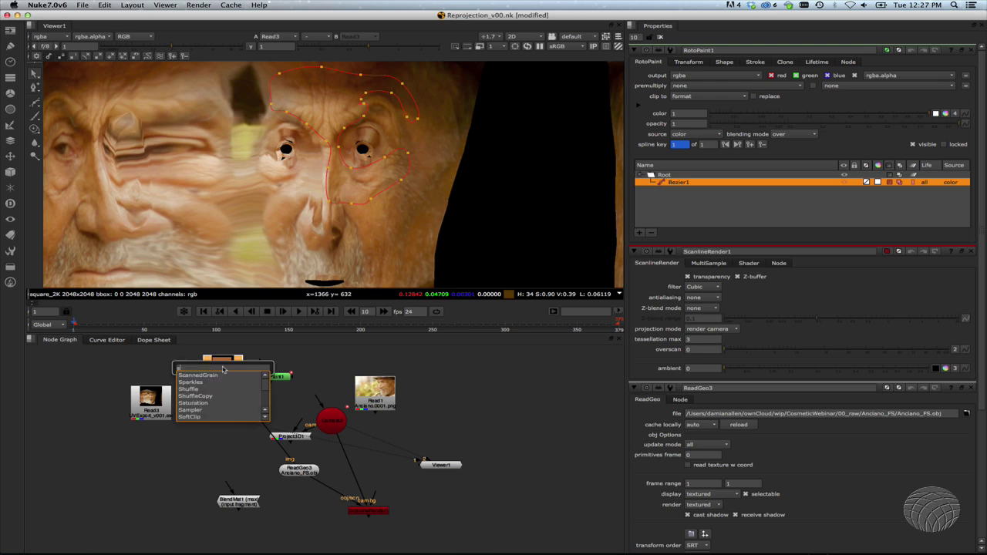
type("shu")
key("Down")
key("Down")
key("Return")
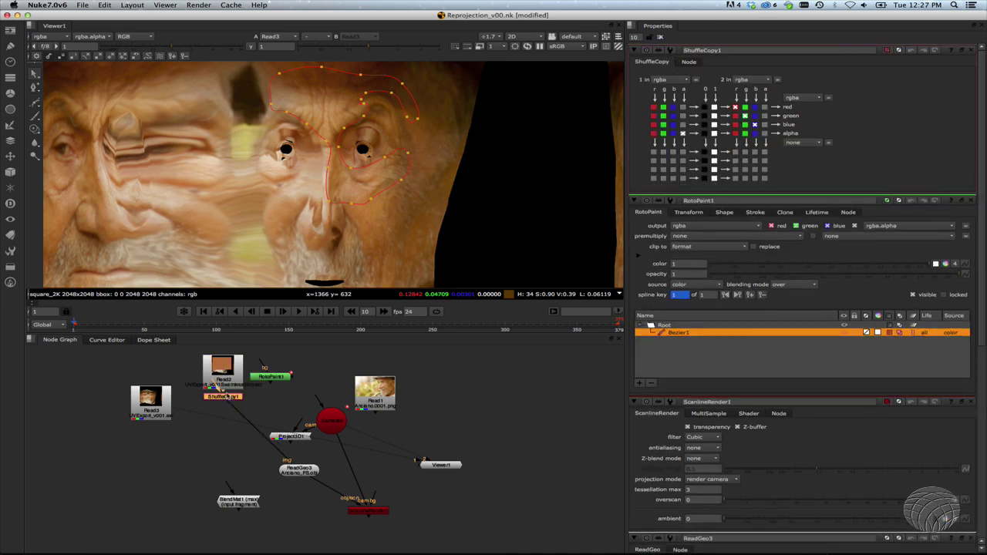
left_click_drag(226, 395, 272, 383)
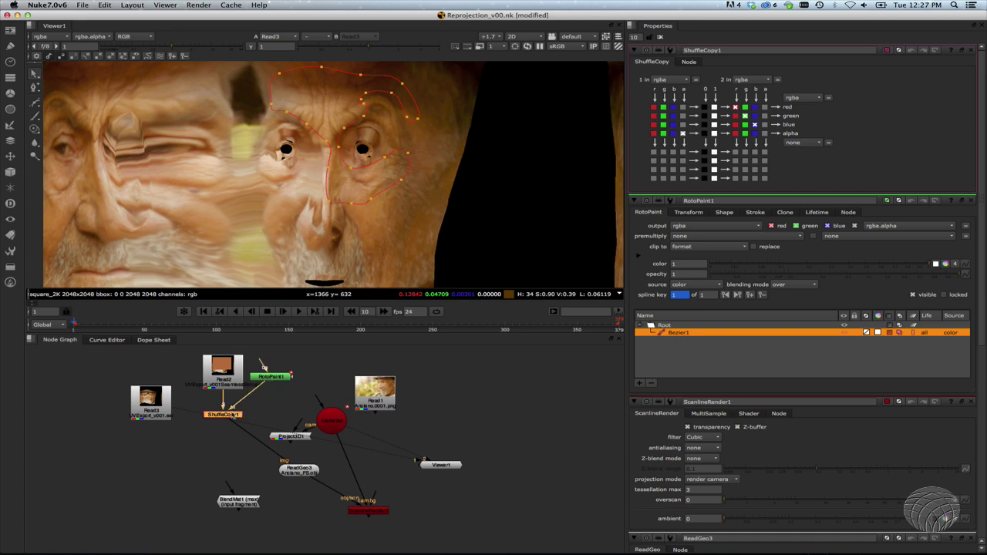
left_click_drag(233, 416, 266, 407)
Move Project3D1 aside, insert BlendMat1 between ShuffleCopy1 and ReadGeo3, and view the ScanlineRender output
left_click_drag(295, 441, 447, 426)
left_click(248, 502)
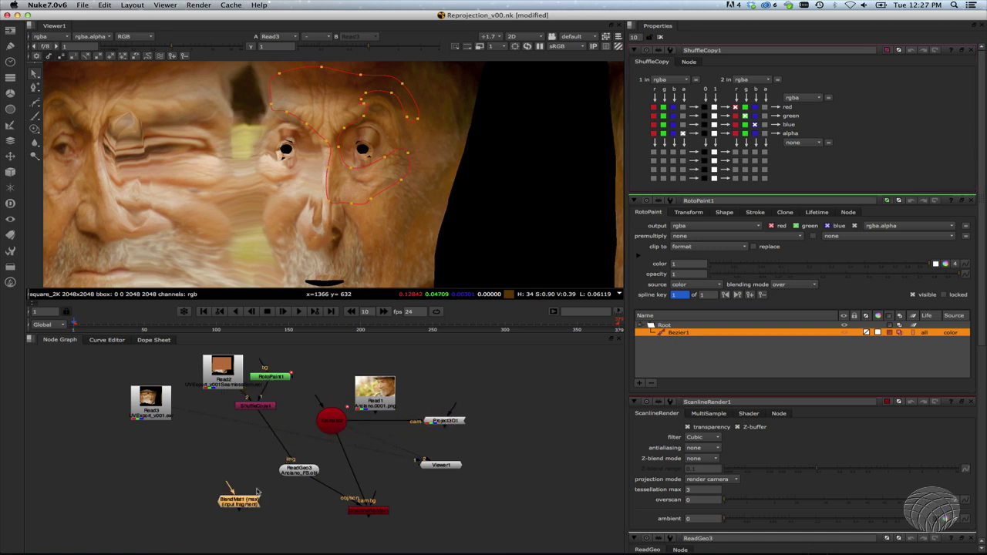
left_click_drag(257, 494, 278, 451)
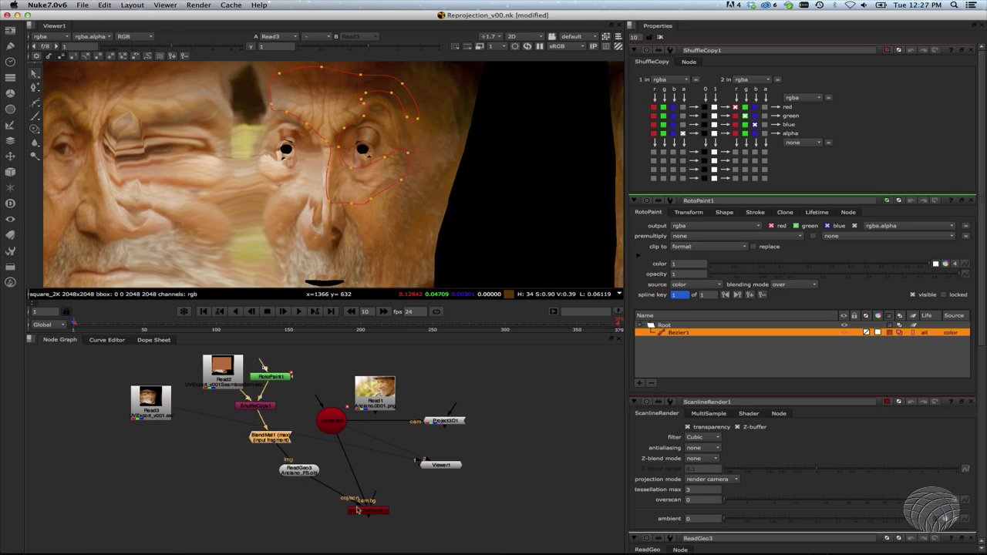
left_click(368, 511)
key("1")
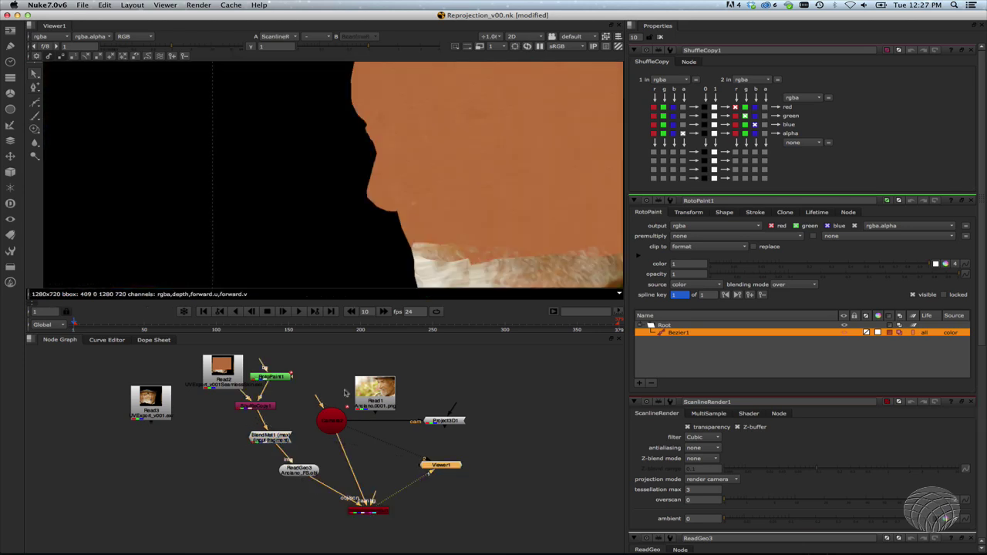
scroll(325, 217, "down", 3)
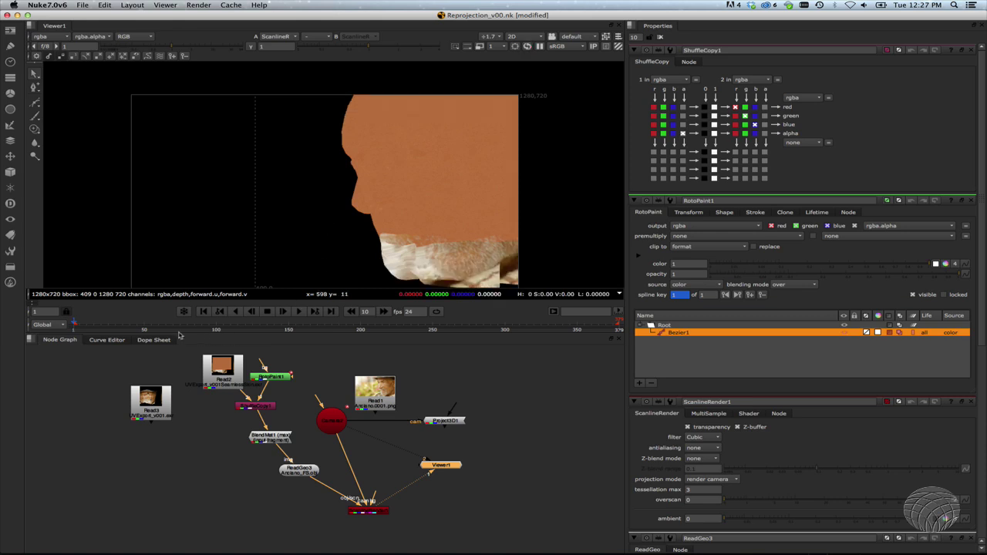
left_click(367, 513)
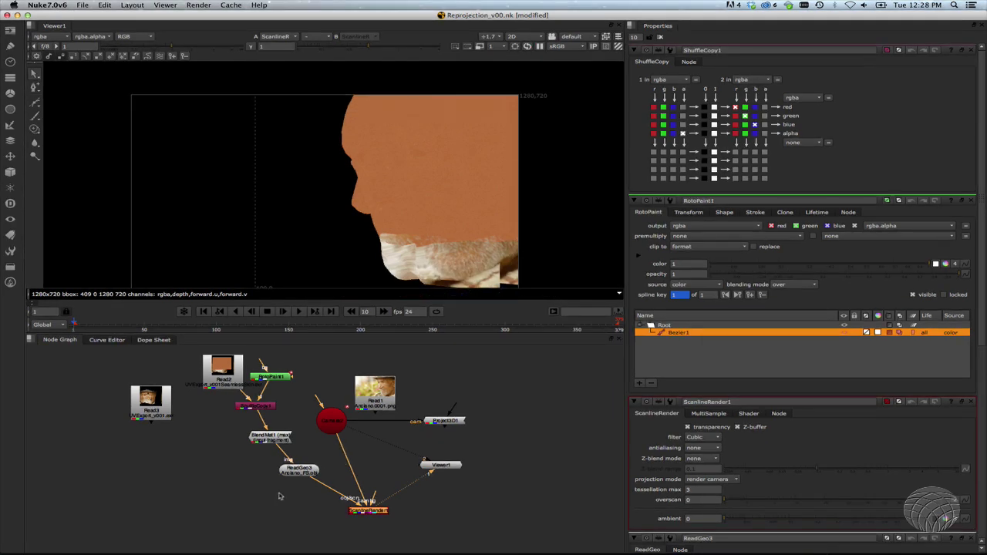
left_click(260, 398)
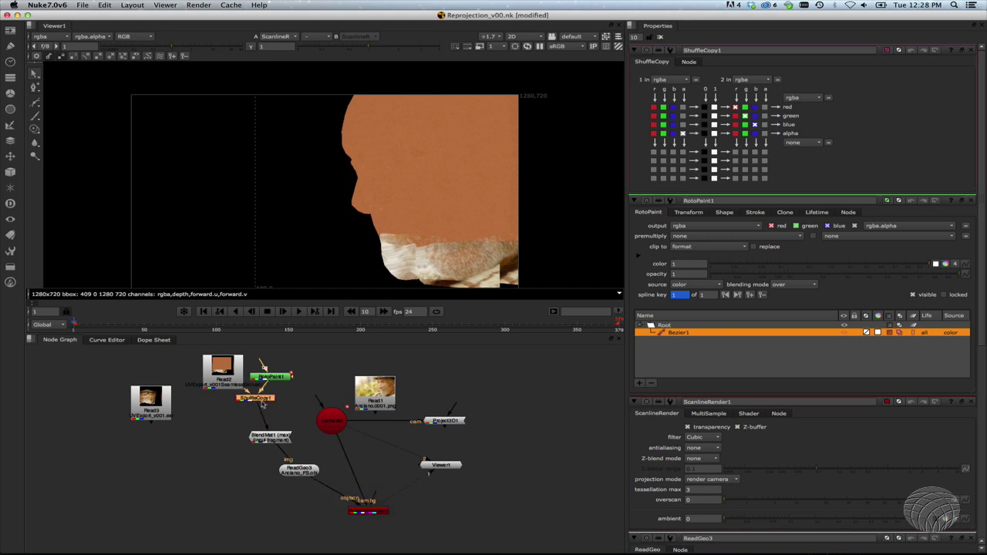
key("p")
key("r")
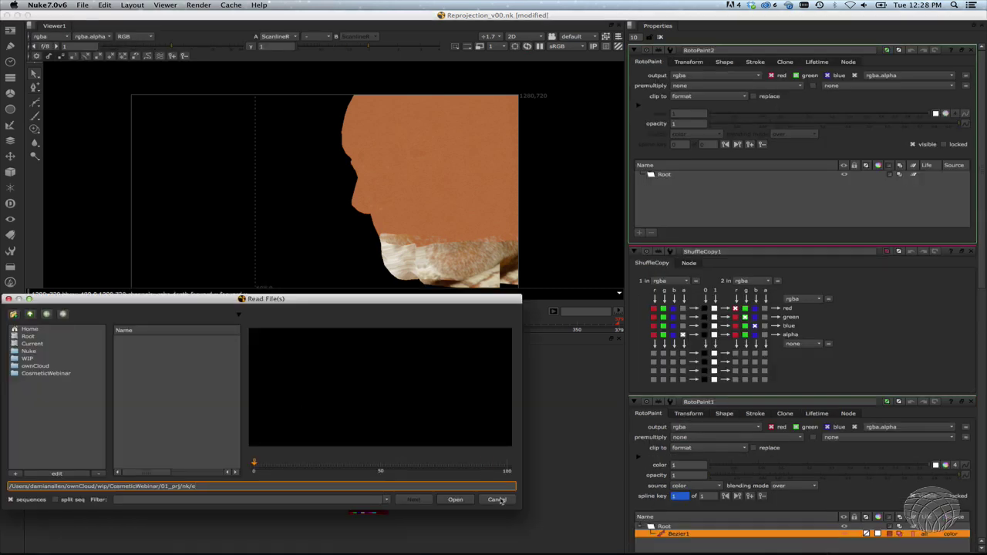
left_click(486, 501)
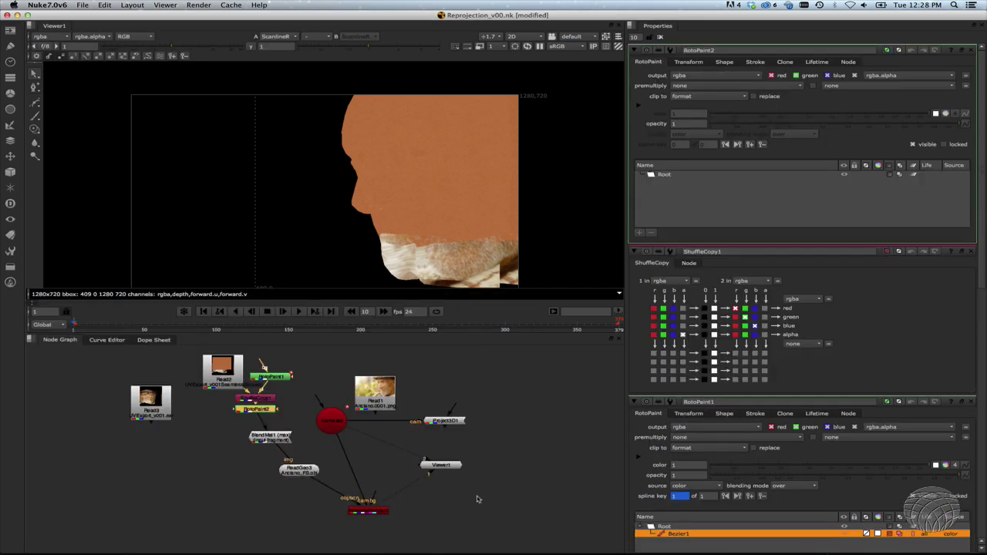
key("BackSpace")
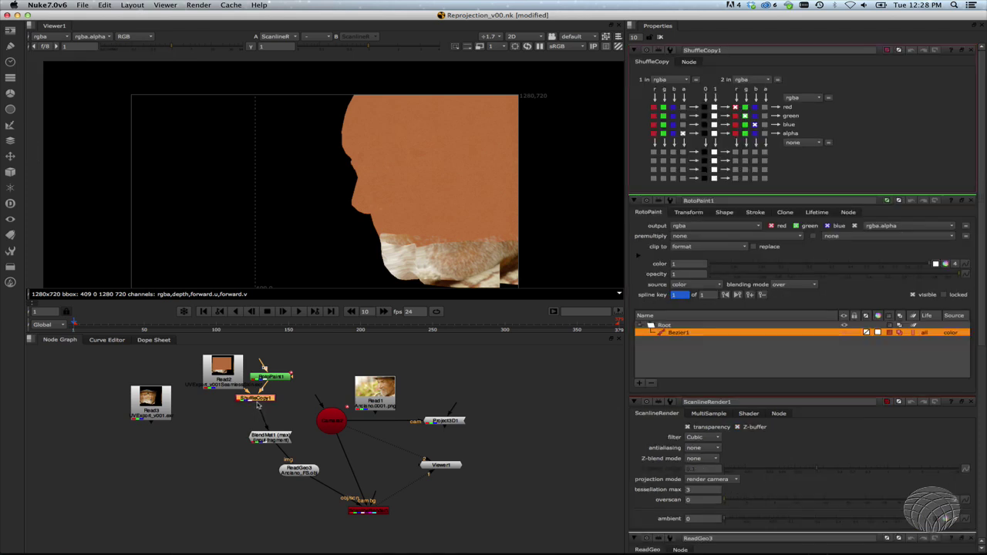
Insert a Premult node between ShuffleCopy1 and BlendMat1 and view its output
key("Tab")
type("pre")
key("Return")
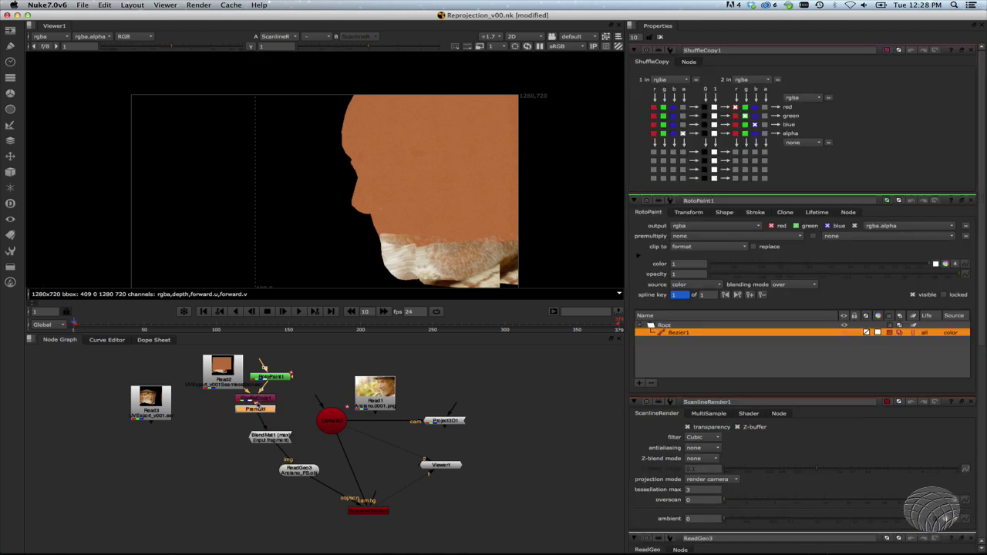
left_click_drag(262, 413, 263, 419)
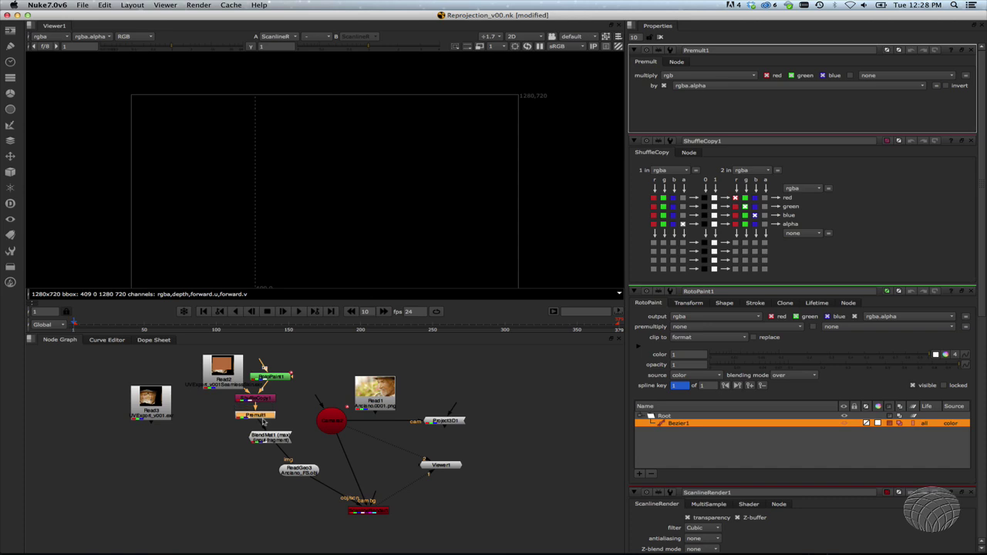
key("1")
Set RotoPaint1's clipping to no clip, then check the ScanlineRender output from frame 1 to frame 57
double_click(283, 377)
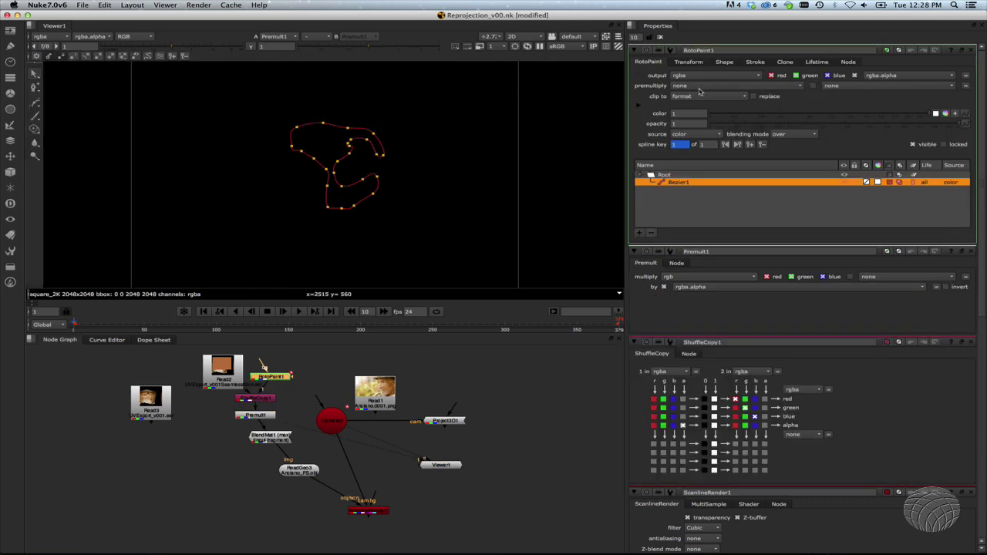
left_click(713, 96)
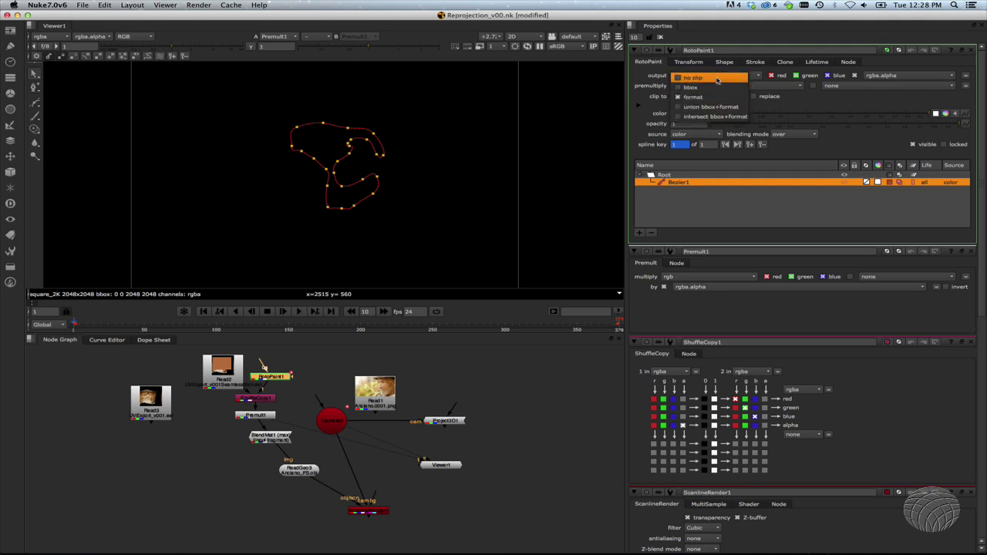
left_click(717, 80)
left_click(368, 511)
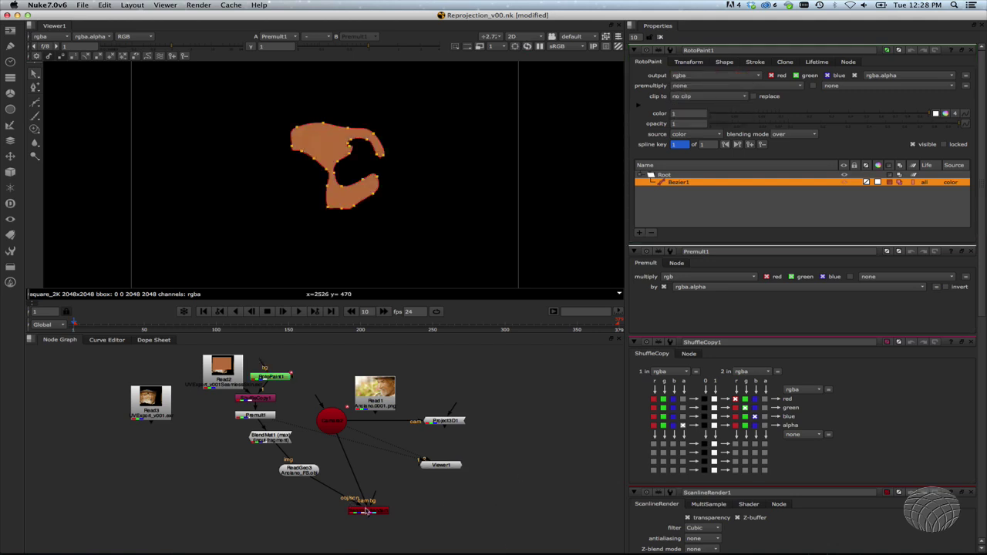
key("1")
left_click(476, 469)
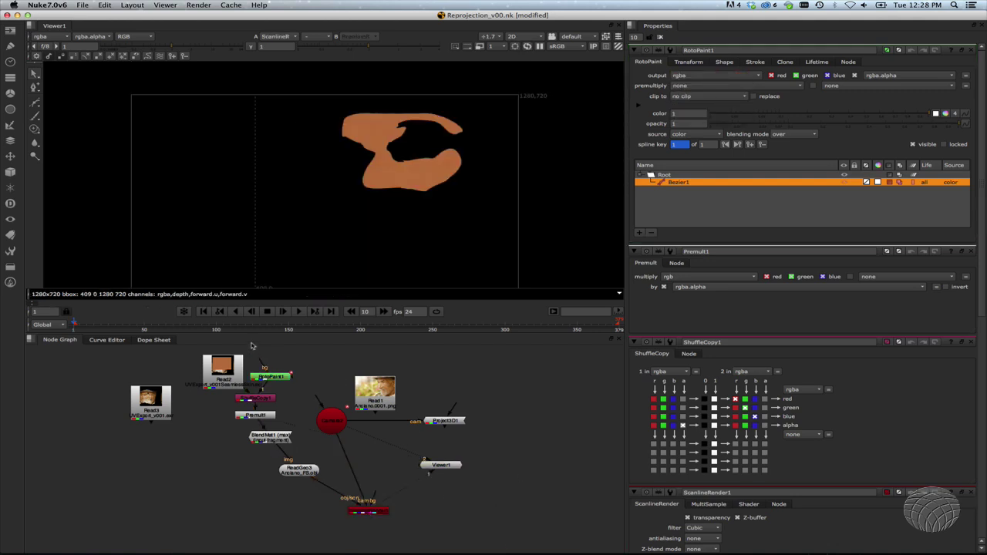
left_click_drag(104, 324, 155, 324)
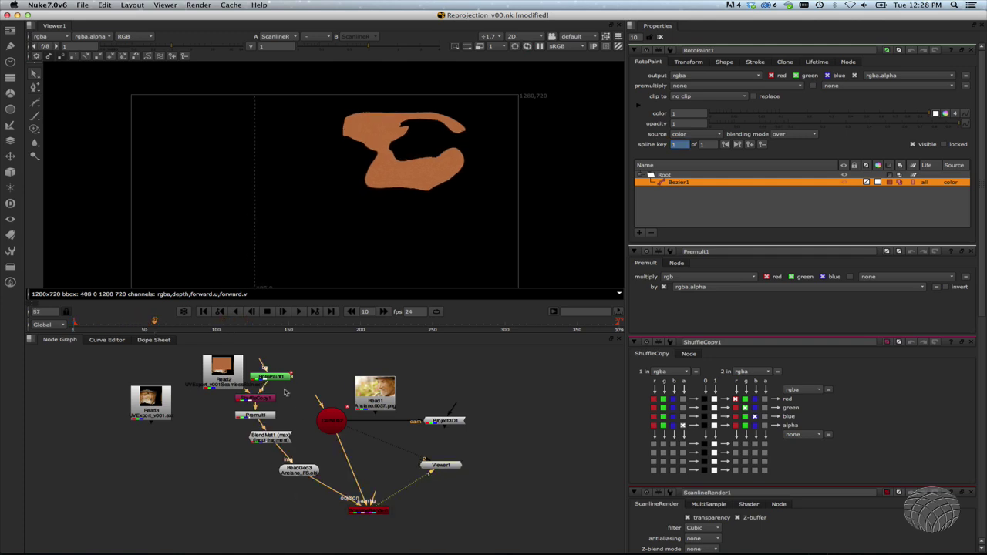
Insert a Blur node between RotoPaint1 and ShuffleCopy1 with a size of 32.5 to soften the shape's edges
left_click_drag(276, 381, 298, 361)
key("b")
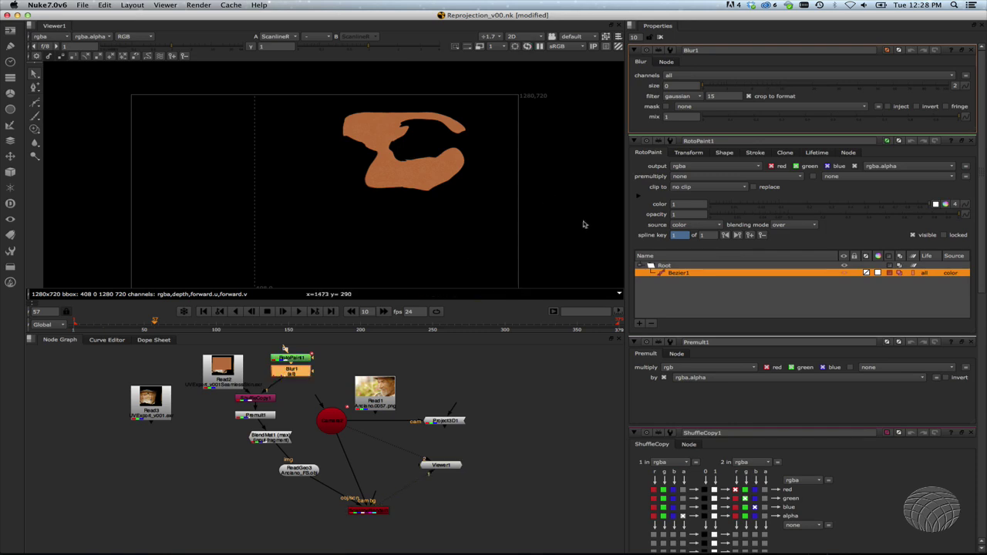
left_click_drag(716, 85, 844, 99)
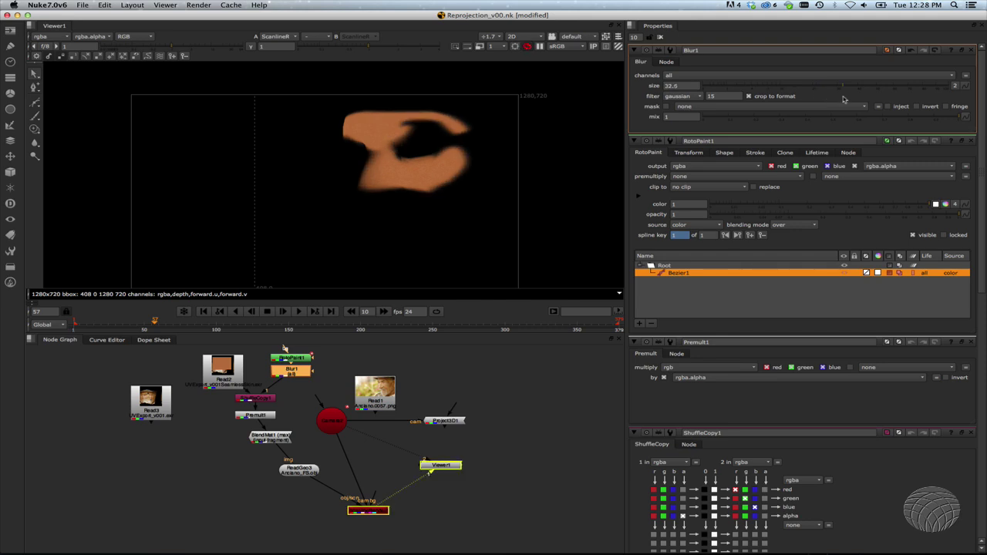
Merge the ScanlineRender output over the Read1 footage with a Merge node set to over, and arrange the nodes
left_click(377, 514)
key("m")
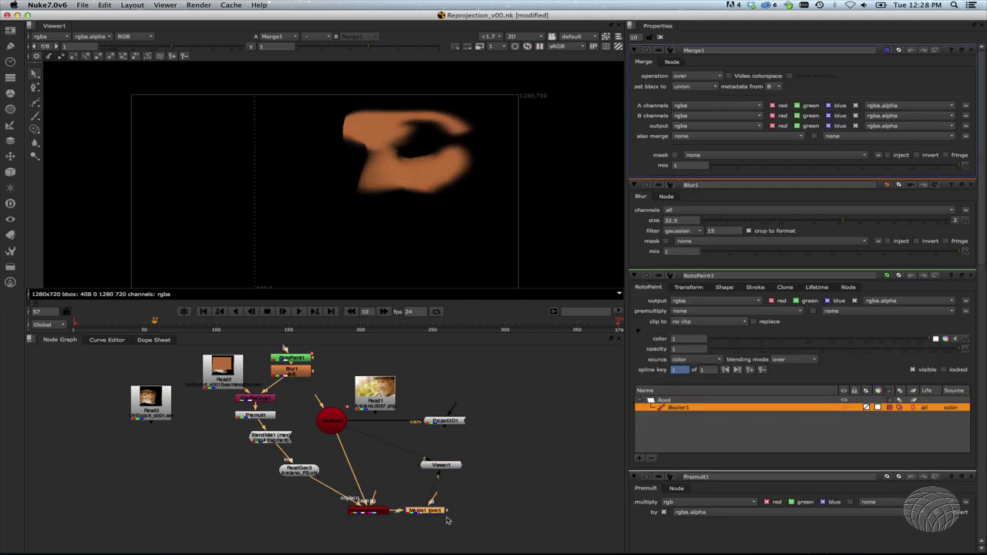
left_click_drag(434, 511, 539, 395)
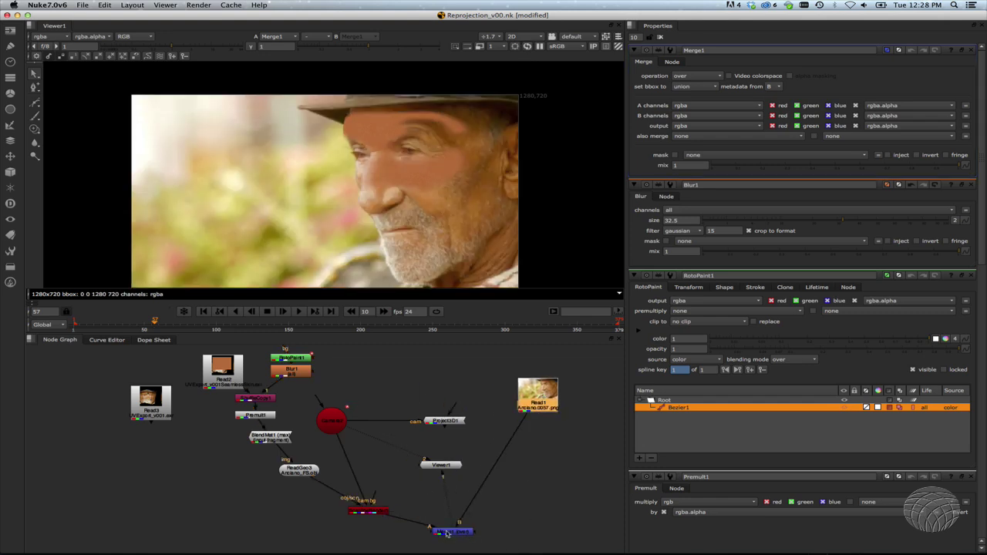
left_click_drag(446, 533, 449, 542)
left_click(441, 464)
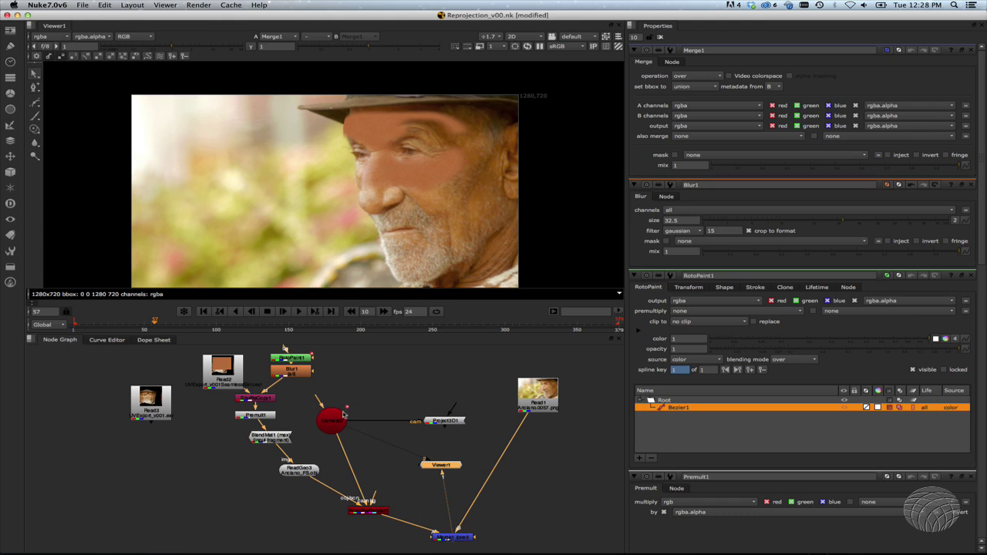
scroll(378, 418, "down", 3)
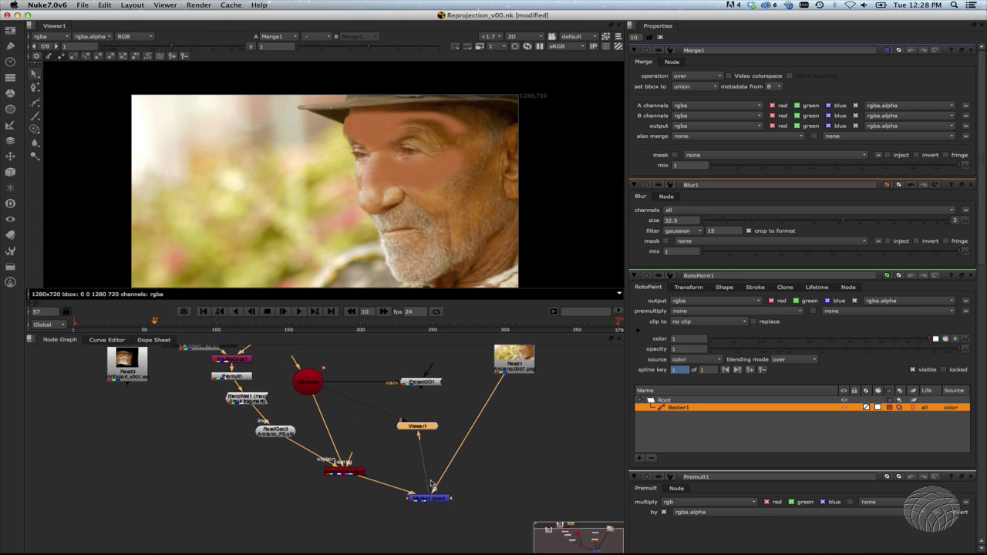
Spread out Viewer1, Merge1 and the ScanlineRender node in the node graph, and view the ScanlineRender output
left_click_drag(415, 432, 559, 430)
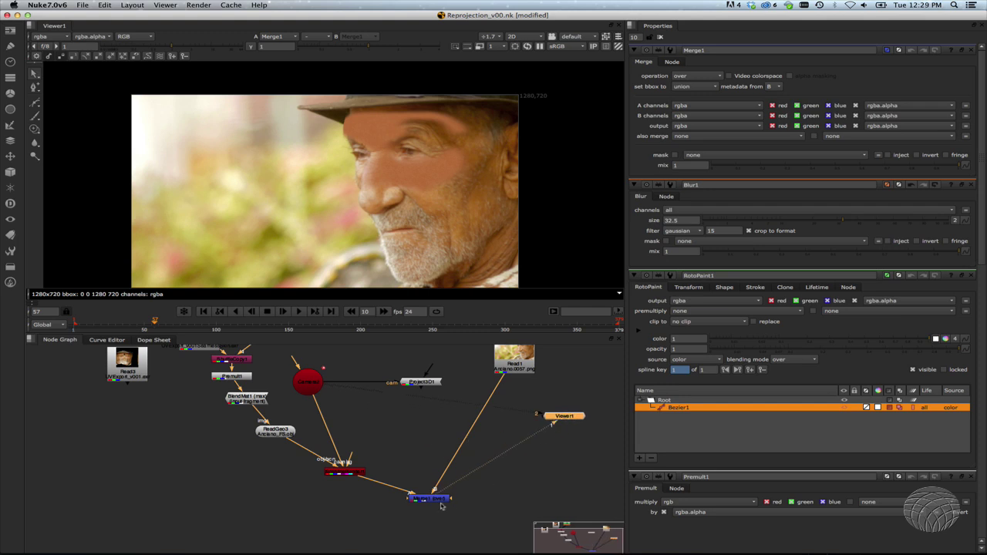
left_click(439, 502)
left_click_drag(445, 534, 463, 540)
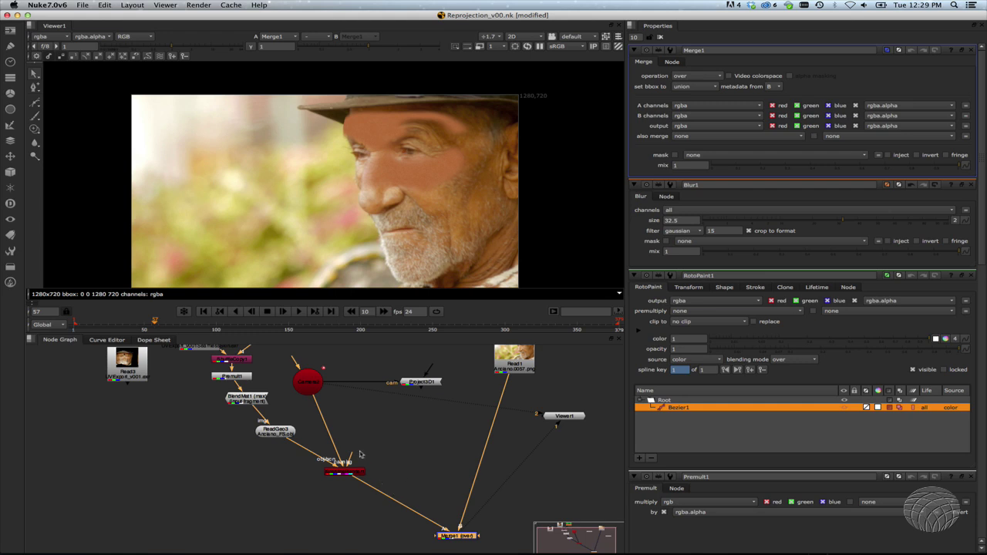
middle_click_drag(358, 442, 382, 502)
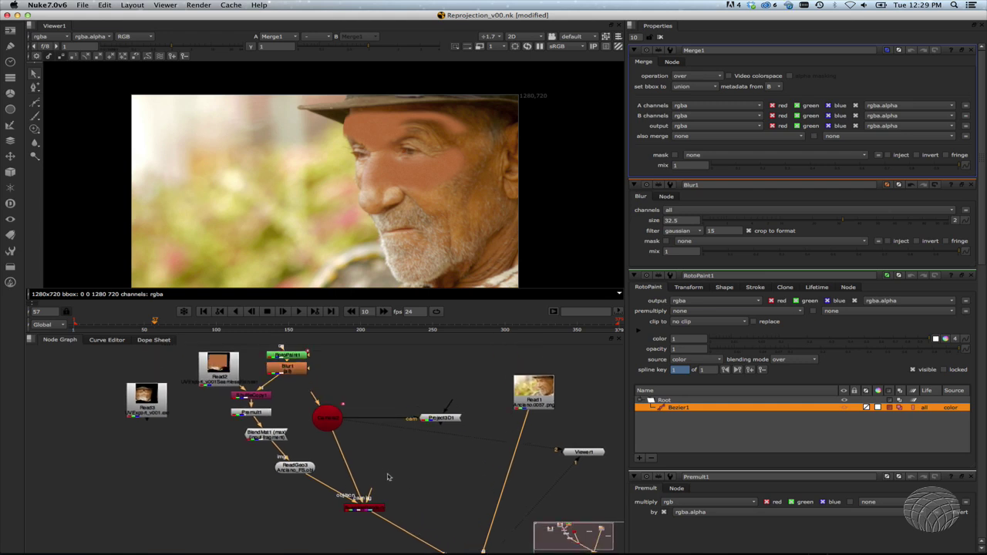
left_click(337, 498)
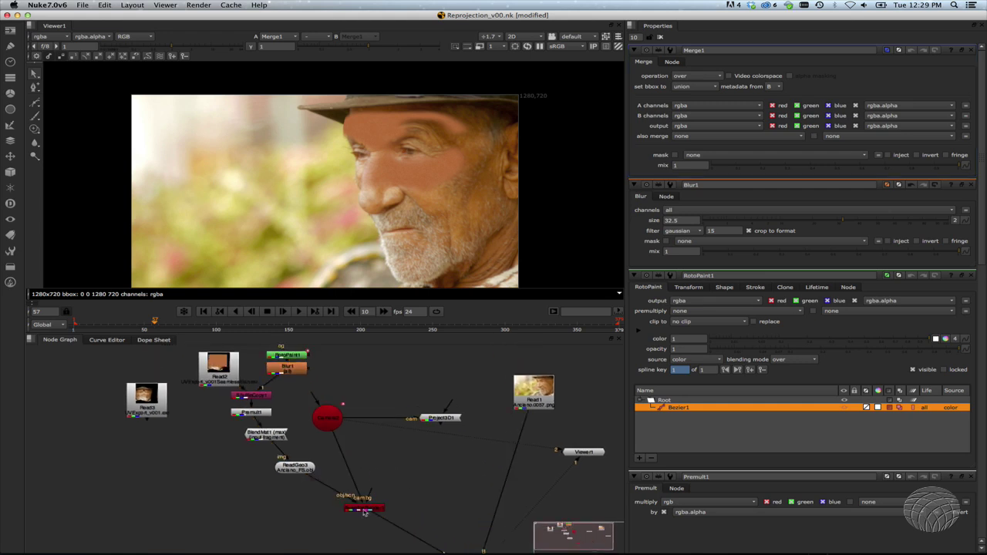
left_click_drag(365, 513, 346, 492)
key("1")
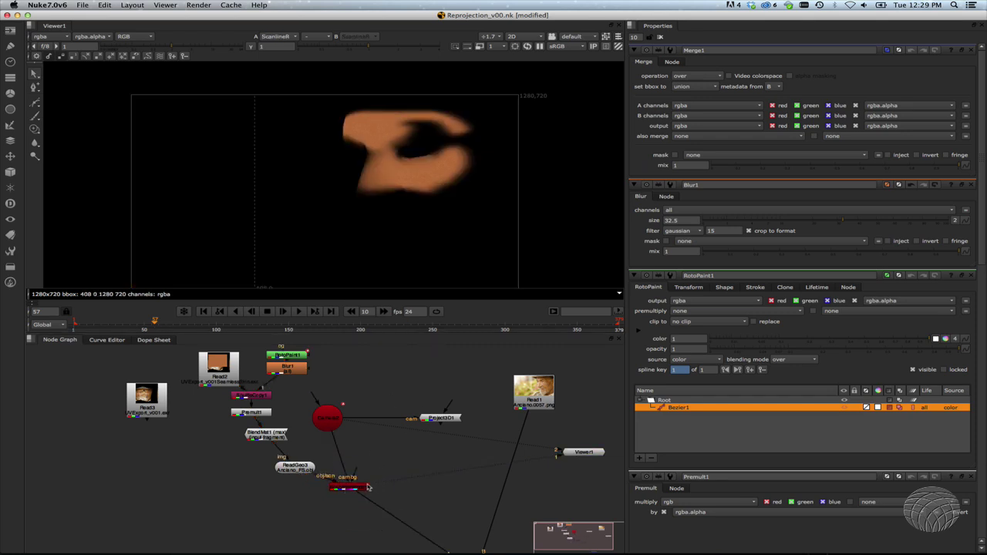
Add a Dilate node after ScanlineRender, view its output and set its size to 25.5
left_click(355, 487)
key("Tab")
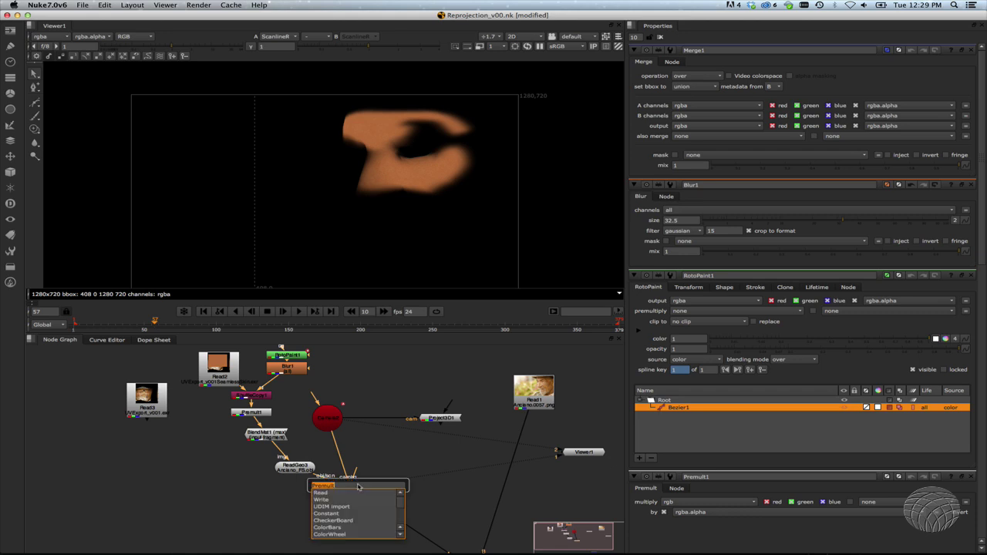
type("dil")
key("Return")
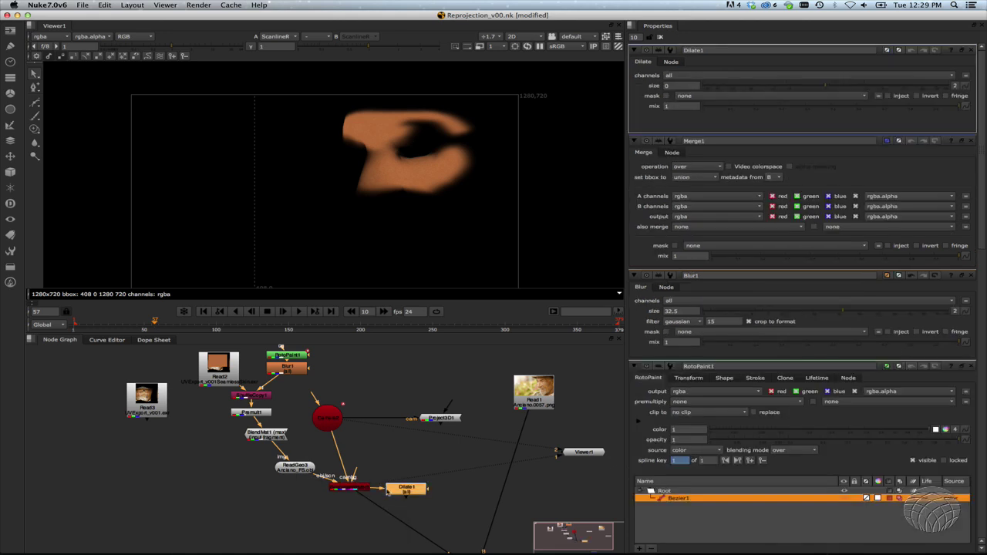
key("1")
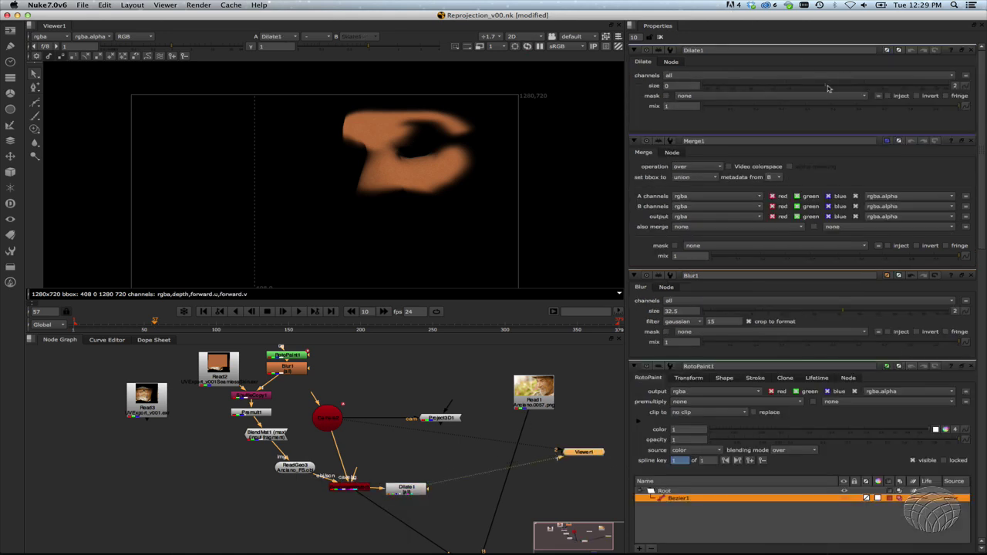
left_click_drag(827, 89, 887, 88)
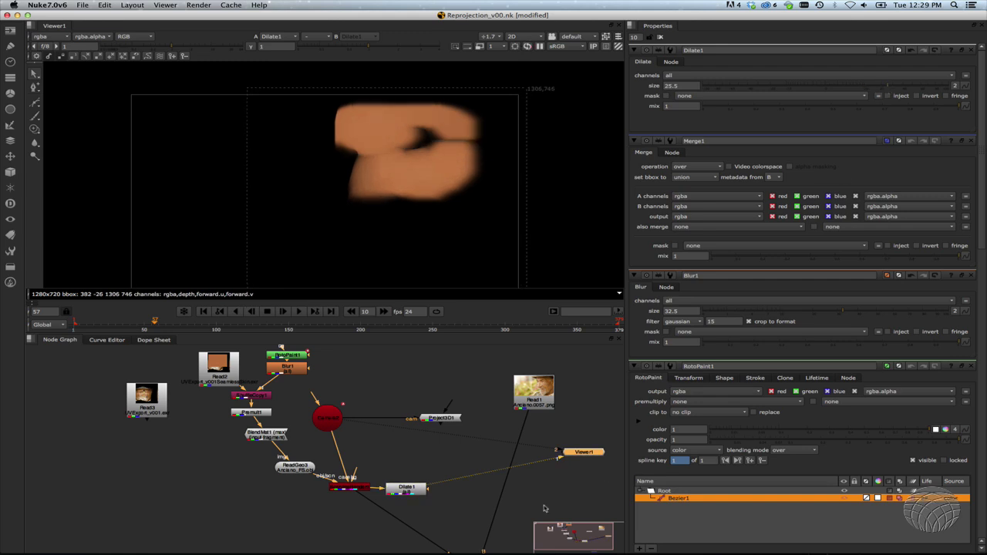
Merge the ScanlineRender output over Dilate1 with a new Merge node set to over, and view the result
left_click_drag(407, 491, 457, 506)
left_click(402, 486)
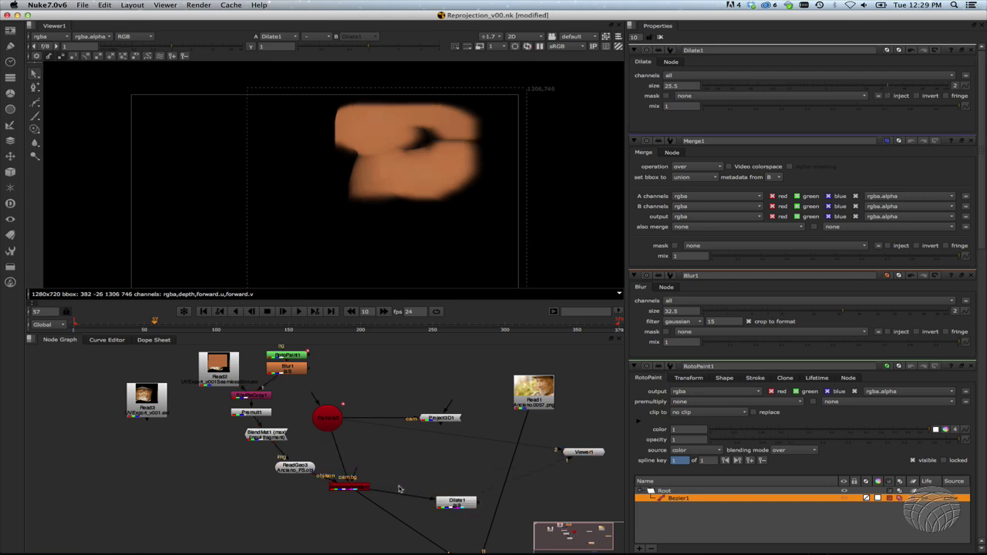
left_click(359, 490)
key("m")
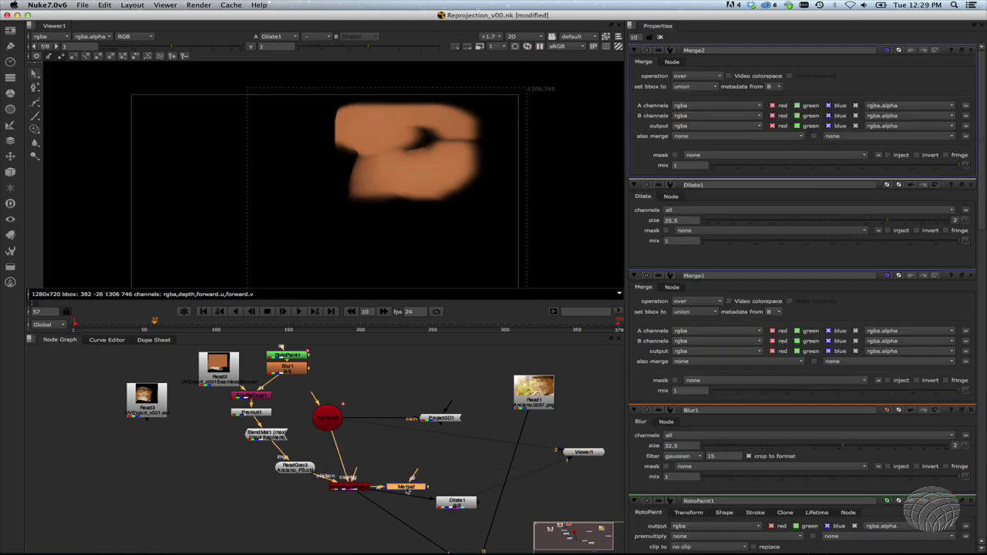
left_click_drag(414, 489, 459, 503)
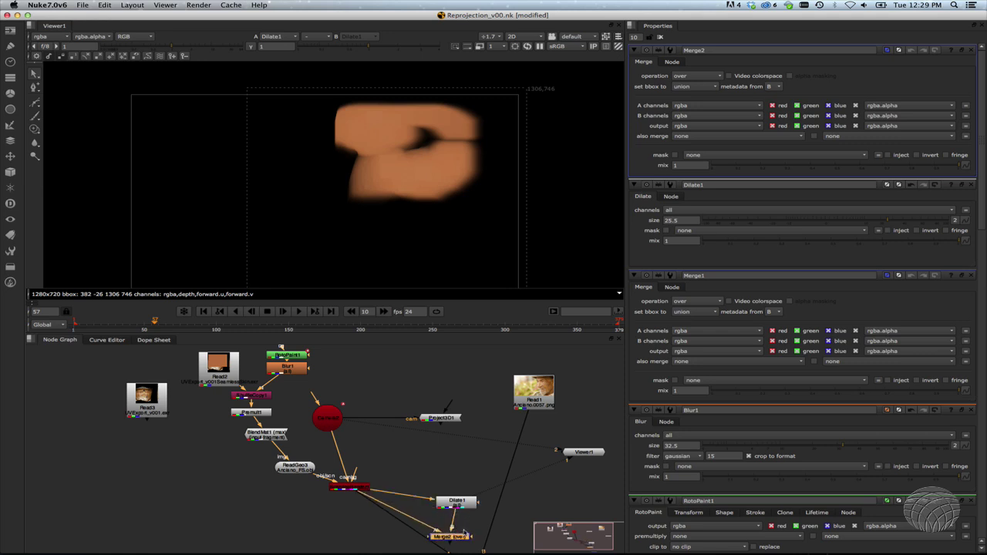
key("1")
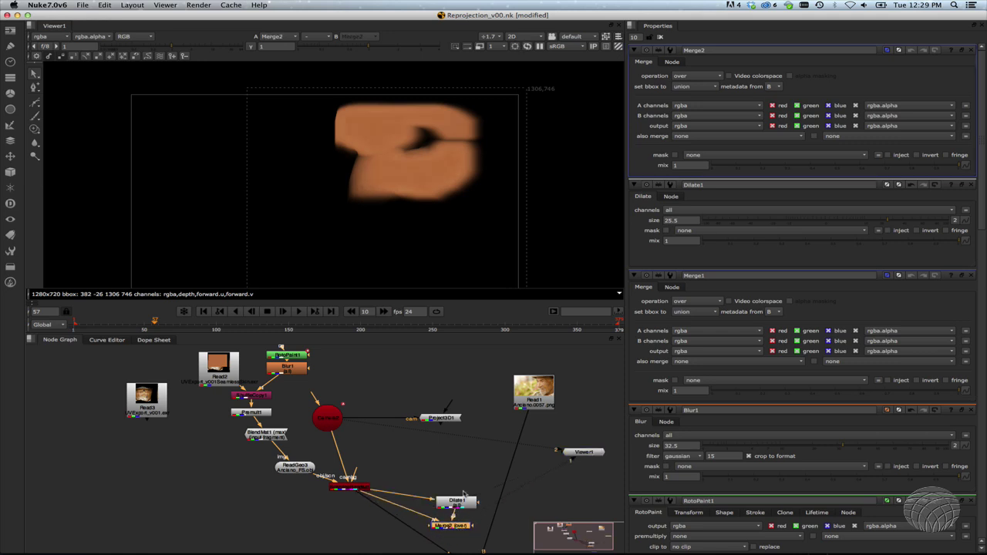
Reposition Dilate1 and Merge2, and add a Blur node with a size of 12.2 after Merge2
middle_click_drag(461, 508, 424, 453)
left_click_drag(424, 452, 391, 418)
left_click_drag(417, 472, 397, 443)
key("b")
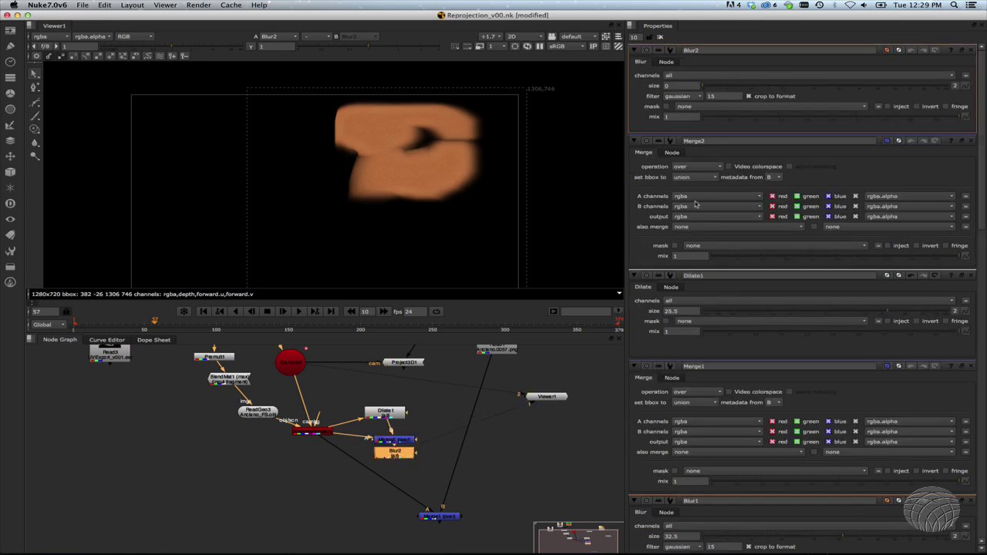
left_click_drag(703, 88, 788, 104)
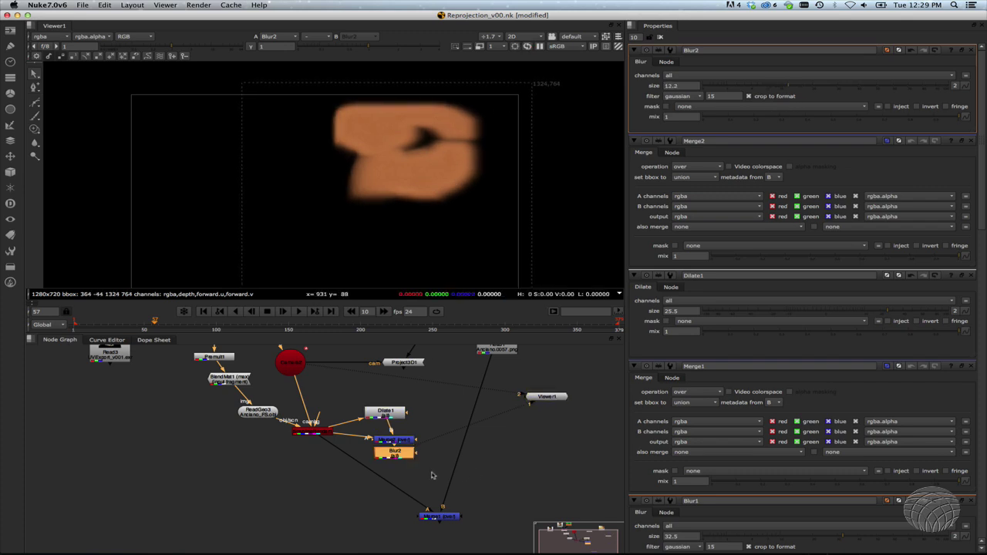
Clone Blur2, connect the clone to the Read1 footage, view it and set the blur size to 32.5
left_click(405, 467)
left_click(400, 458)
left_click_drag(401, 458, 507, 455)
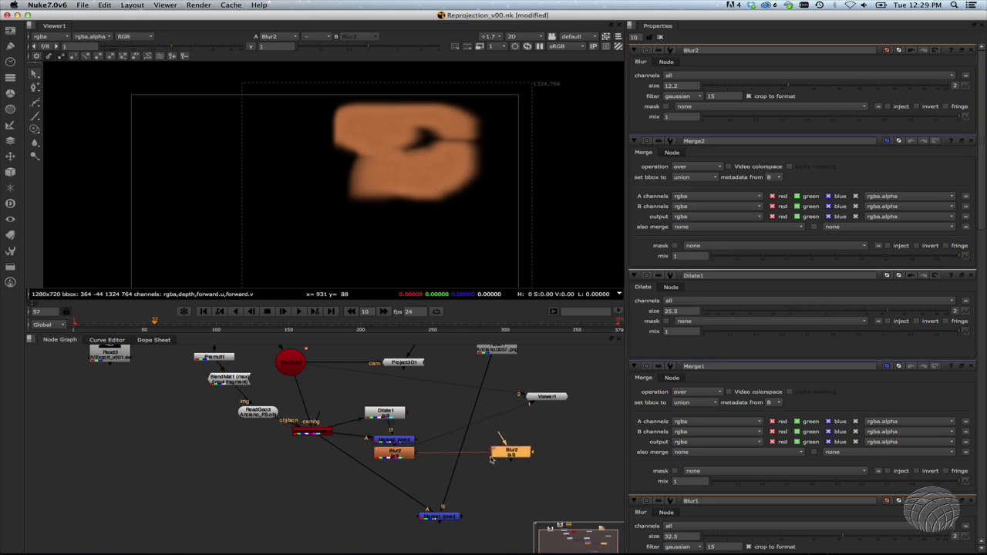
middle_click_drag(525, 441, 521, 469)
left_click_drag(502, 473, 493, 372)
key("1")
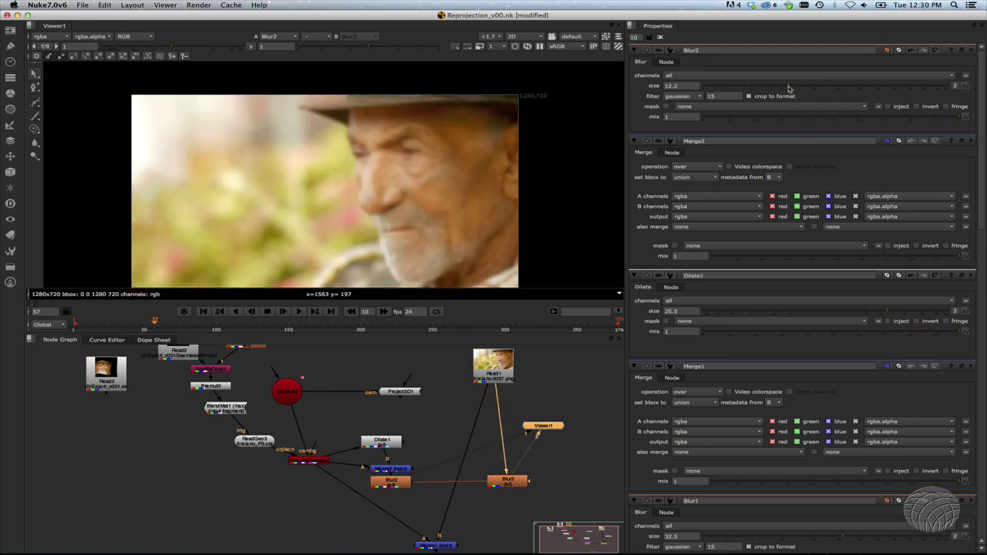
left_click_drag(790, 86, 843, 105)
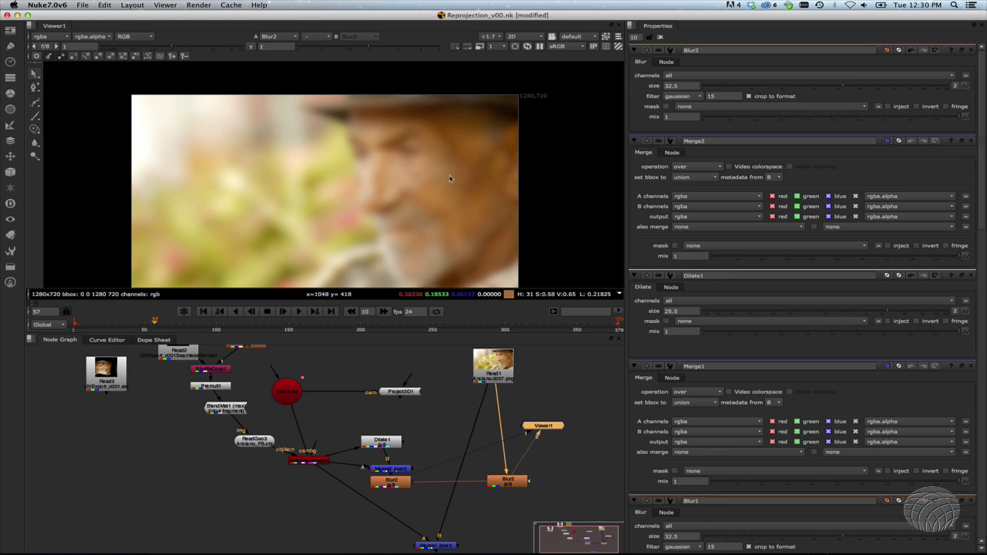
Add a Merge node below the cloned Blur2 and set its operation to divide
left_click_drag(509, 488, 502, 479)
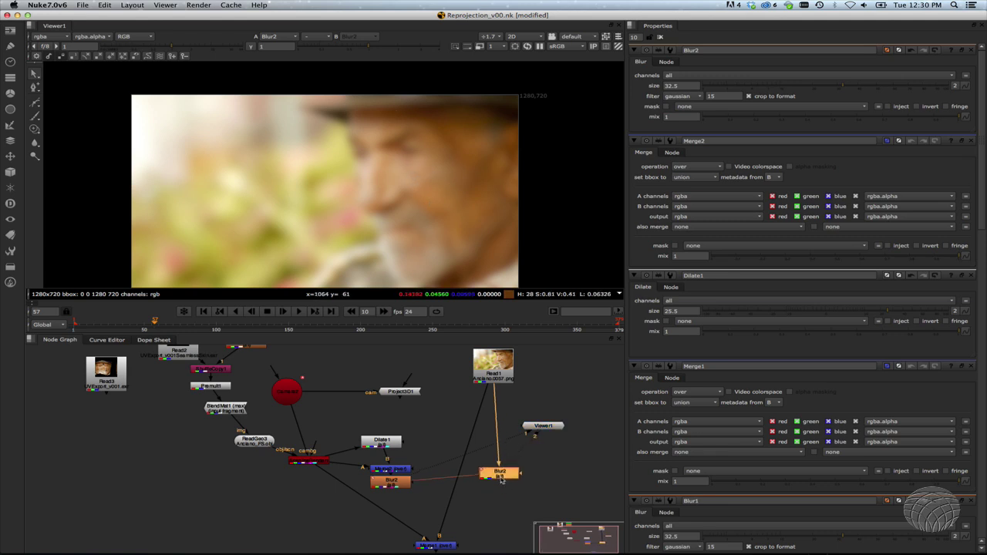
key("m")
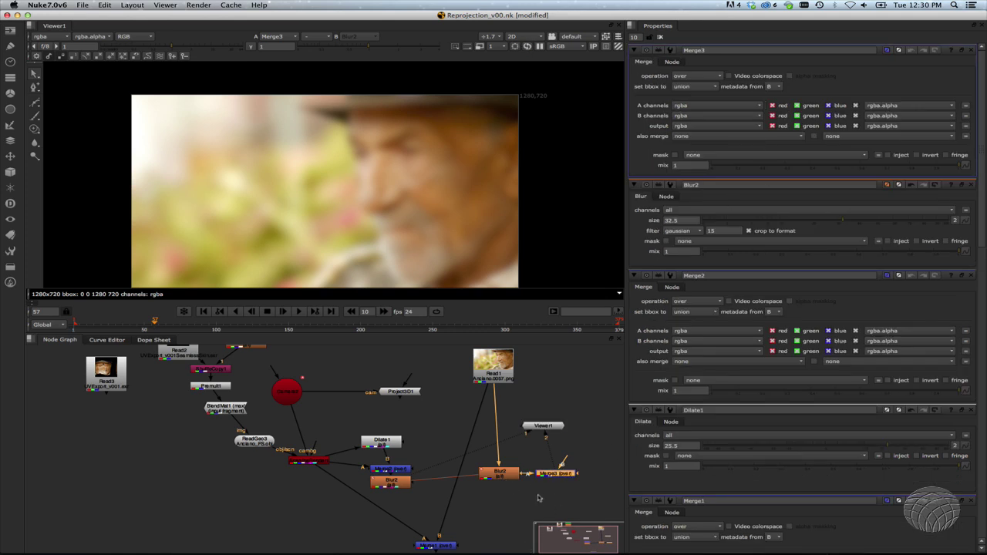
left_click_drag(554, 480, 497, 515)
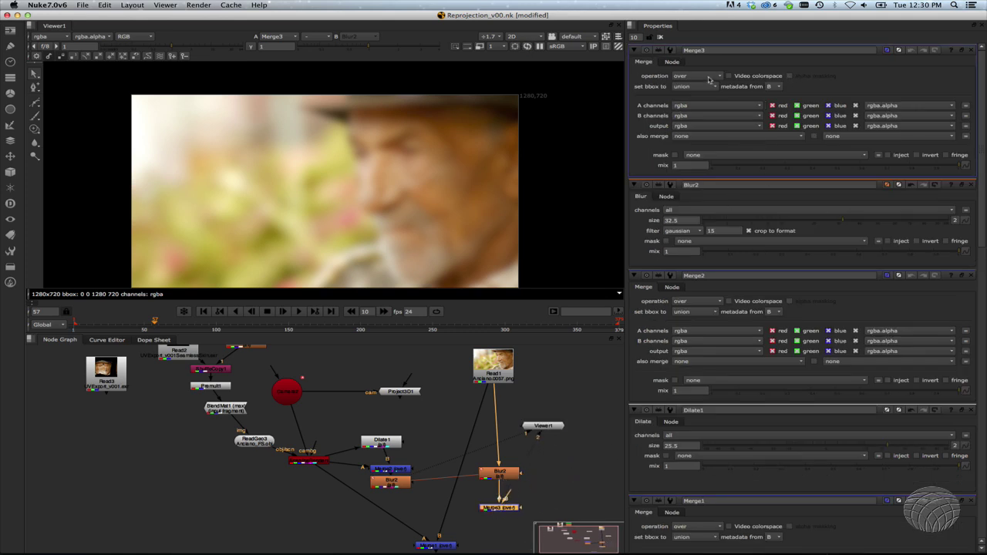
left_click(707, 76)
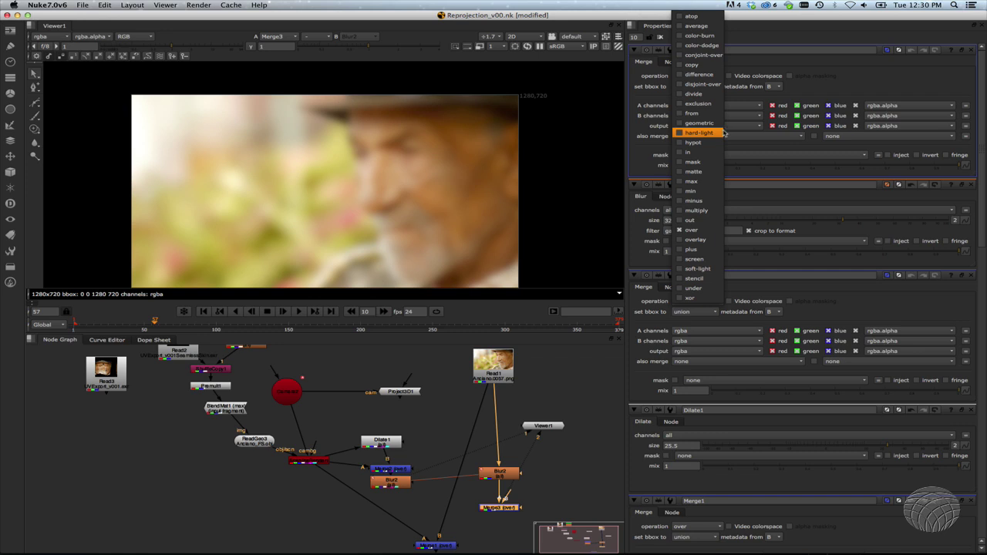
left_click(698, 93)
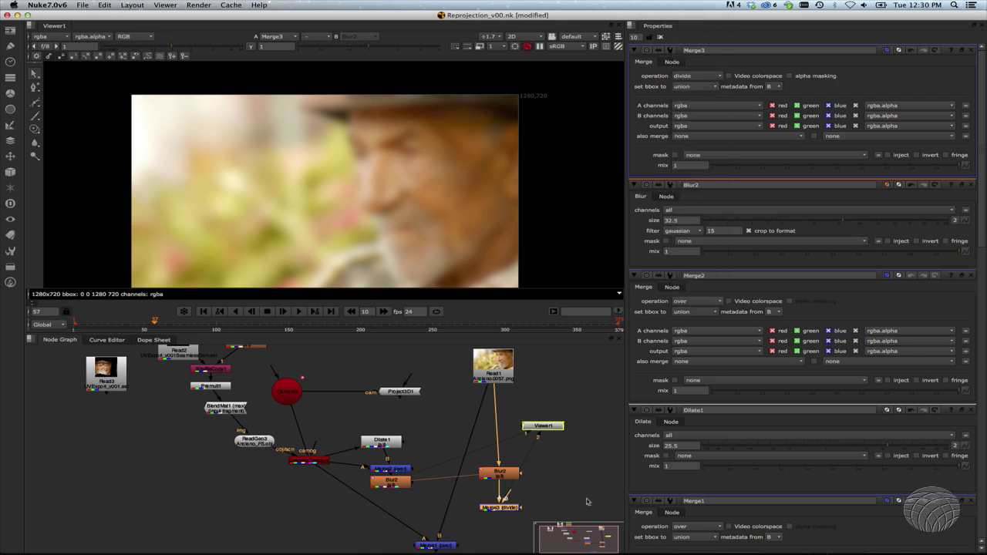
Connect the divide Merge's B input to the original Blur2, and view the outputs of Blur2 and the divide
left_click_drag(509, 498, 396, 487)
left_click(395, 486)
key("1")
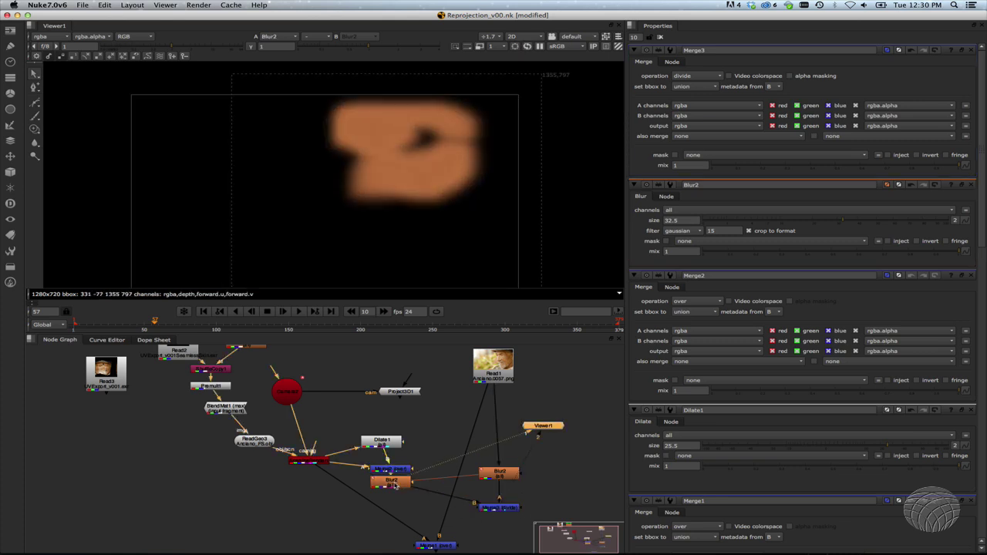
left_click(497, 508)
key("1")
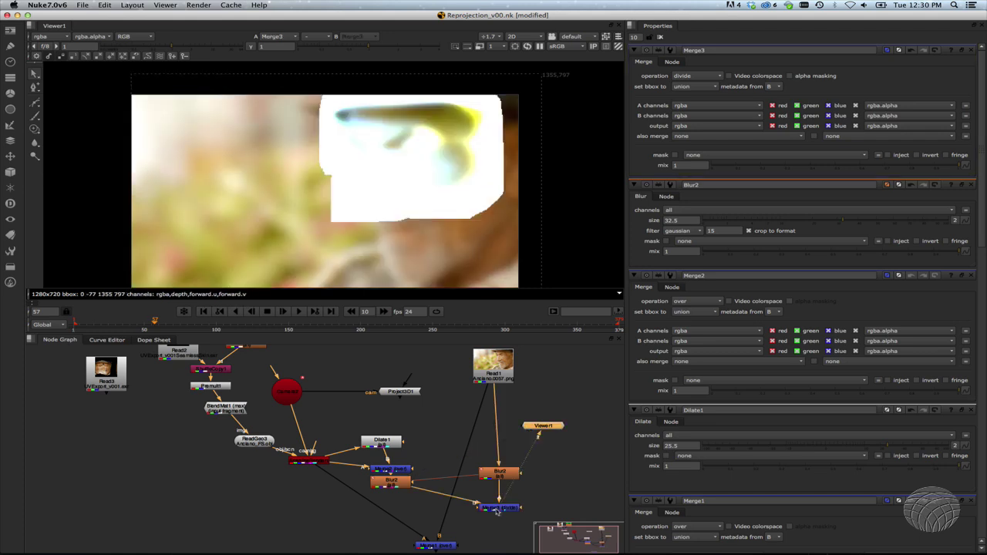
Tidy the node graph by raising Dilate1 and the Merge2 and Blur2 nodes and placing the divide Merge beneath them
left_click_drag(385, 444, 378, 419)
mouse_move(388, 468)
left_mouse_down()
mouse_move(386, 444)
mouse_move(387, 455)
left_mouse_up()
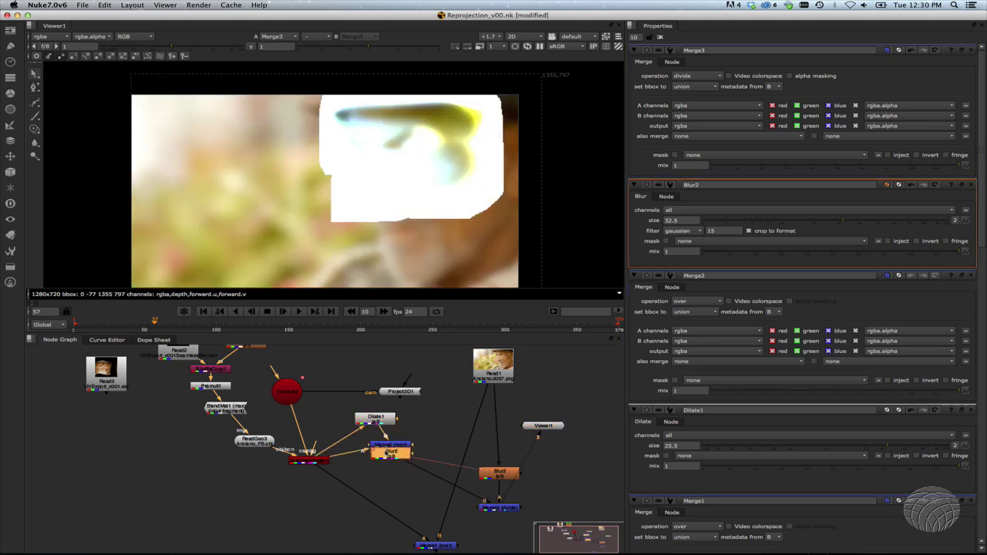
left_click_drag(498, 509, 404, 487)
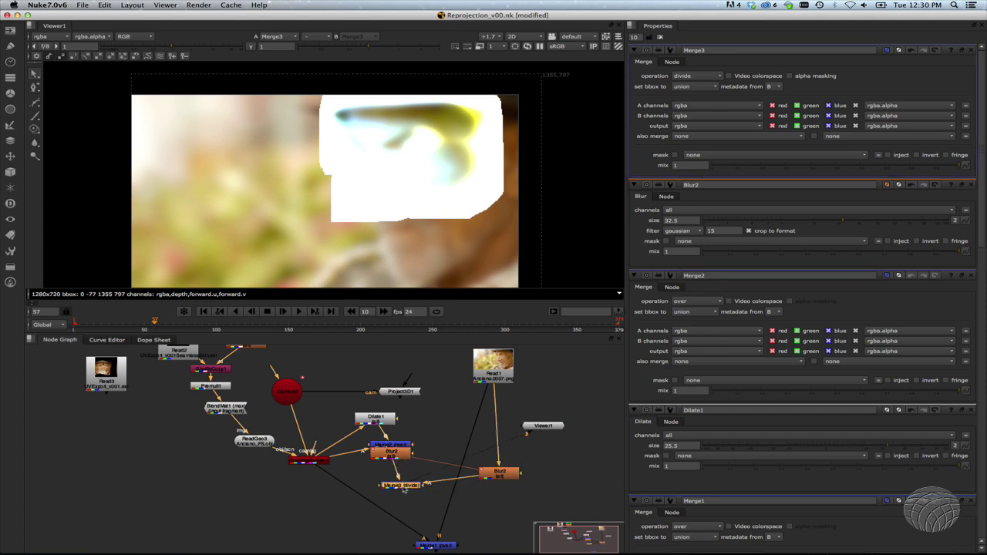
Add a Multiply merge after the divide node, and connect its B input to ScanlineRender
key("Tab")
type("mul")
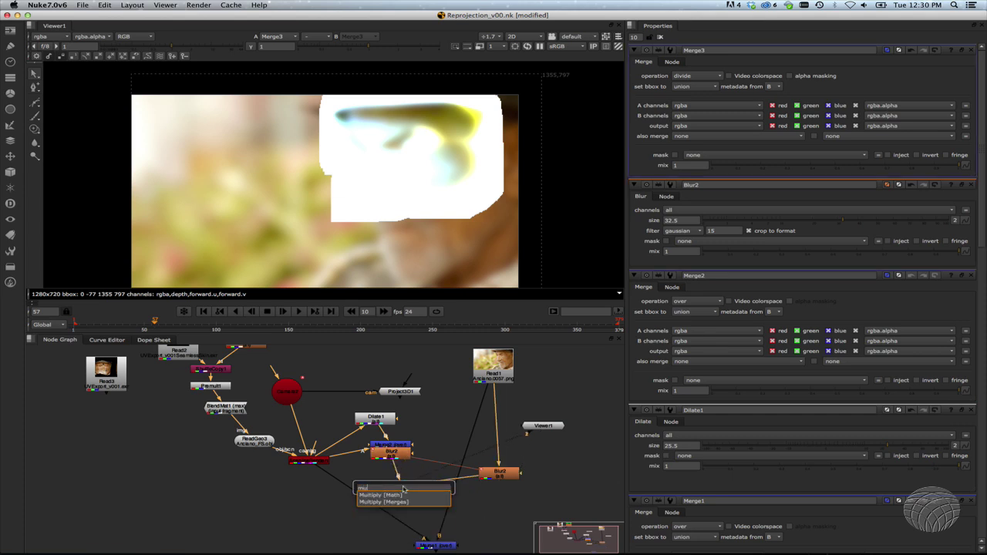
key("Down")
key("Return")
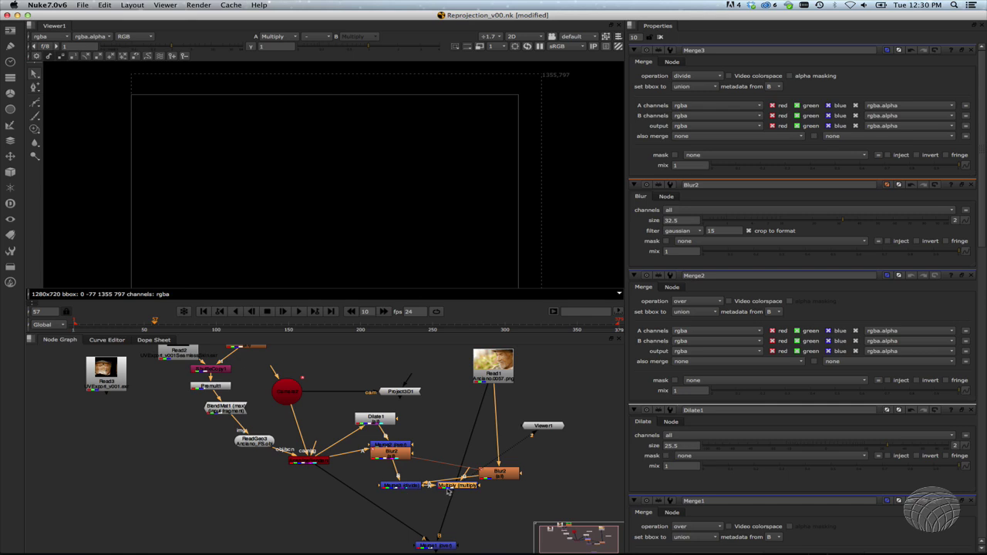
left_click_drag(449, 492, 309, 462)
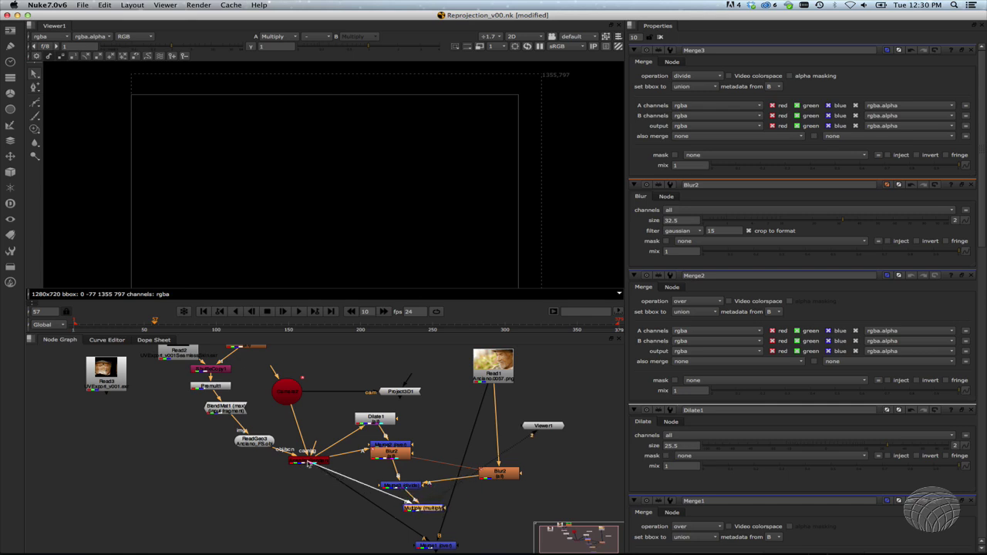
left_click(427, 511)
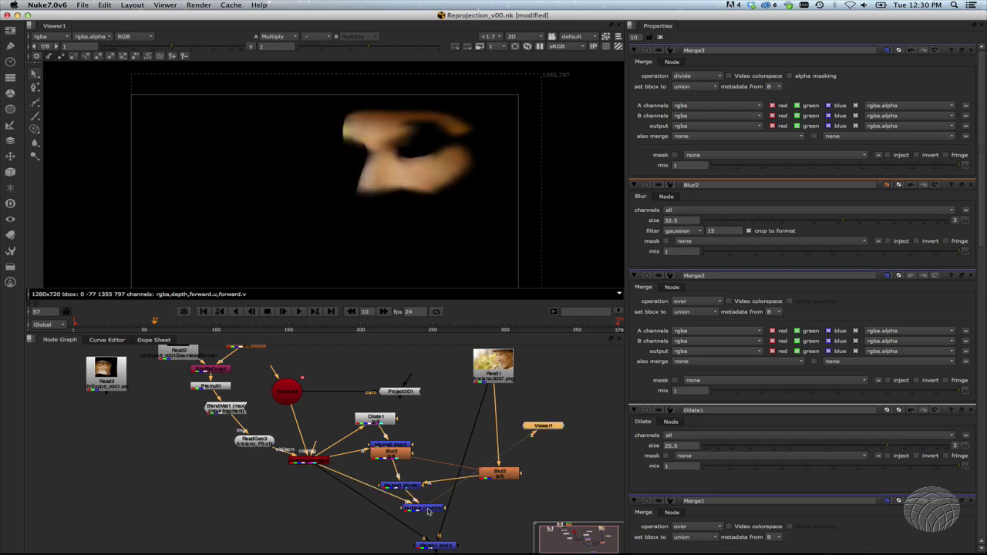
Compare the ScanlineRender output with the Multiply output in the viewer
key("1")
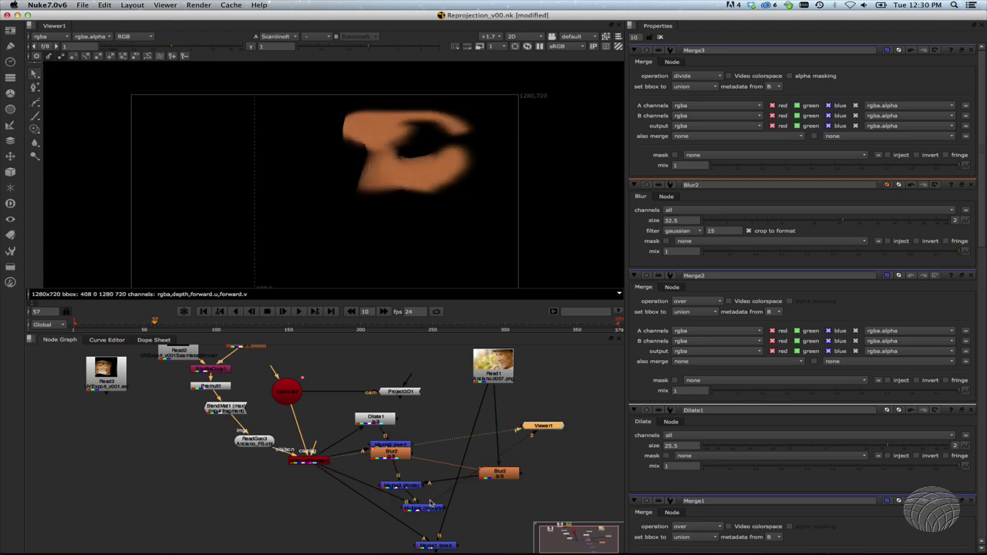
left_click(427, 512)
key("1")
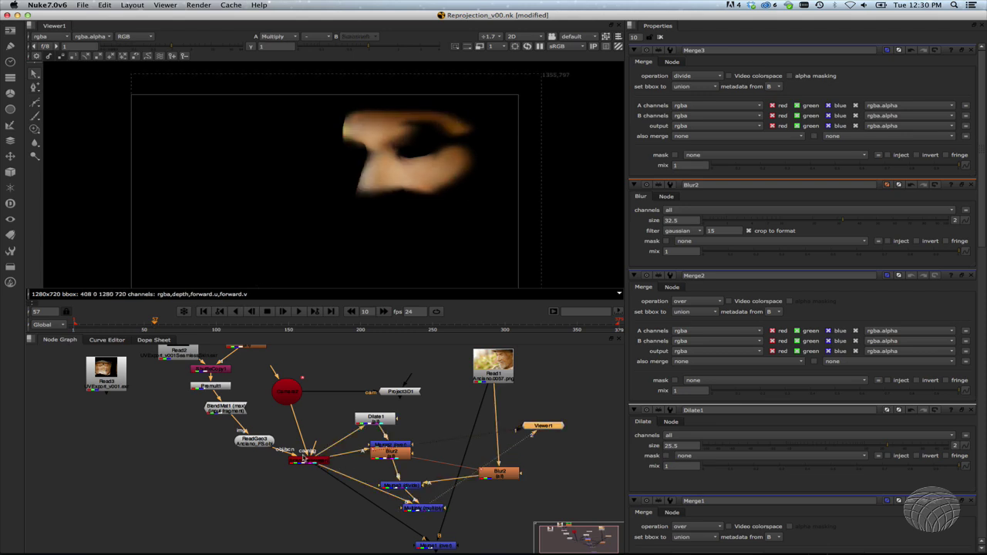
left_click(311, 463)
key("1")
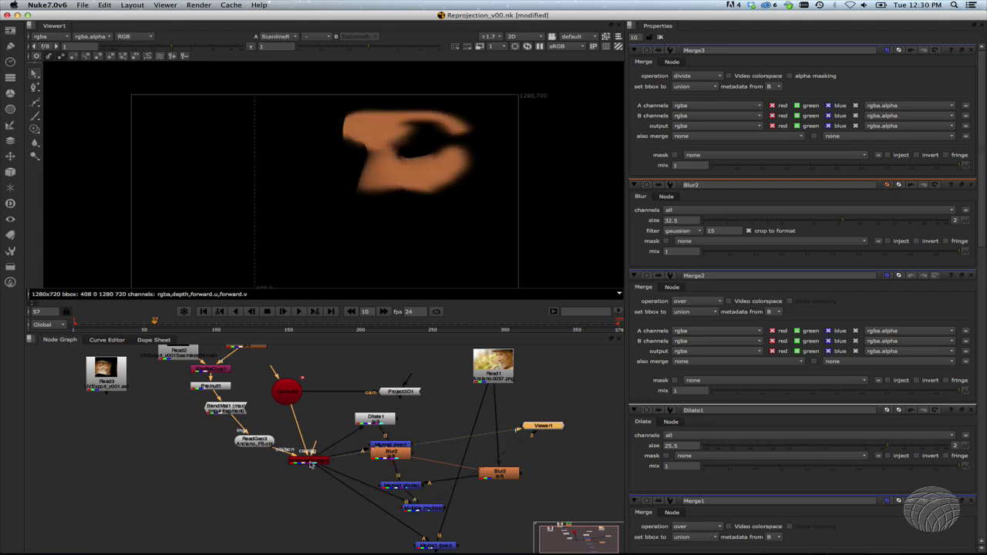
left_click(429, 510)
key("1")
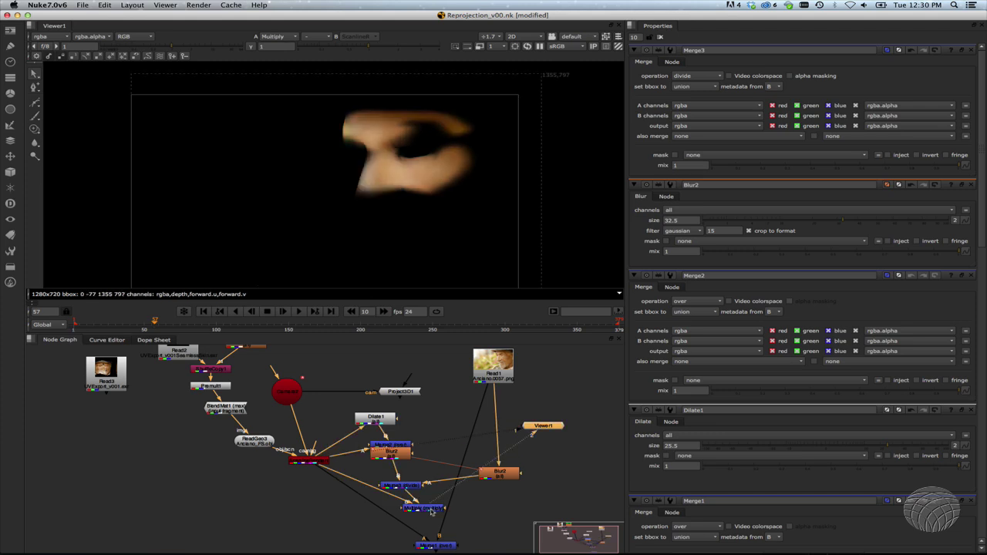
Recheck the Multiply result against the ScanlineRender image, and place the Multiply node directly beneath the divide node
key("1")
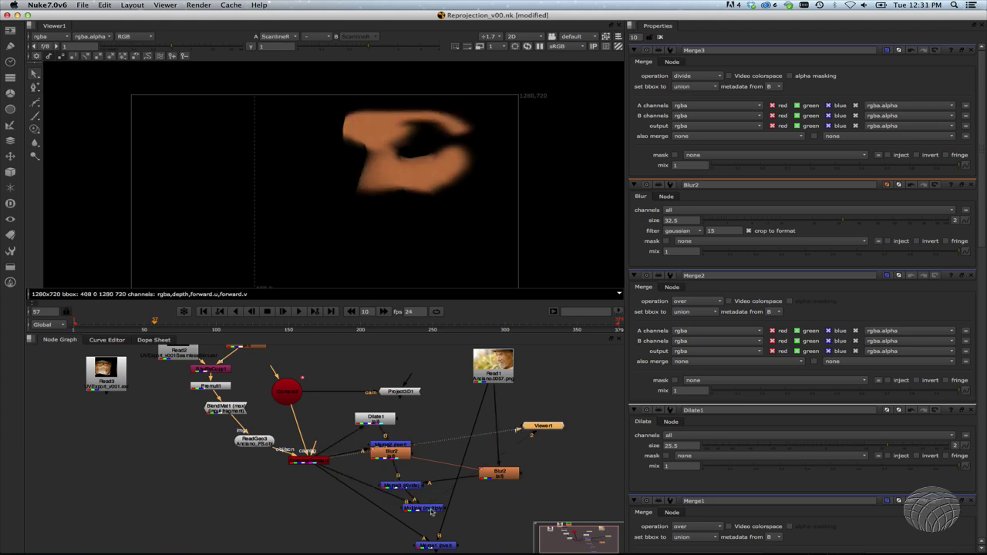
key("2")
key("1")
key("2")
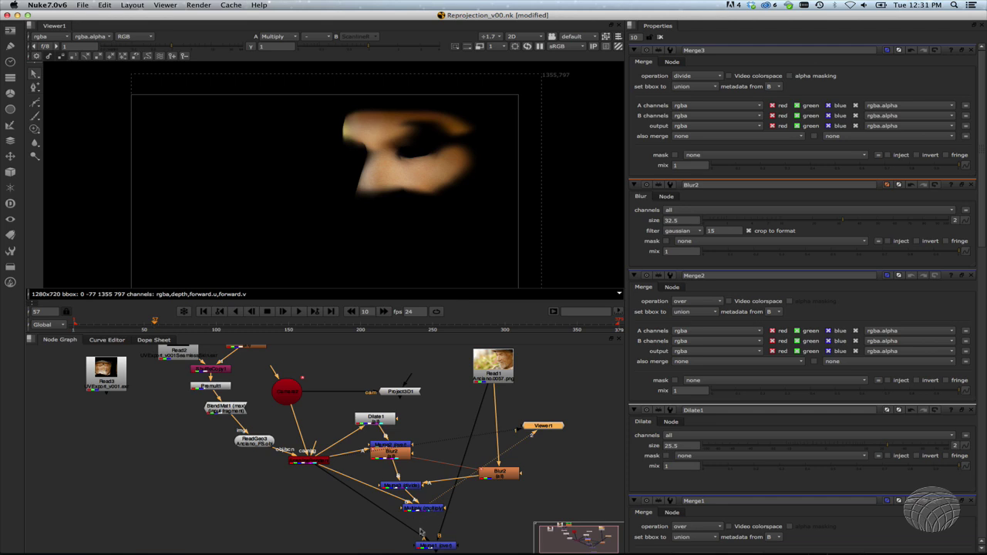
left_click_drag(418, 509, 397, 510)
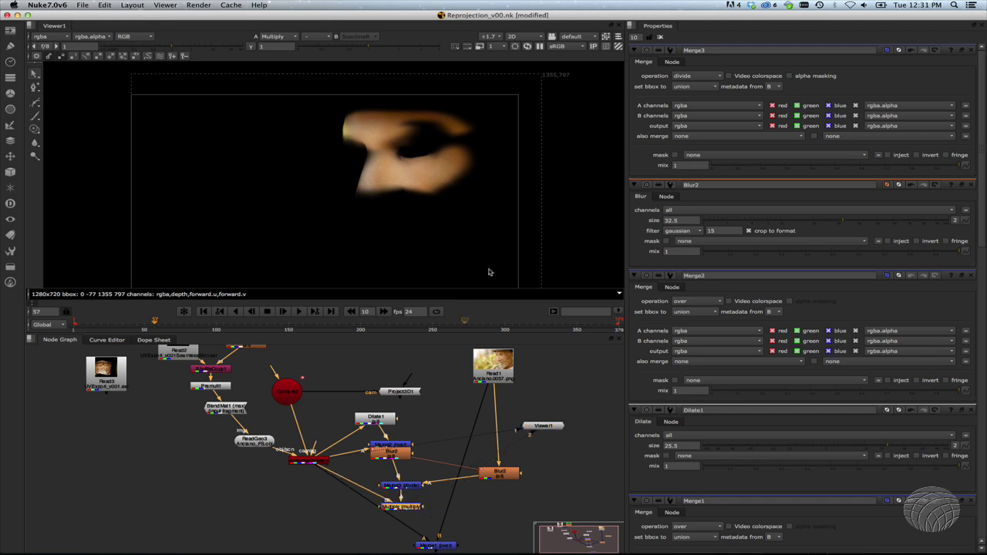
key("1")
key("2")
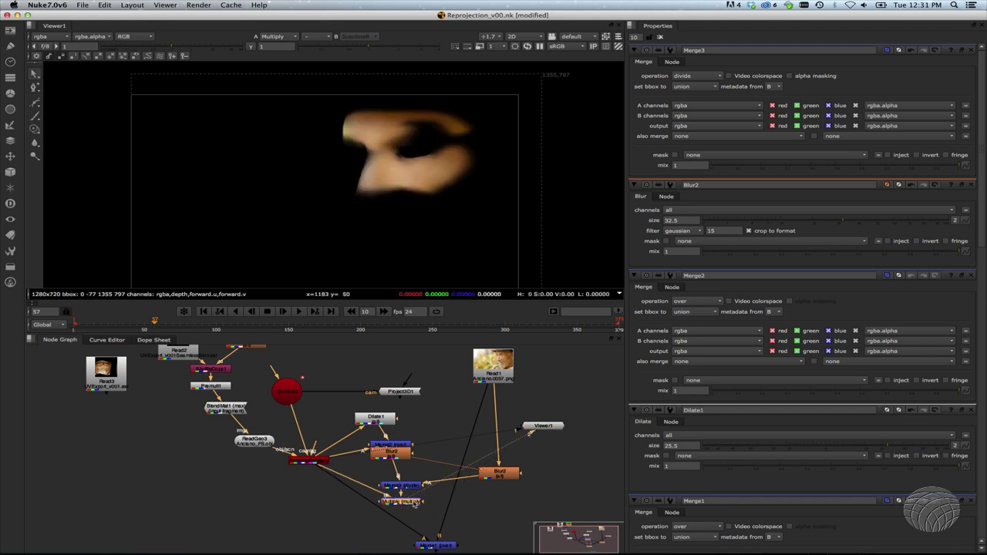
Add a ShuffleCopy node after Multiply, and connect its free input to ScanlineRender
key("Tab")
type("shuffle")
key("Down")
key("Return")
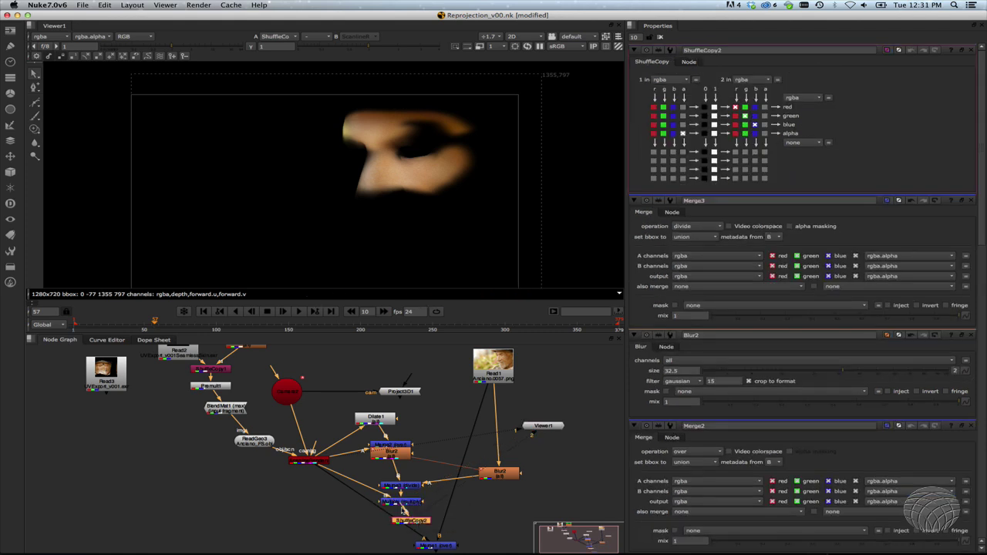
left_click_drag(403, 509, 310, 460)
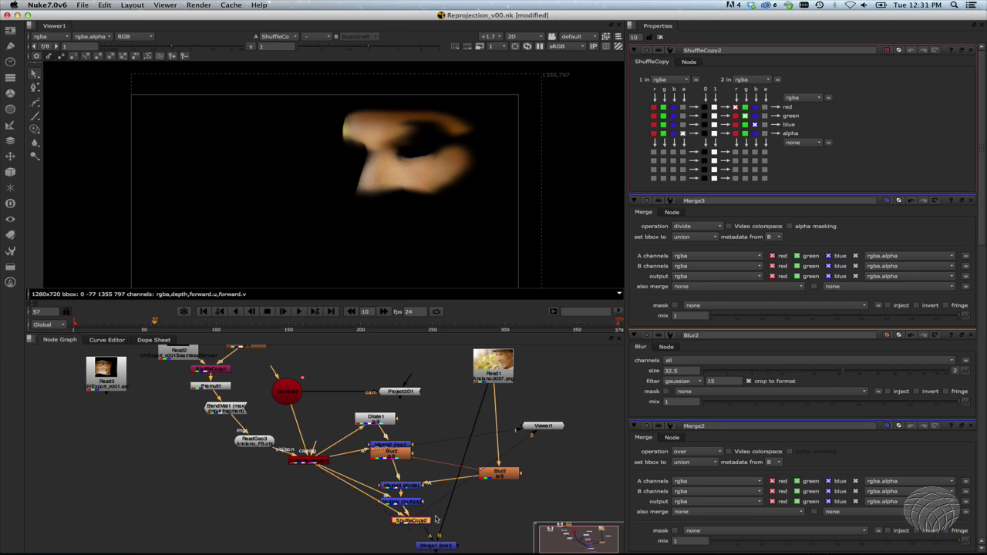
Place Merge1 below ShuffleCopy2 with its A input connected to it, and view the Merge1 output
middle_click_drag(437, 518, 429, 477)
left_click_drag(428, 503, 440, 519)
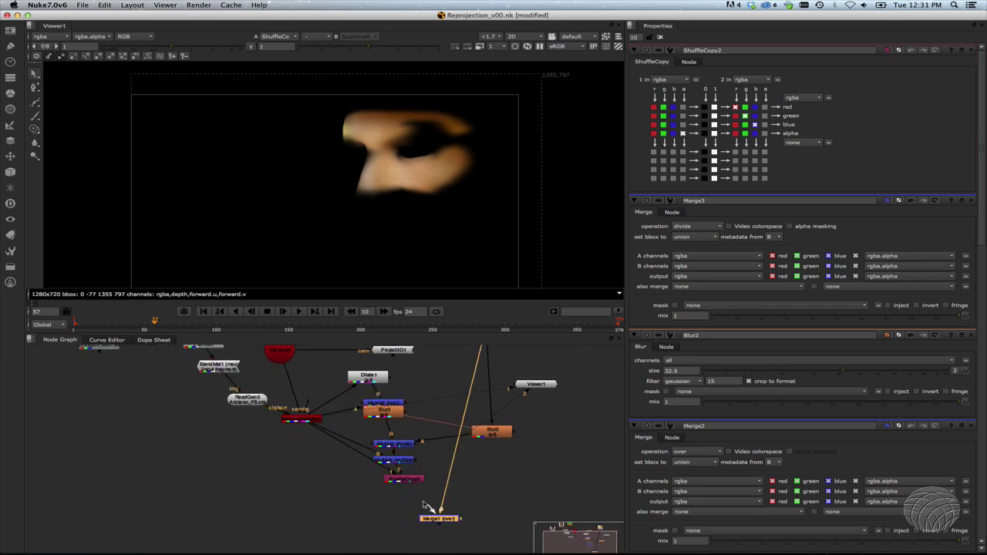
key("1")
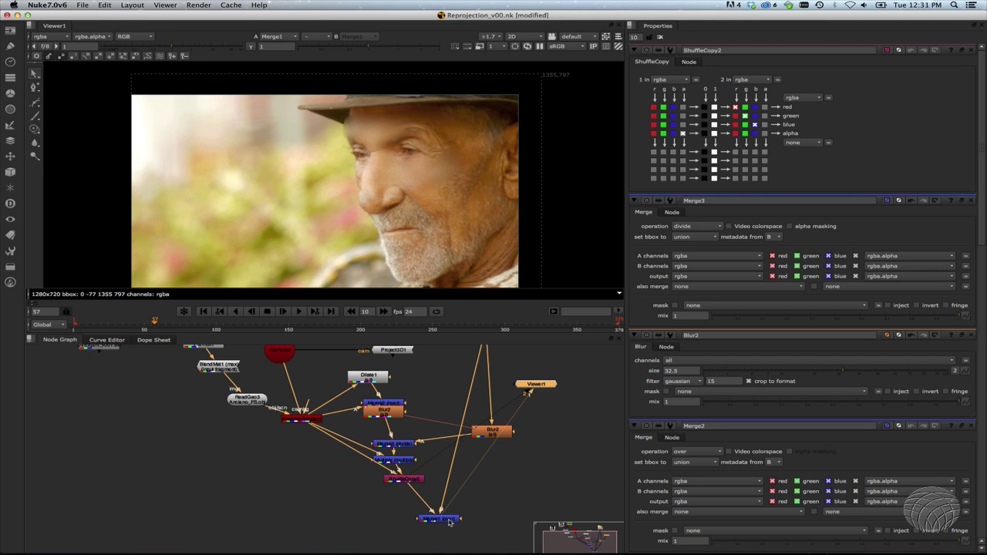
Open the Merge1 properties and set its mix to 0.66
double_click(447, 520)
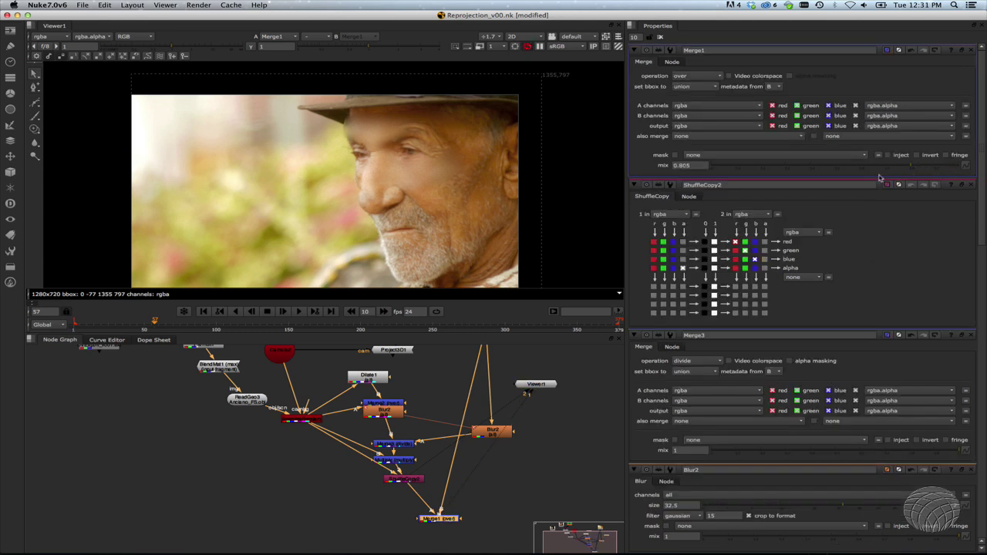
left_click_drag(913, 165, 846, 178)
left_click(460, 514)
Compare the original Read1 footage with the Merge1 composite in the viewer
middle_click_drag(521, 420, 435, 489)
scroll(434, 489, "up", 2)
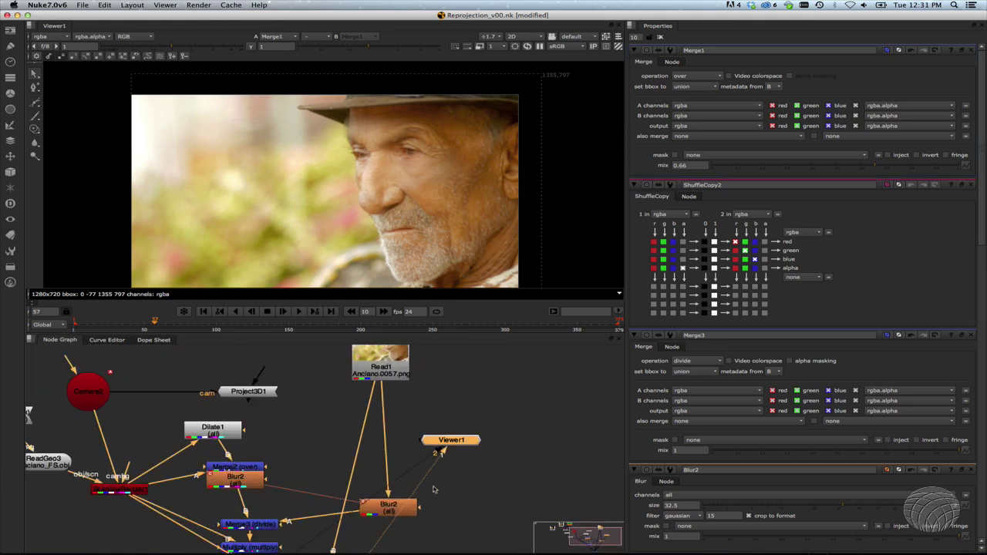
scroll(434, 489, "down", 3)
left_click(395, 416)
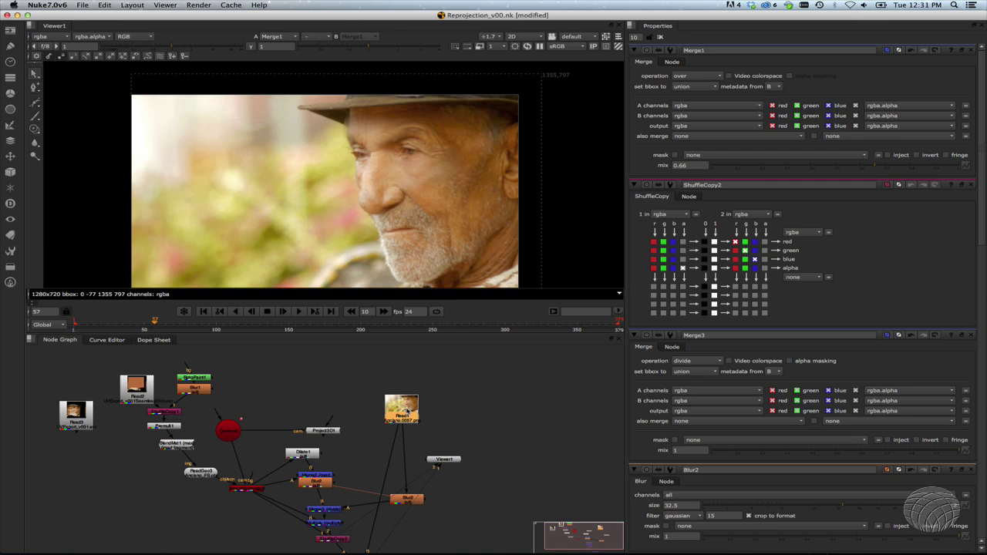
key("1")
key("2")
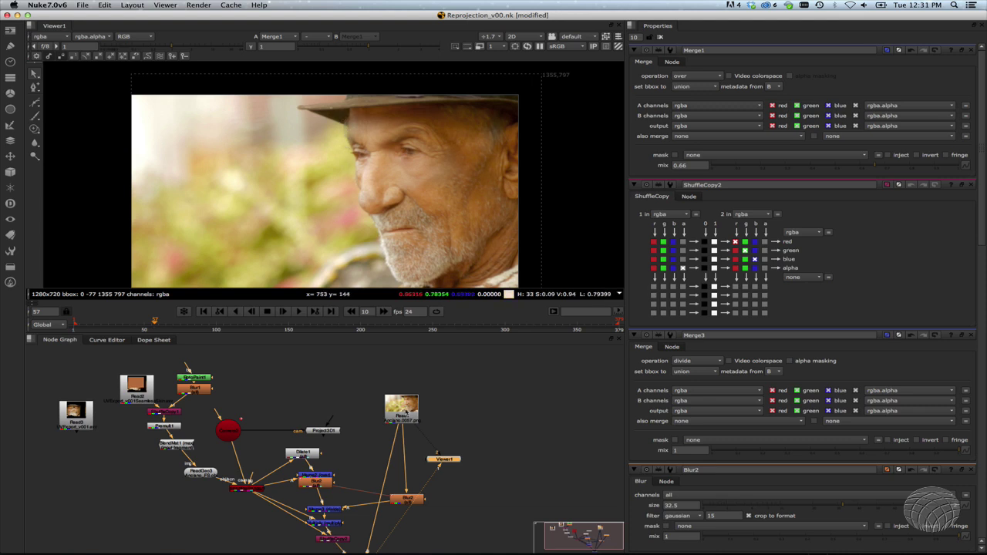
key("1")
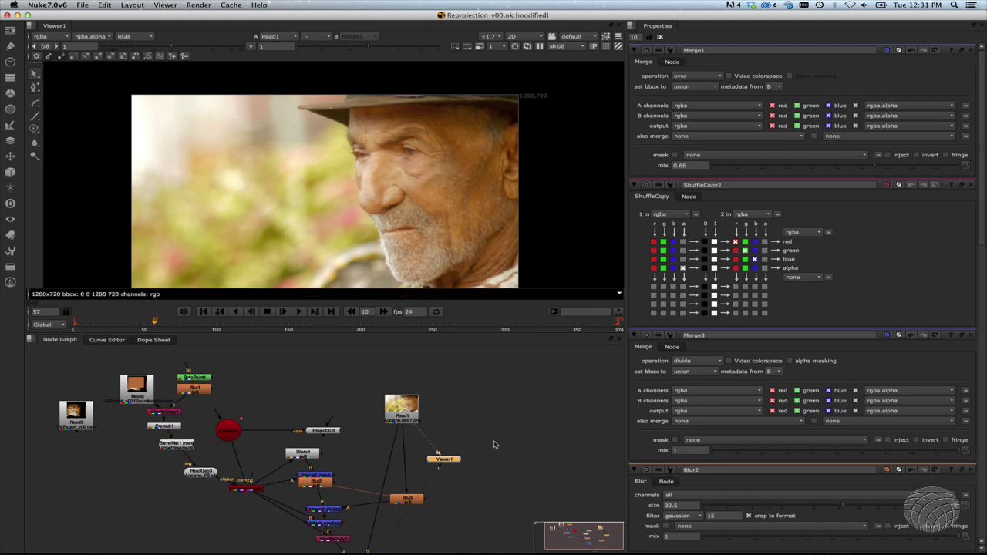
key("1")
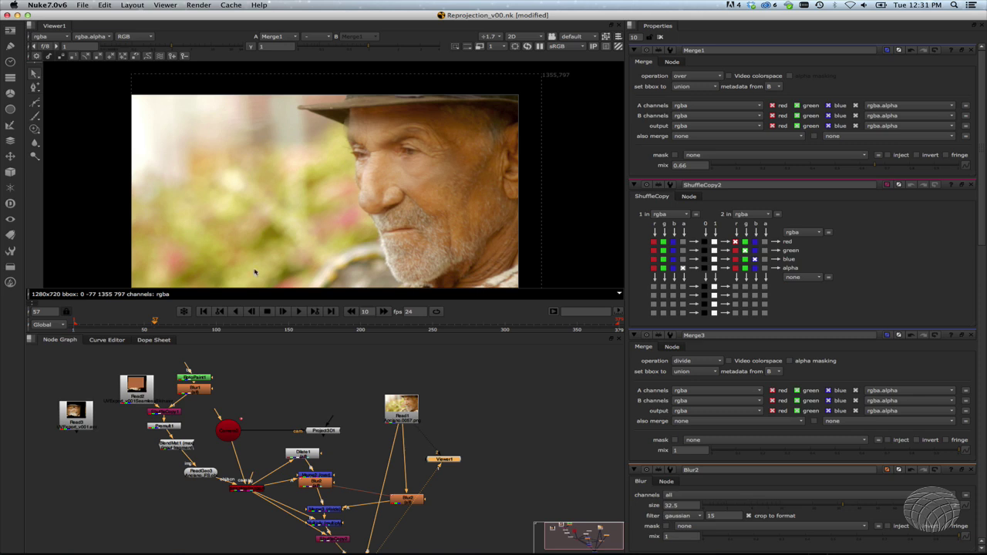
Play the Merge1 composite from frame 1 and stop at frame 32 to check the patch in motion
left_click(204, 311)
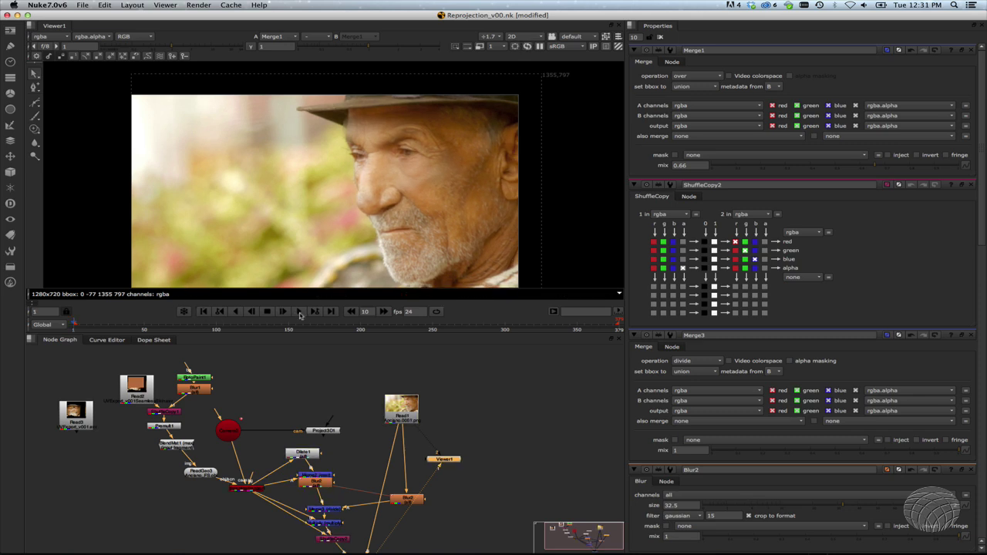
left_click(300, 313)
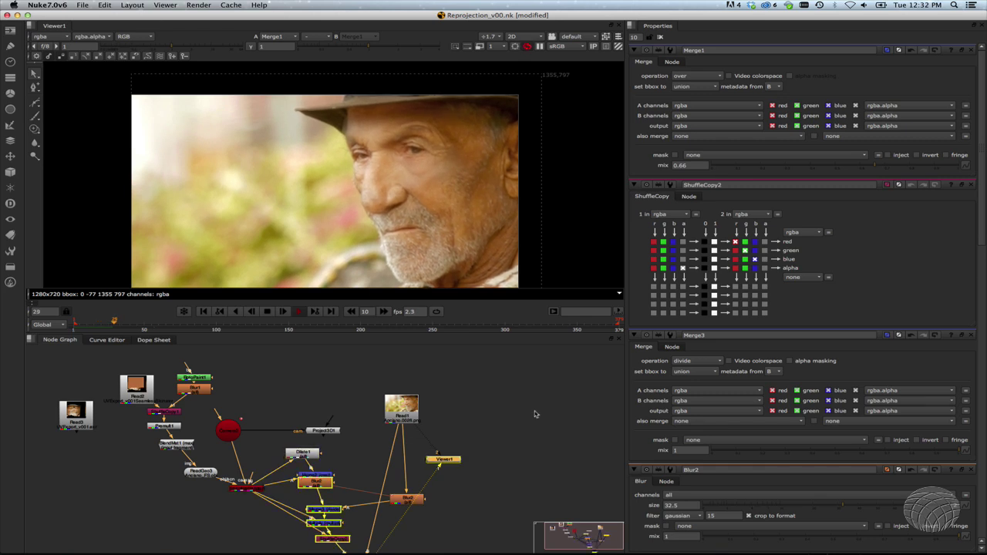
left_click(284, 311)
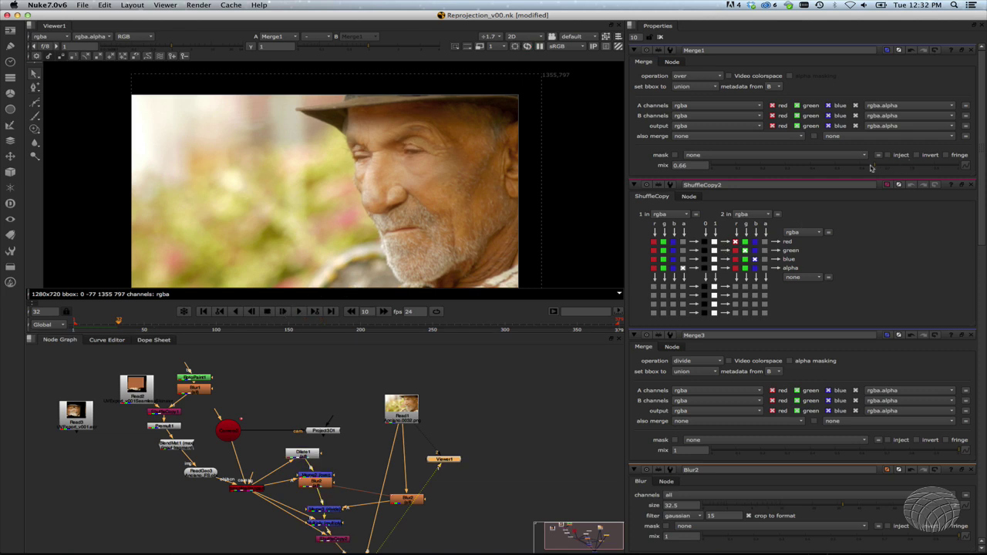
Set Merge1's mix to 0.545
left_click_drag(877, 168, 889, 169)
left_click_drag(832, 173, 852, 176)
middle_click_drag(485, 486, 468, 378)
middle_click_drag(419, 459, 390, 533)
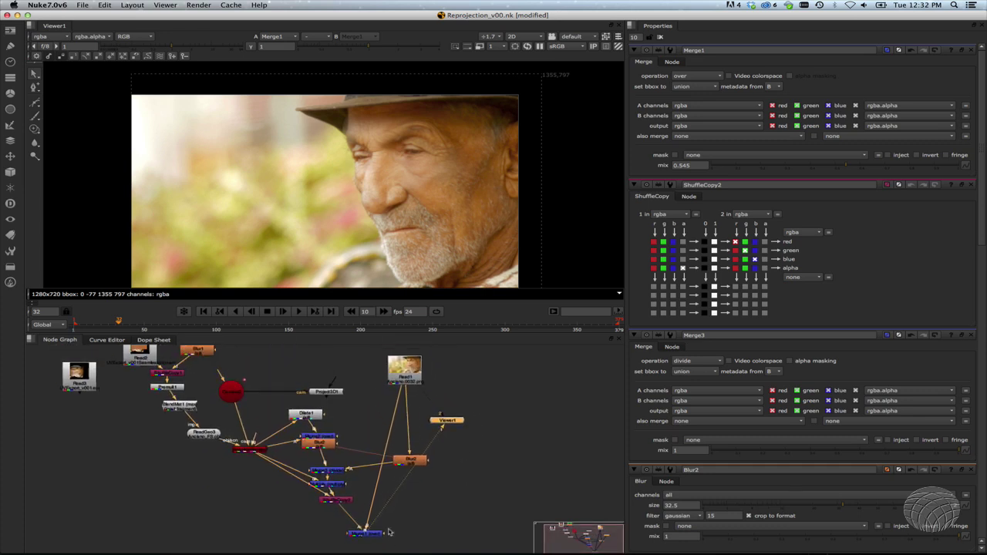
Check the composite against the Read1 footage, and play the Merge1 result again from frame 1
left_click(405, 372)
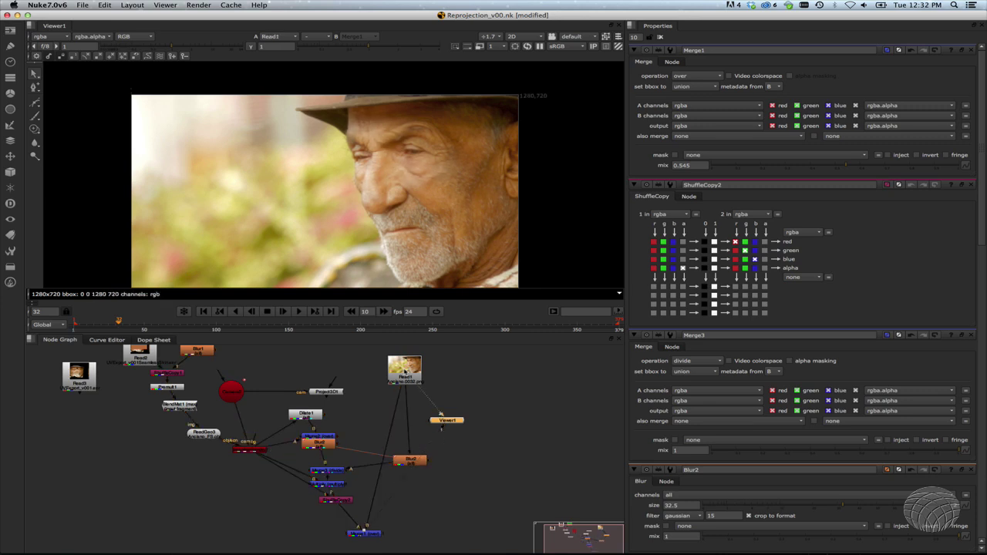
left_click(203, 312)
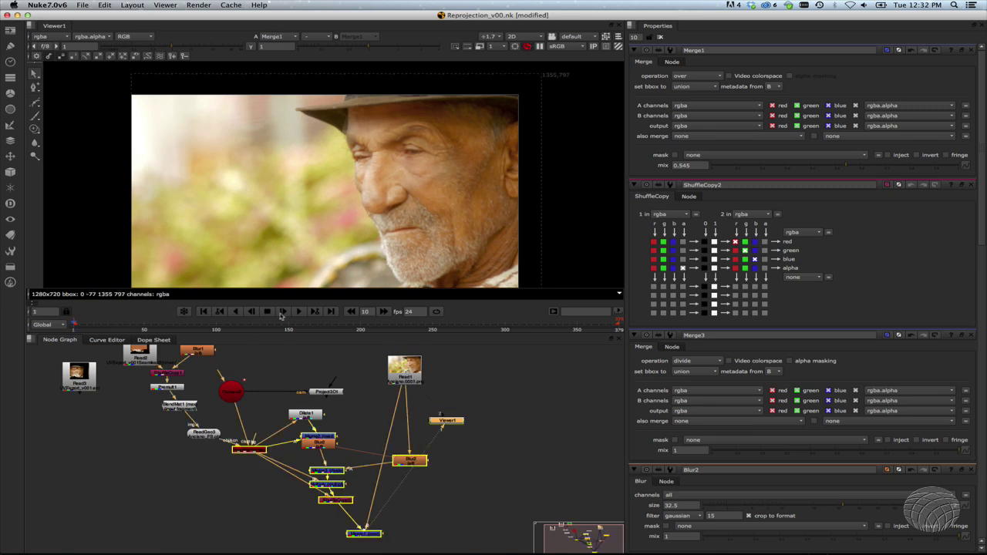
left_click(298, 311)
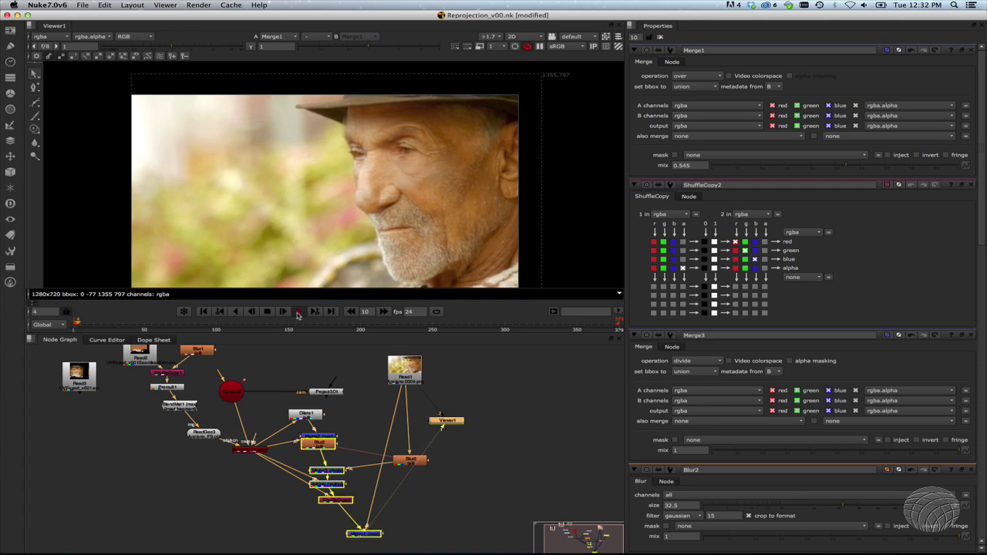